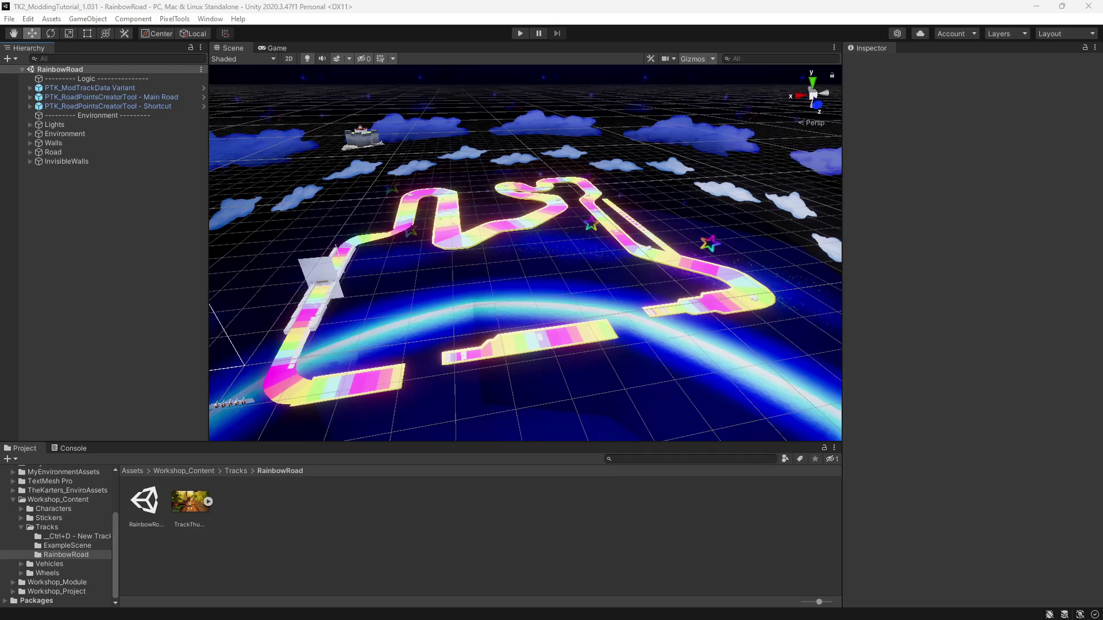
Frame the ItemBoxPack&Seperator found under ItemBoxes, 300-800 from start, and hide the Environment group in the scene view.
{"action": "left_click", "coordinate": [30, 88]}
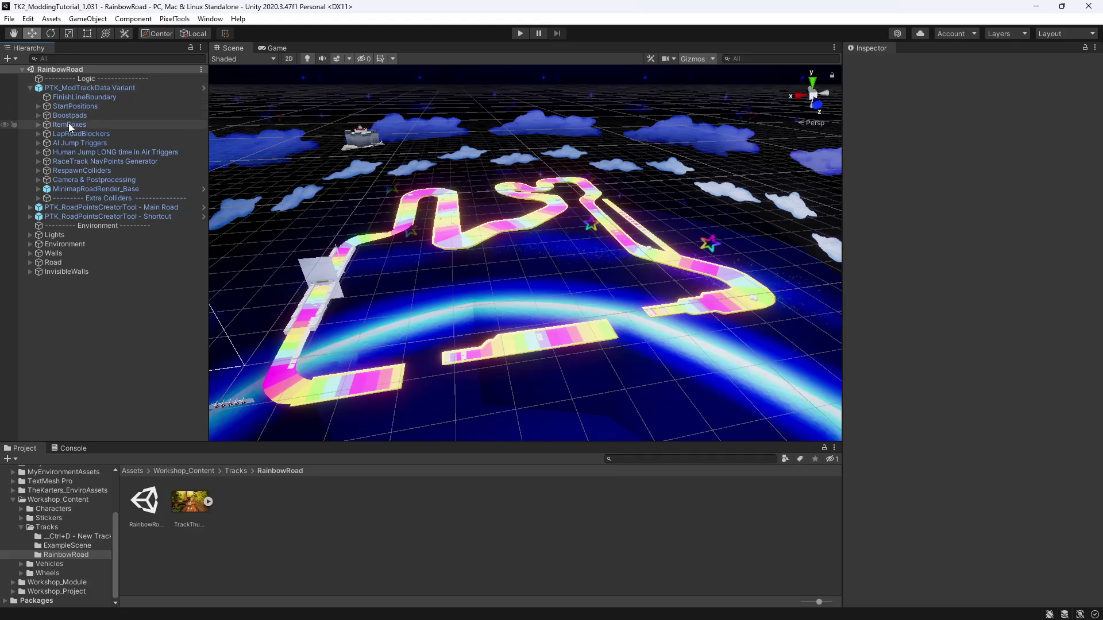
{"action": "left_click", "coordinate": [39, 125]}
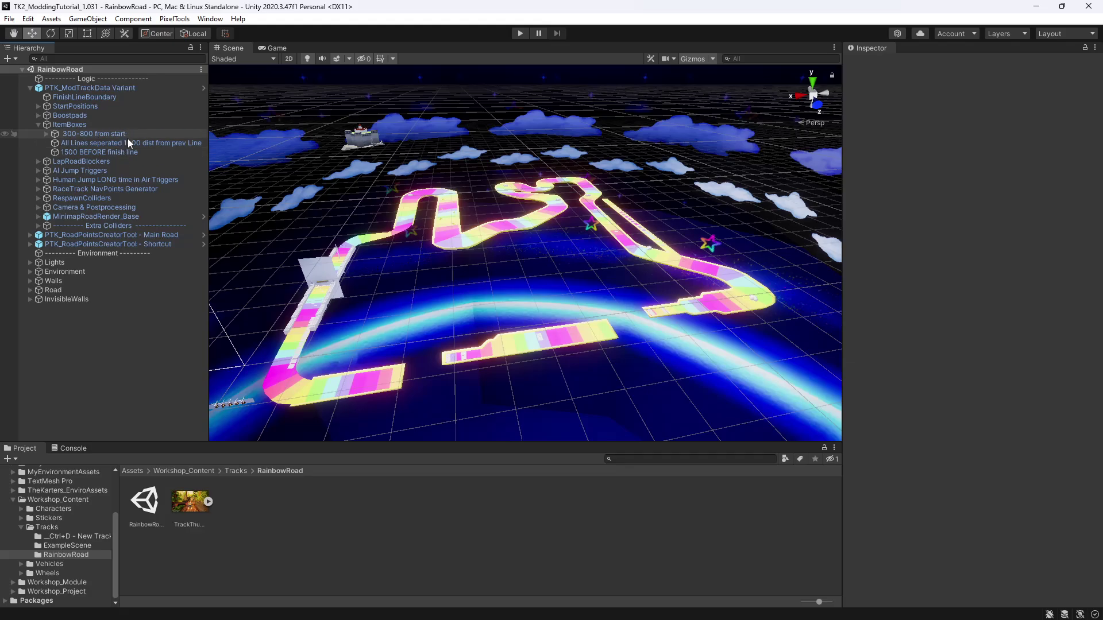
{"action": "left_click", "coordinate": [47, 133]}
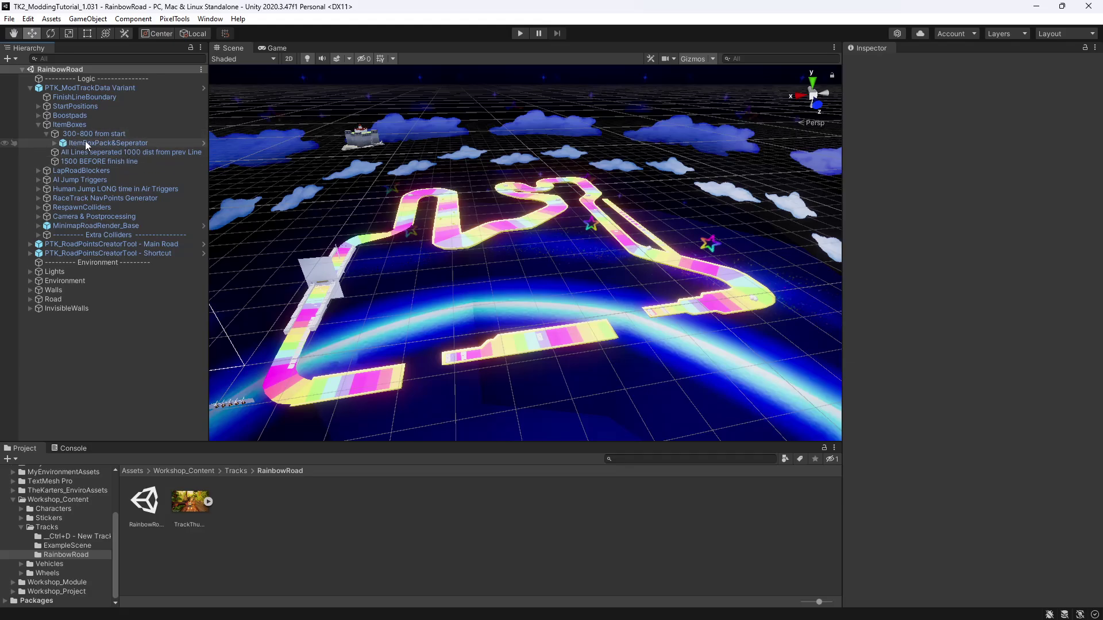
{"action": "left_click", "coordinate": [89, 142]}
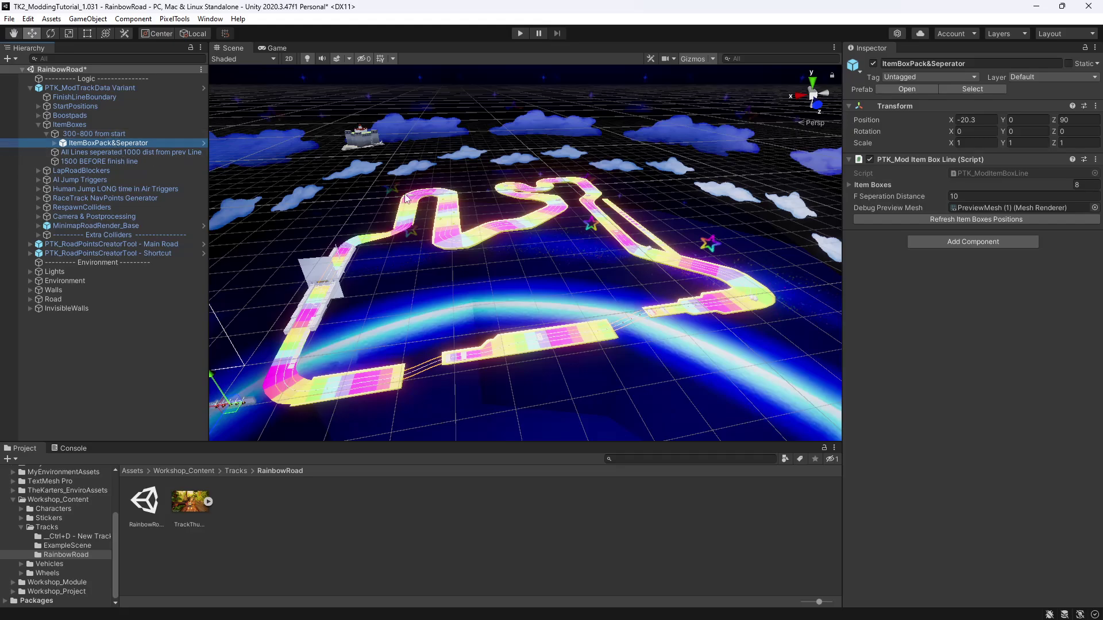
{"action": "key", "text": "f"}
{"action": "middle_click_drag", "start_coordinate": [464, 272], "coordinate": [519, 282]}
{"action": "right_click_drag", "start_coordinate": [519, 282], "coordinate": [535, 284]}
{"action": "middle_click_drag", "start_coordinate": [522, 287], "coordinate": [570, 285]}
{"action": "scroll", "coordinate": [570, 285], "scroll_direction": "down", "scroll_amount": 4}
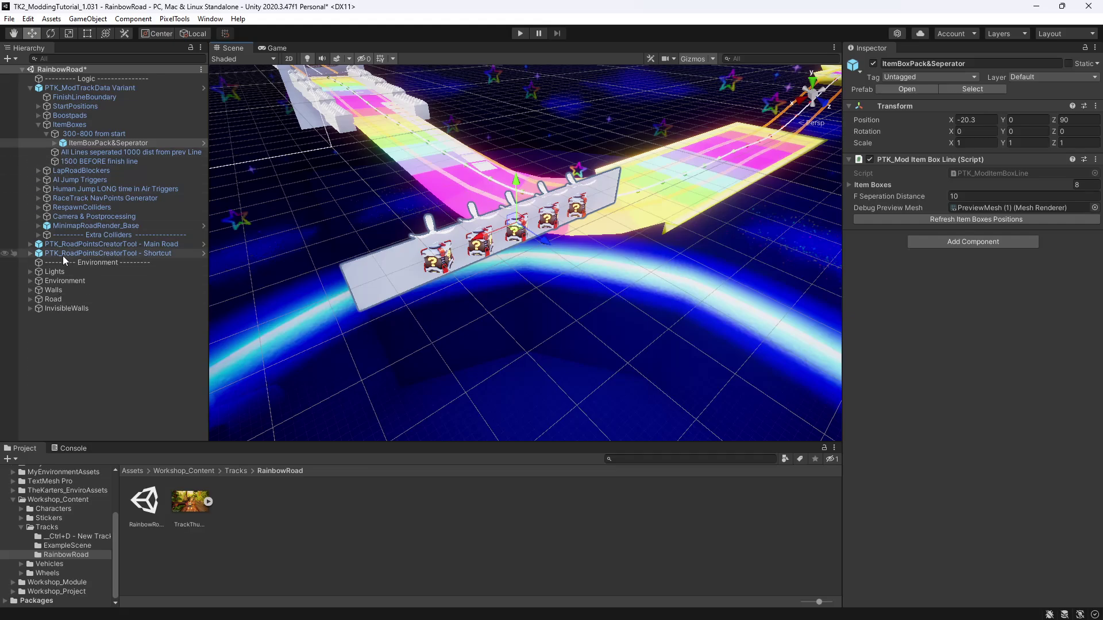
{"action": "left_click", "coordinate": [4, 281]}
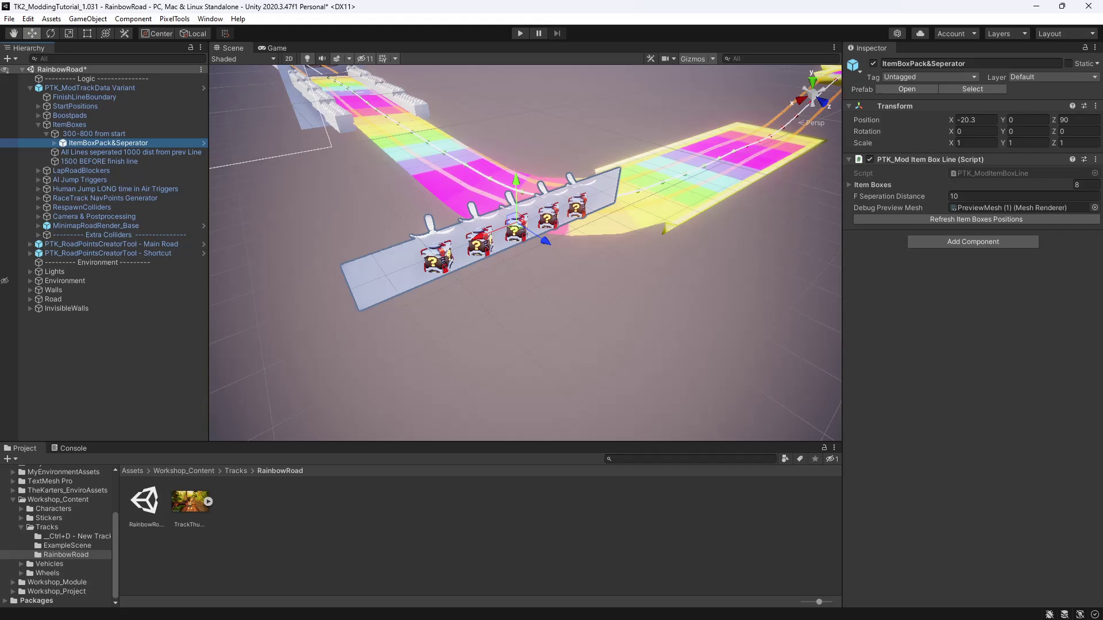
Expand RaceTrack NavPoints Generator to the Road Path - Main Road points and examine their distances and the generator's settings.
{"action": "left_click", "coordinate": [38, 199]}
{"action": "left_click", "coordinate": [47, 208]}
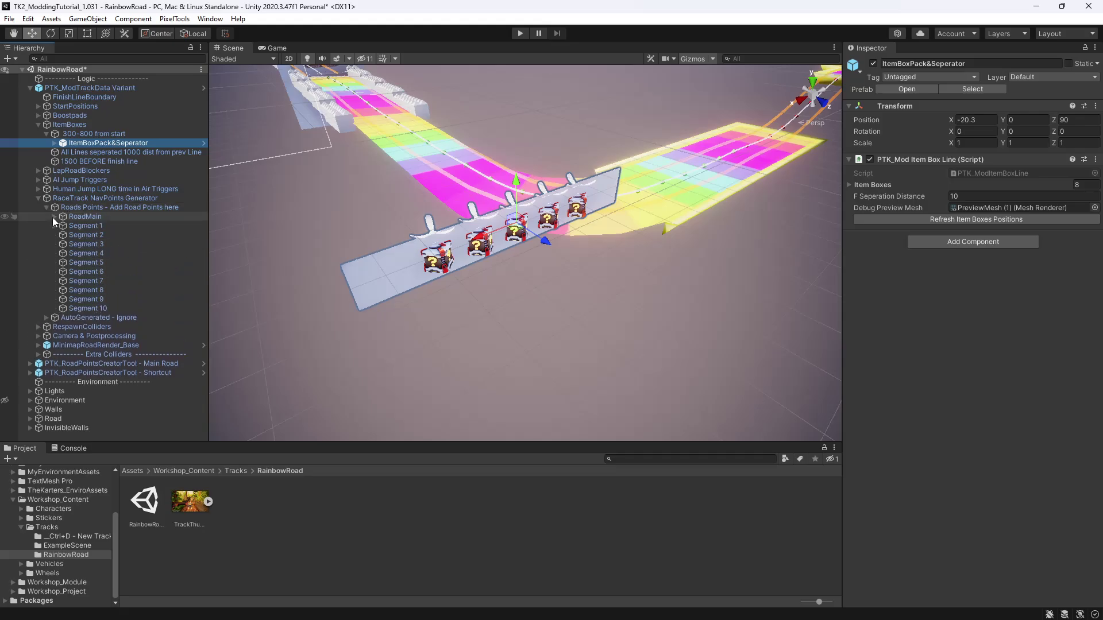
{"action": "left_click", "coordinate": [53, 217]}
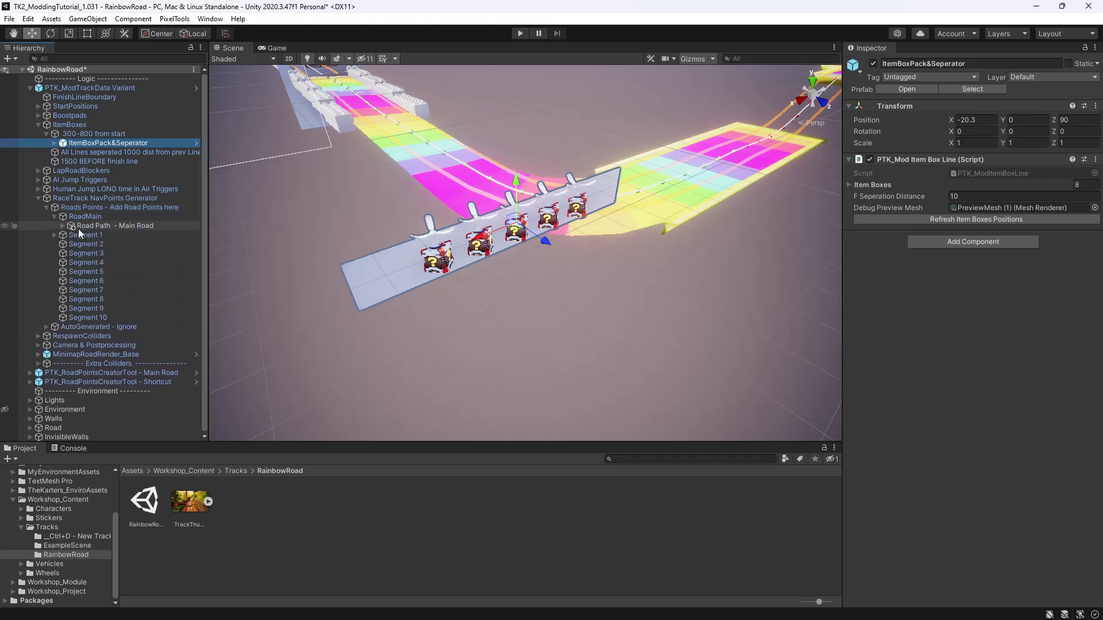
{"action": "left_click", "coordinate": [78, 228]}
{"action": "left_click", "coordinate": [64, 226]}
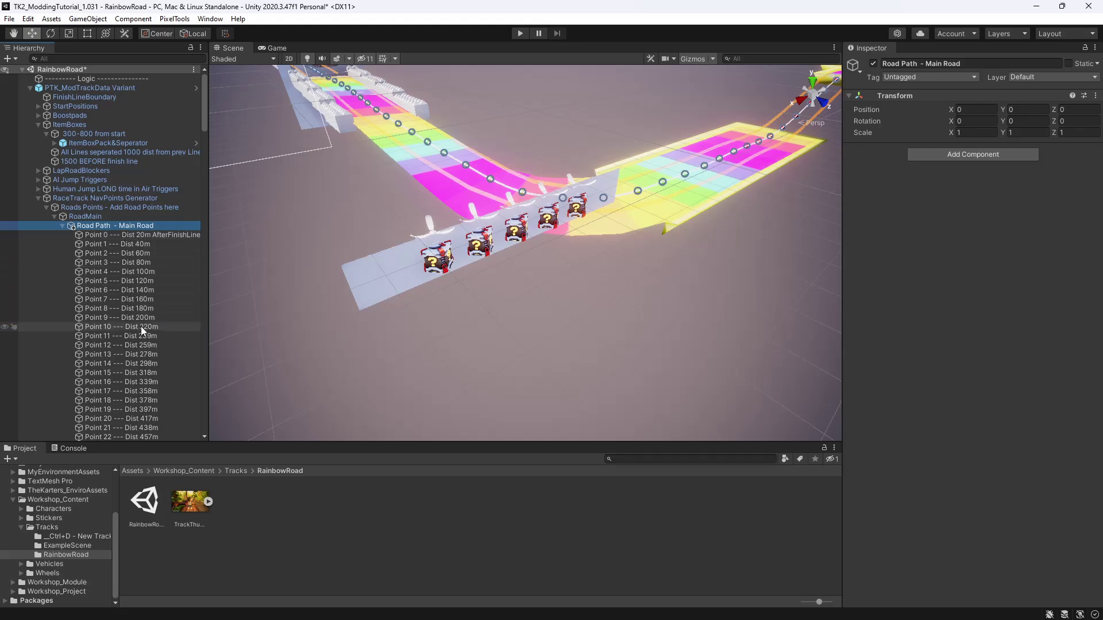
{"action": "left_click", "coordinate": [105, 197]}
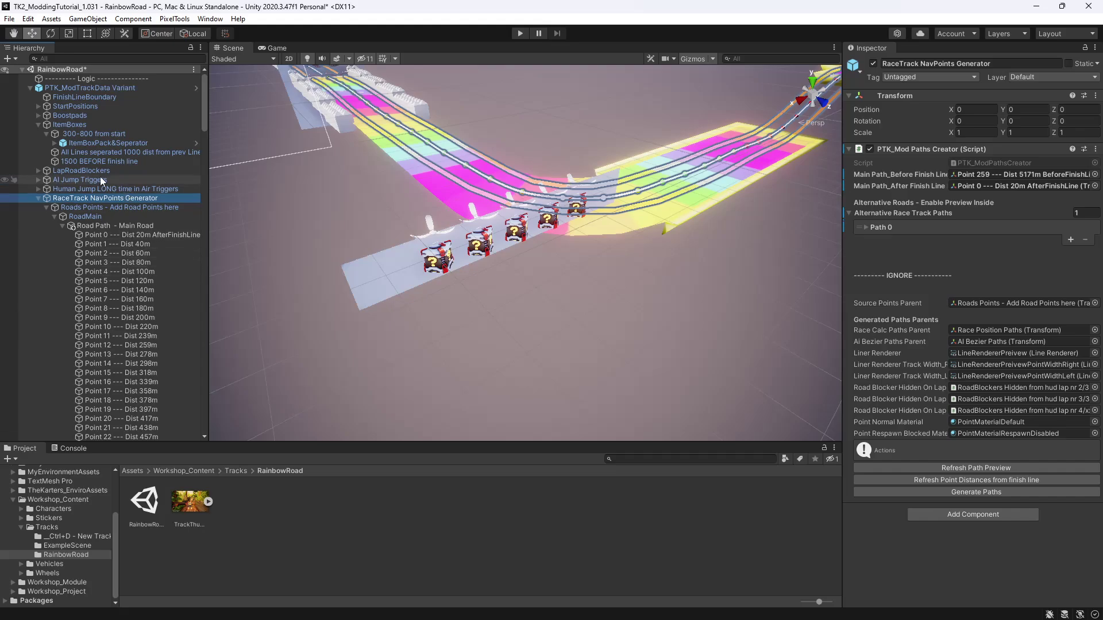
{"action": "left_click", "coordinate": [94, 144]}
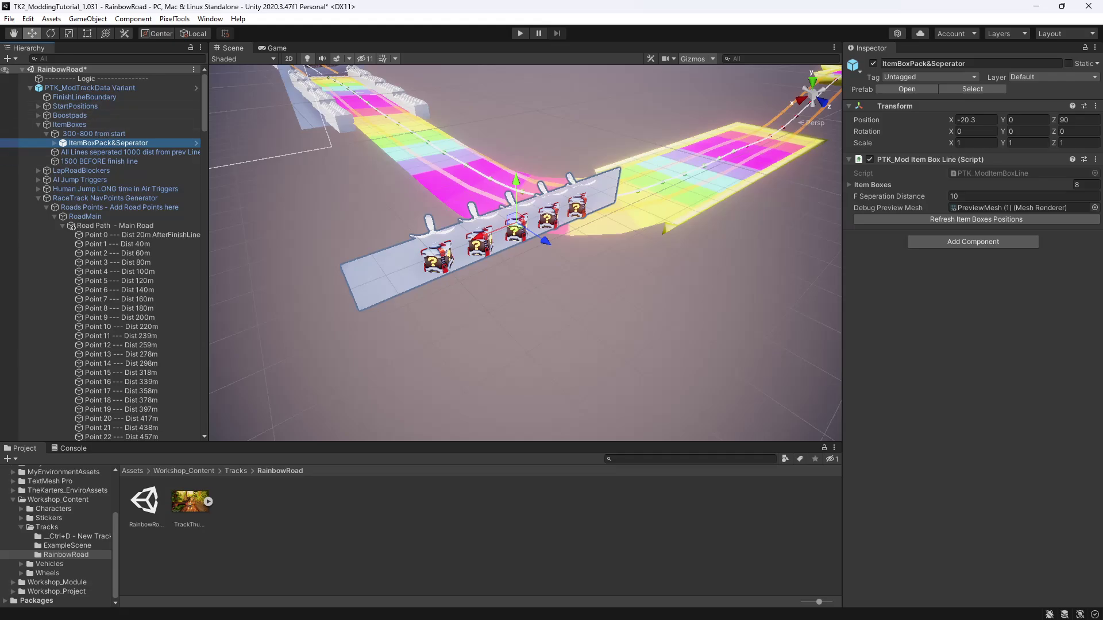
Locate Point 24 --- Dist 498m on the main road path and examine its place on the track relative to Point 23.
{"action": "scroll", "coordinate": [140, 321], "scroll_direction": "down", "scroll_amount": 2}
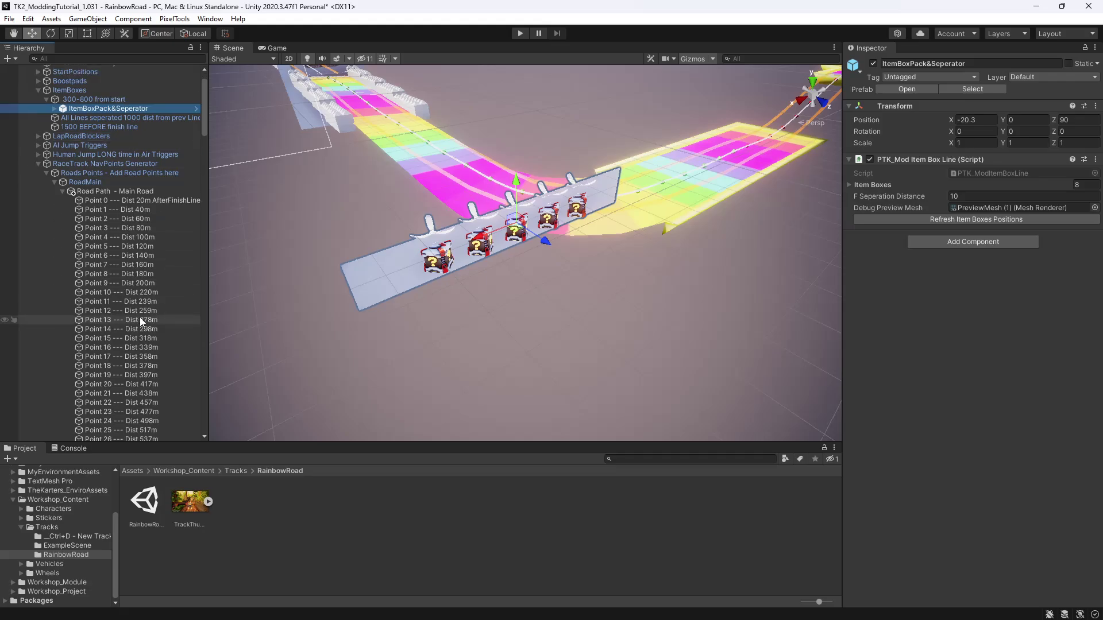
{"action": "scroll", "coordinate": [140, 321], "scroll_direction": "down", "scroll_amount": 2}
{"action": "scroll", "coordinate": [154, 362], "scroll_direction": "down", "scroll_amount": 2}
{"action": "left_click", "coordinate": [158, 352]}
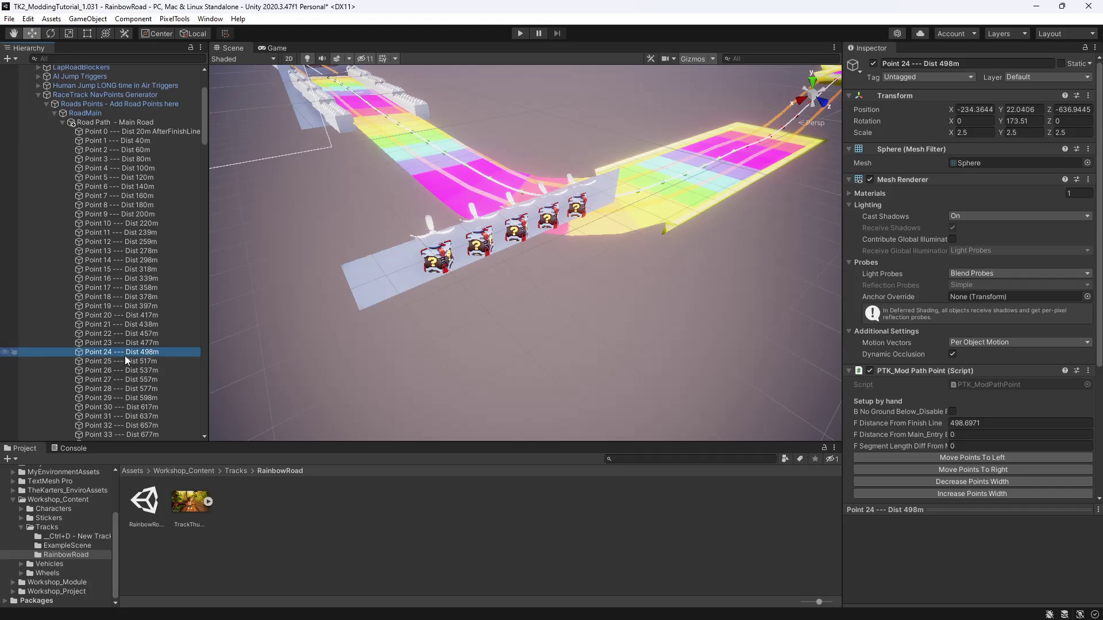
{"action": "middle_click_drag", "start_coordinate": [483, 217], "coordinate": [605, 314]}
{"action": "middle_click_drag", "start_coordinate": [577, 205], "coordinate": [561, 262]}
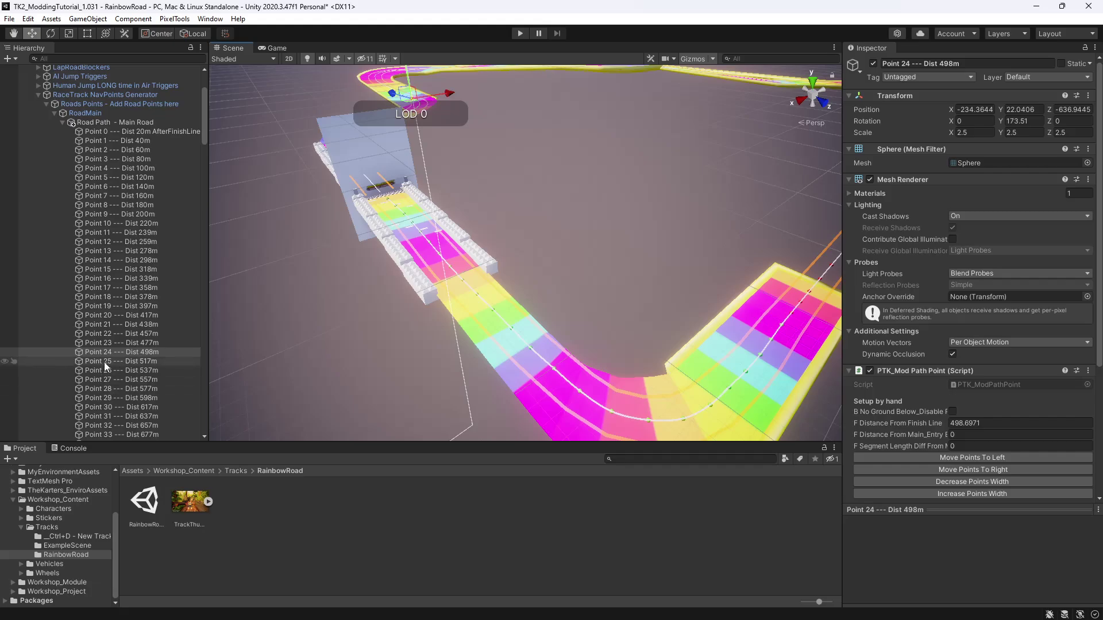
{"action": "left_click", "coordinate": [117, 352]}
{"action": "key", "text": "f"}
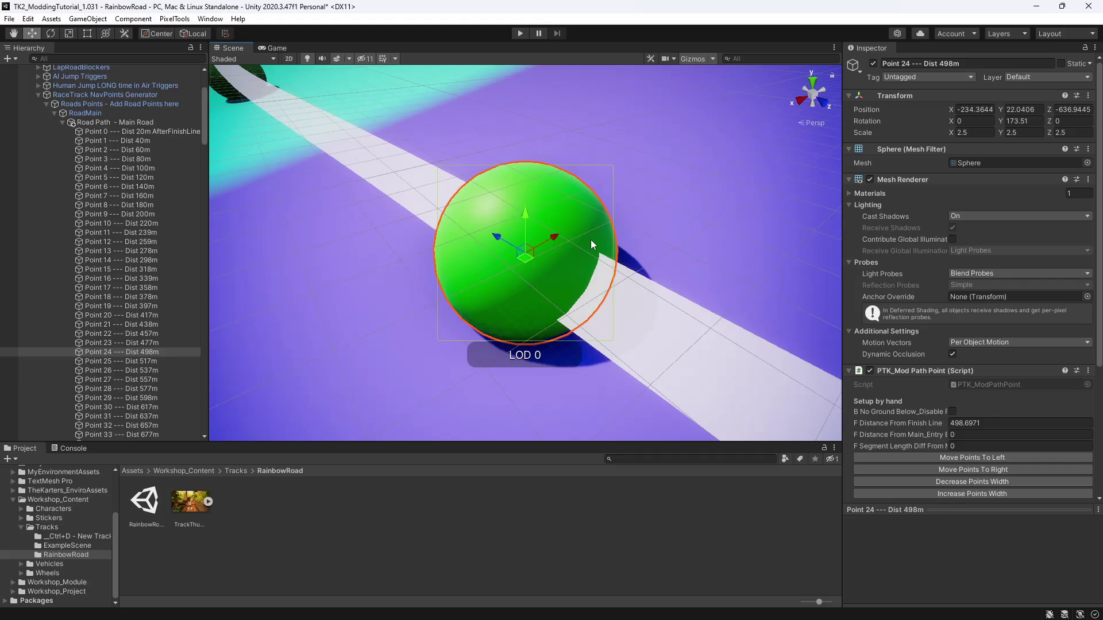
{"action": "scroll", "coordinate": [591, 239], "scroll_direction": "down", "scroll_amount": 6}
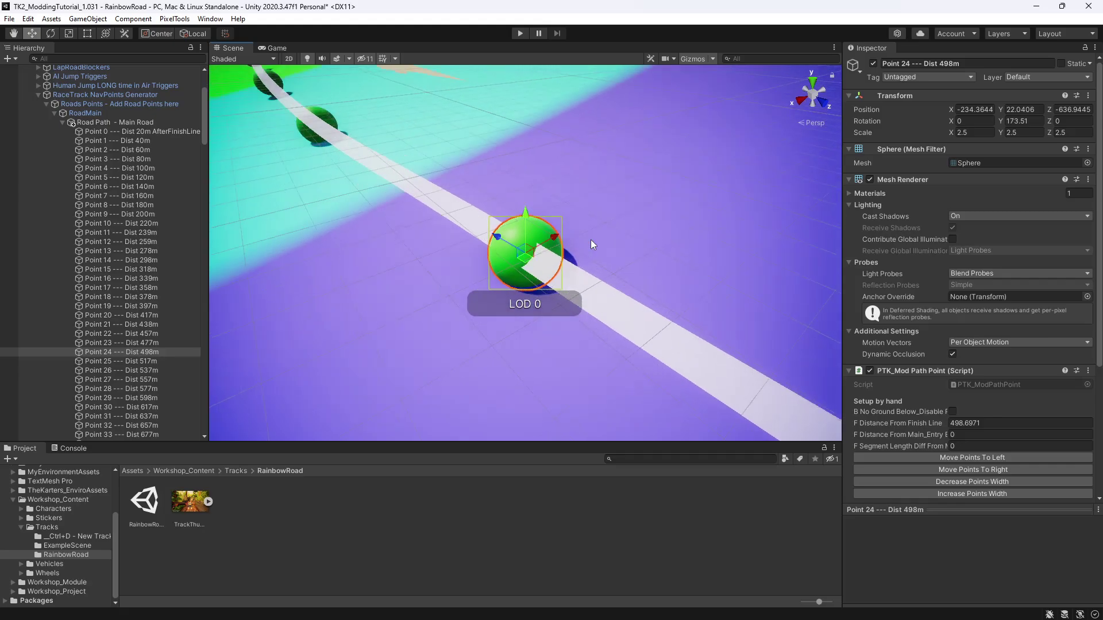
{"action": "scroll", "coordinate": [590, 239], "scroll_direction": "down", "scroll_amount": 8}
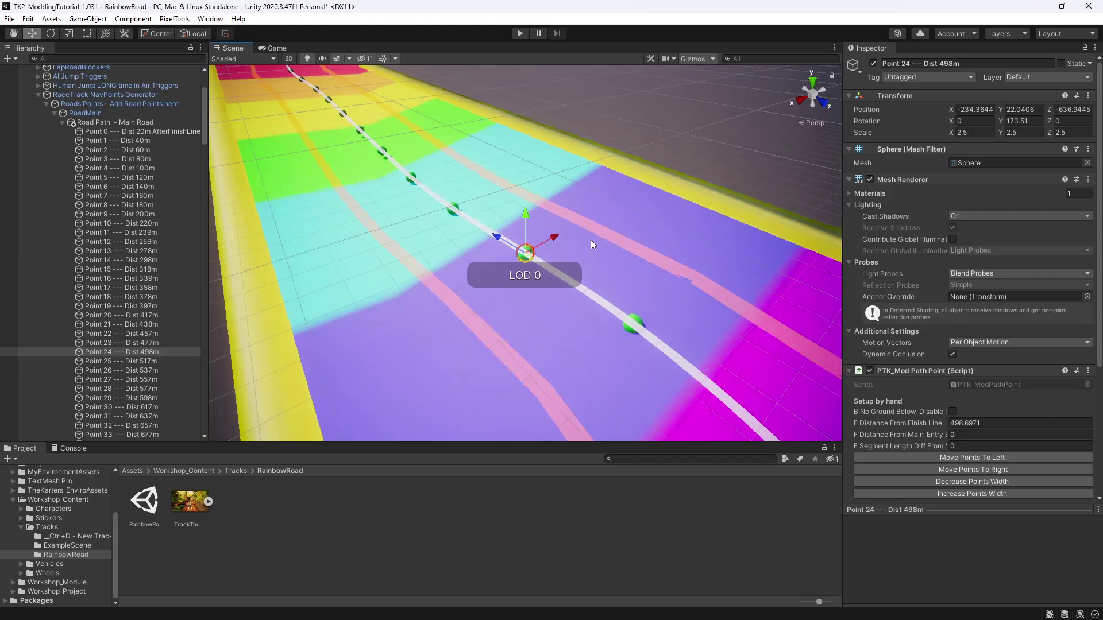
{"action": "scroll", "coordinate": [590, 239], "scroll_direction": "down", "scroll_amount": 8}
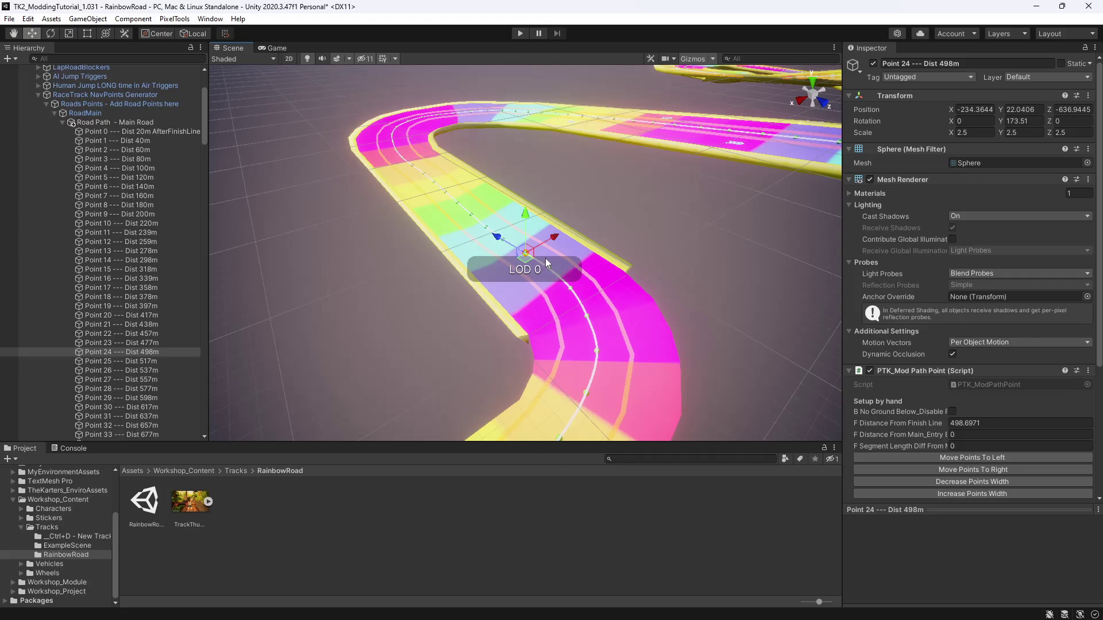
{"action": "left_click", "coordinate": [156, 345]}
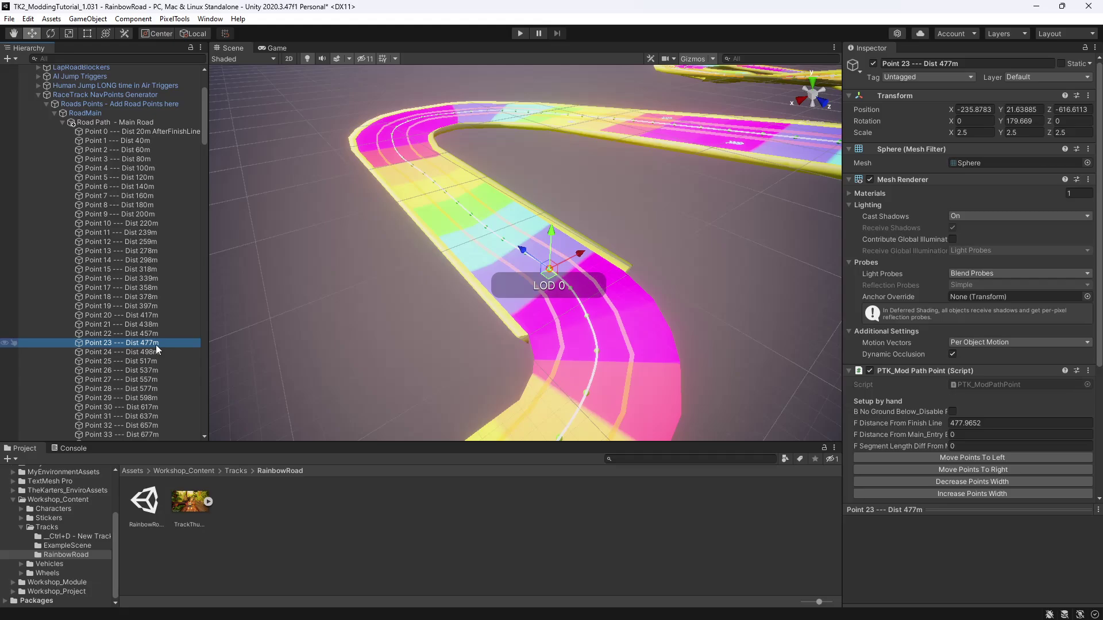
{"action": "left_click", "coordinate": [156, 353]}
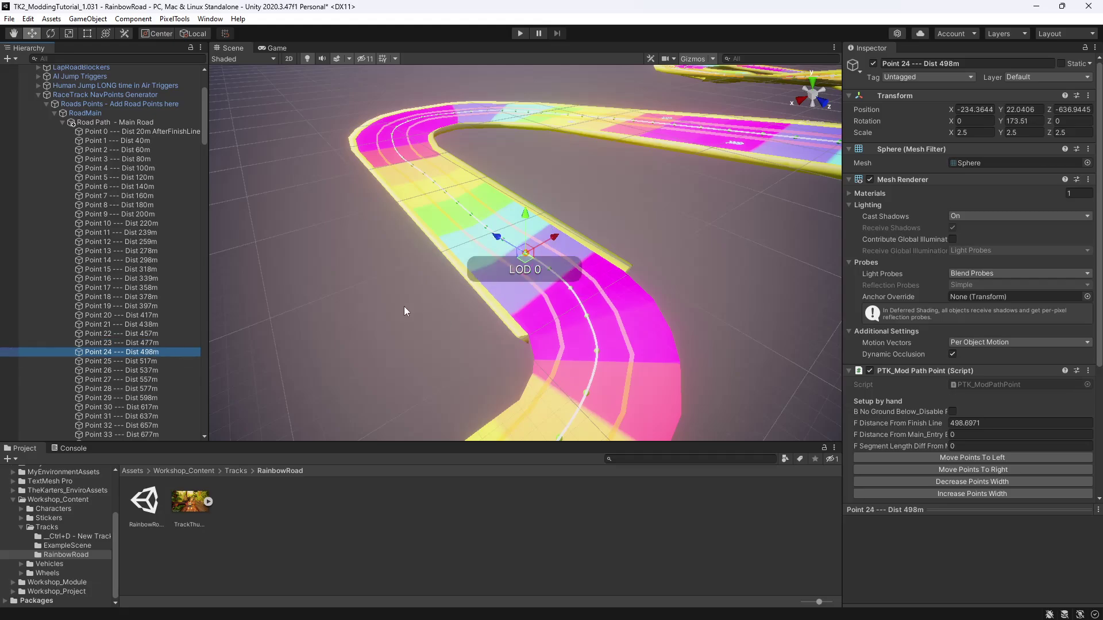
Frame Point 24 at road level and align the ItemBoxPack&Seperator with that view so it sits on the track there.
{"action": "key", "text": "f"}
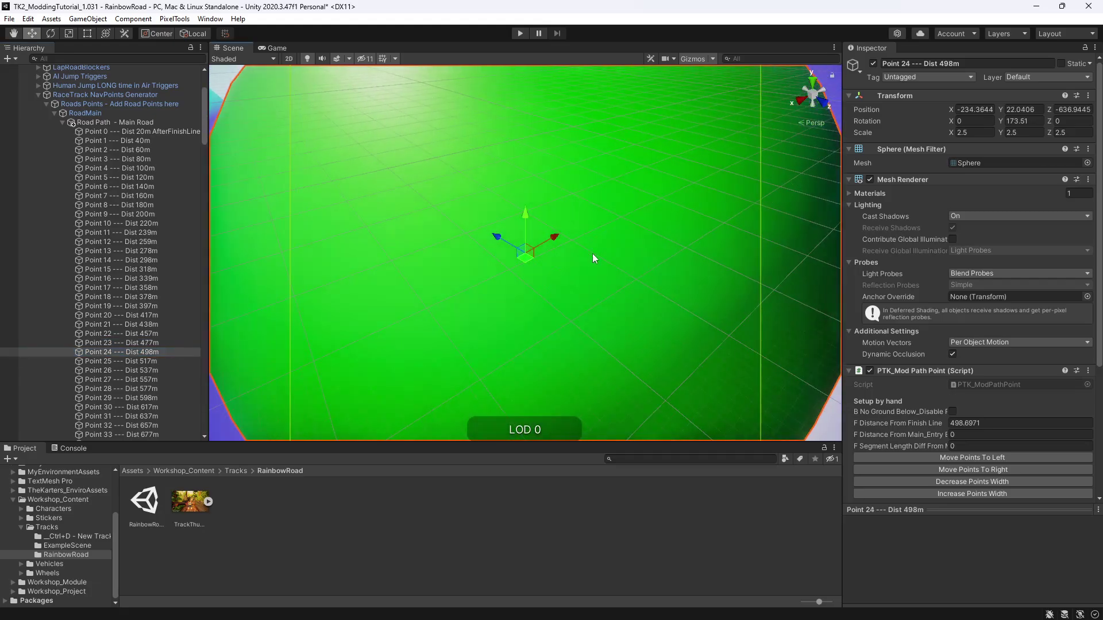
{"action": "right_click_drag", "start_coordinate": [594, 258], "coordinate": [476, 147]}
{"action": "scroll", "coordinate": [143, 216], "scroll_direction": "up", "scroll_amount": 6}
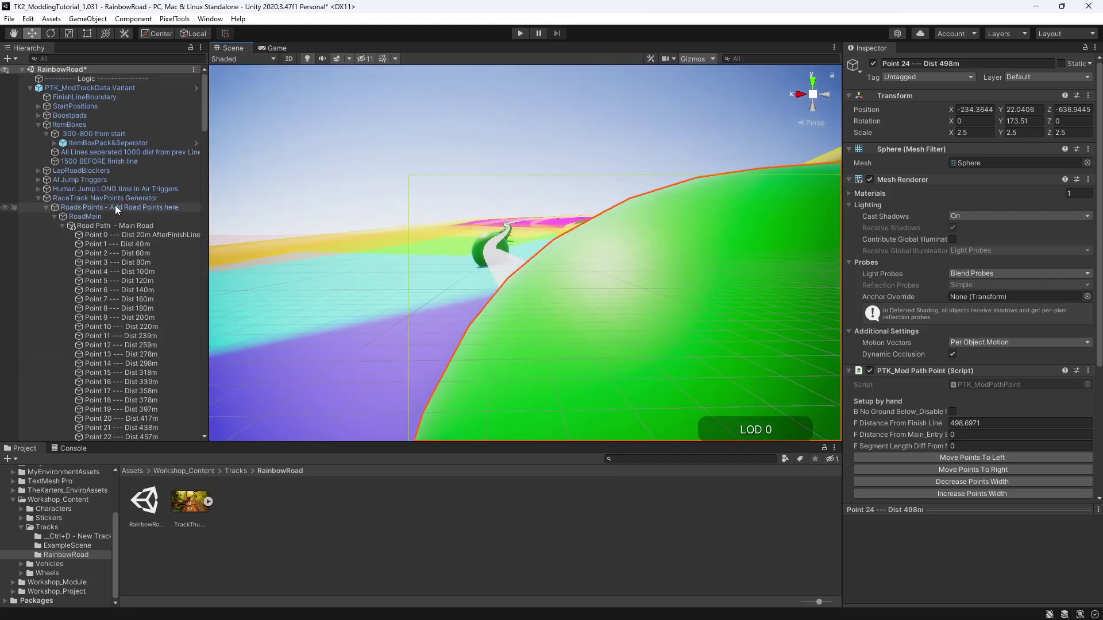
{"action": "left_click", "coordinate": [116, 144]}
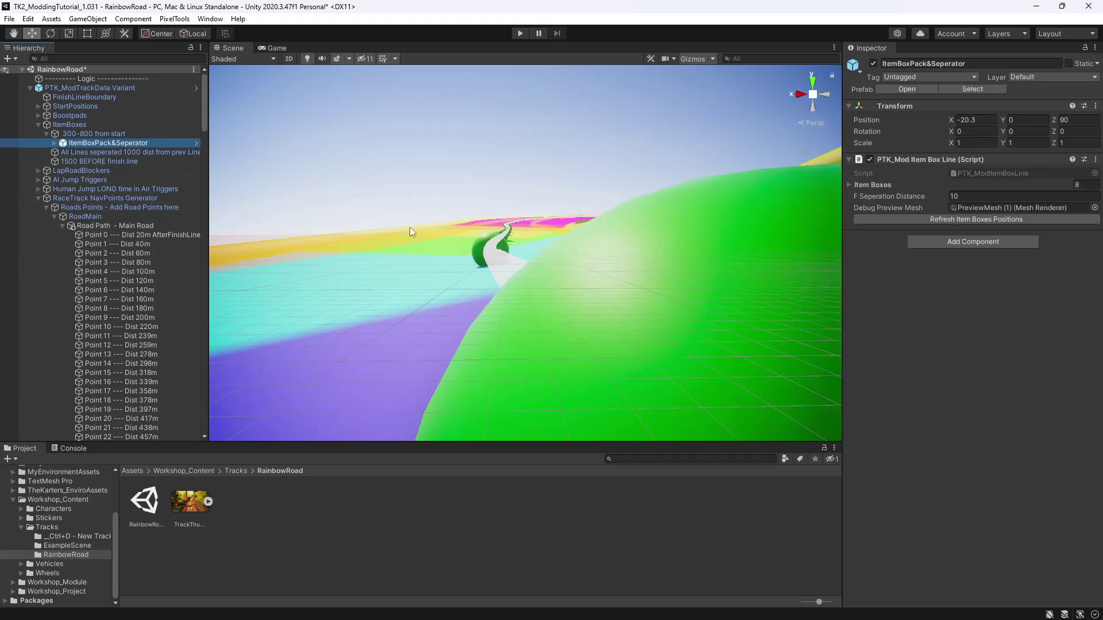
{"action": "key", "text": "f"}
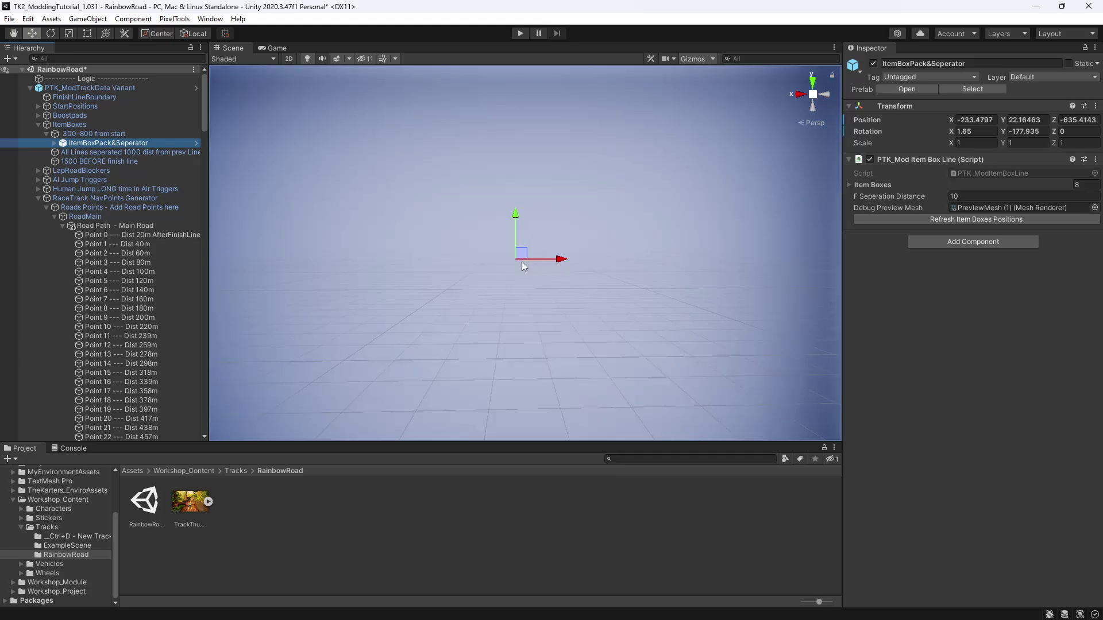
{"action": "left_click", "coordinate": [116, 132]}
{"action": "left_click", "coordinate": [125, 142]}
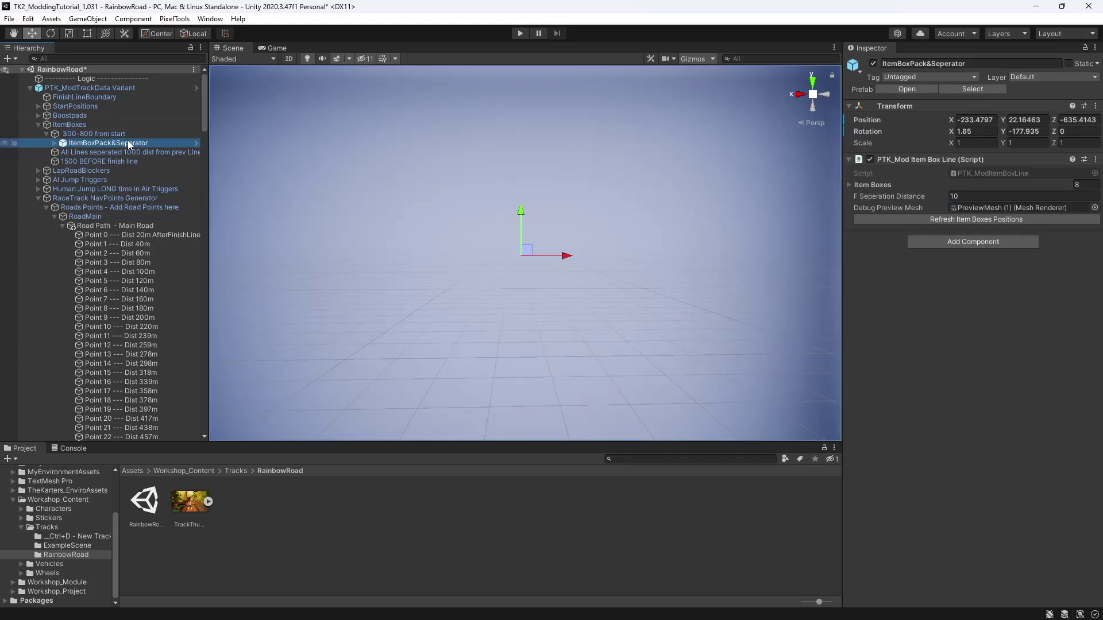
{"action": "key", "text": "f"}
{"action": "right_click_drag", "start_coordinate": [559, 231], "coordinate": [598, 253]}
{"action": "scroll", "coordinate": [581, 264], "scroll_direction": "down", "scroll_amount": 5}
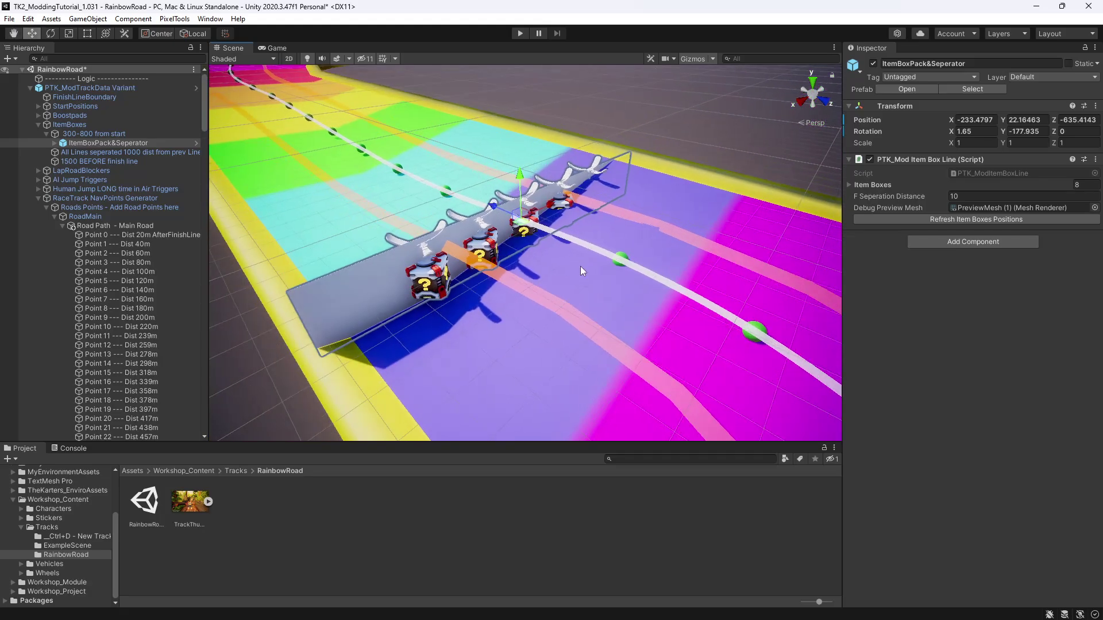
Raise the item box pack above the road and shift it sideways to about X -231.78, Y 24.96, Z -635.56.
{"action": "left_click_drag", "start_coordinate": [586, 260], "coordinate": [505, 249], "text": "alt"}
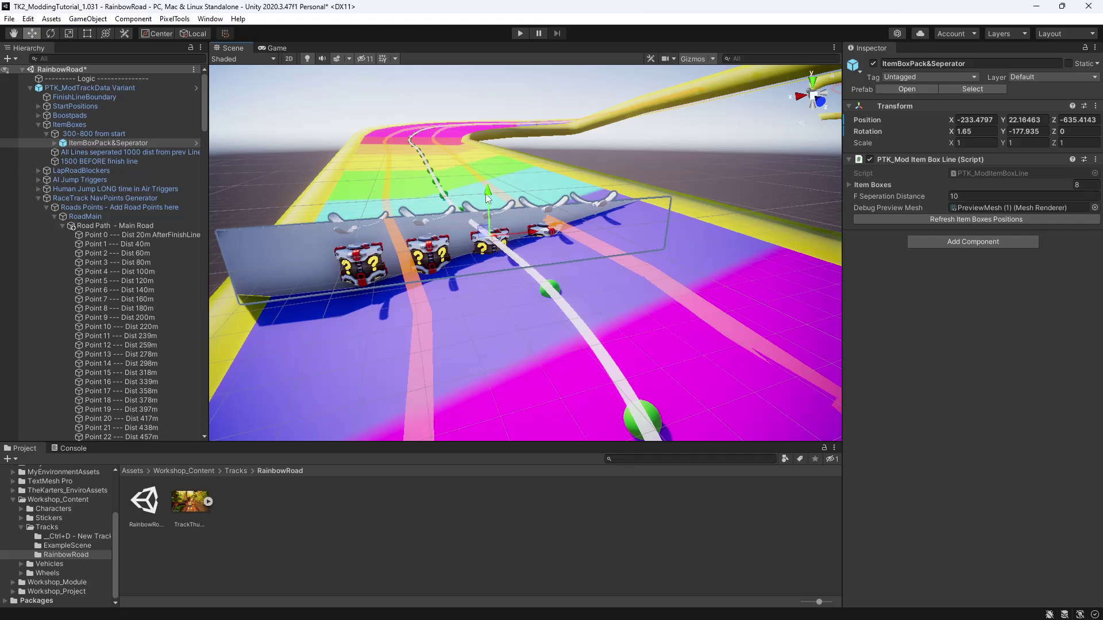
{"action": "left_click_drag", "start_coordinate": [486, 194], "coordinate": [481, 173]}
{"action": "left_click_drag", "start_coordinate": [532, 214], "coordinate": [522, 214]}
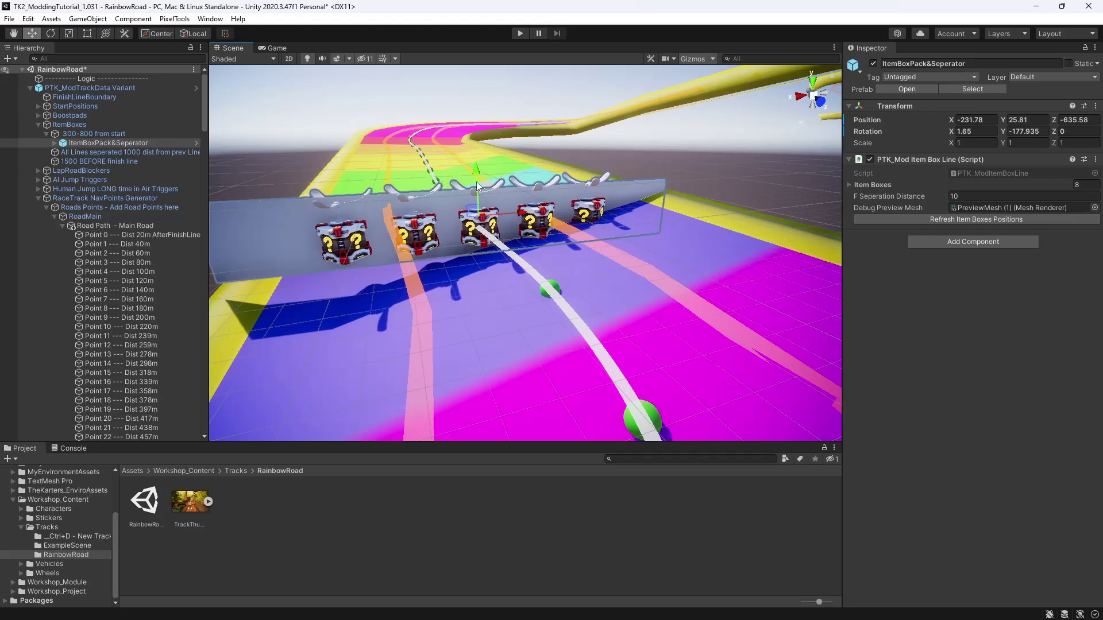
{"action": "left_click_drag", "start_coordinate": [476, 171], "coordinate": [477, 177]}
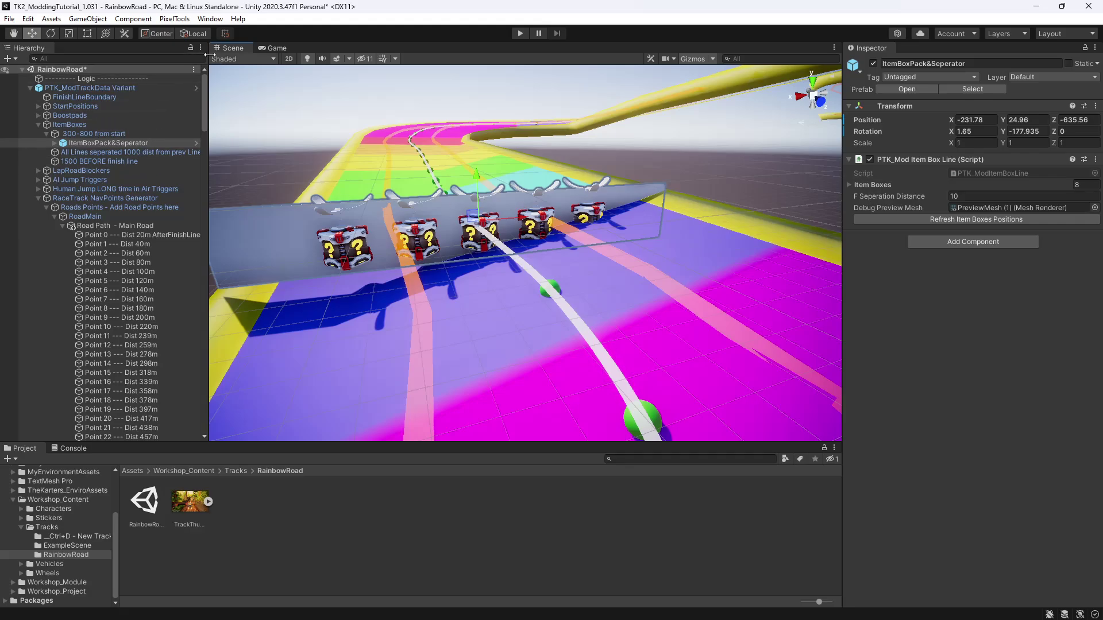
Tilt the item box pack to a Z rotation of about 9.41 and reposition it to about X -230.71, Y 25.33, Z -635.62.
{"action": "left_click", "coordinate": [51, 33]}
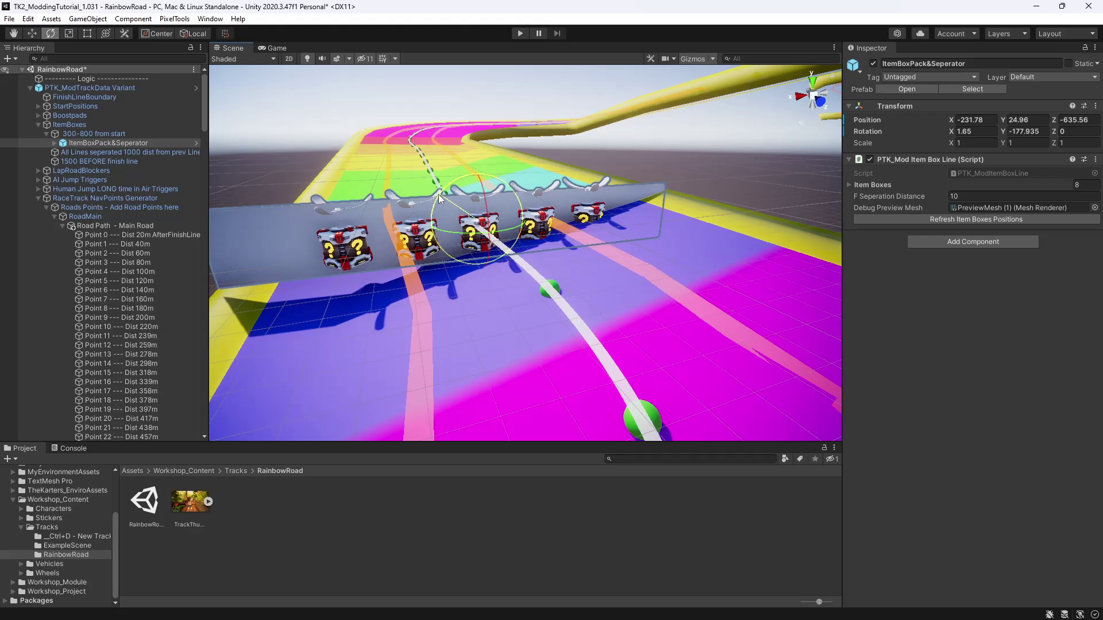
{"action": "left_click_drag", "start_coordinate": [439, 195], "coordinate": [432, 211]}
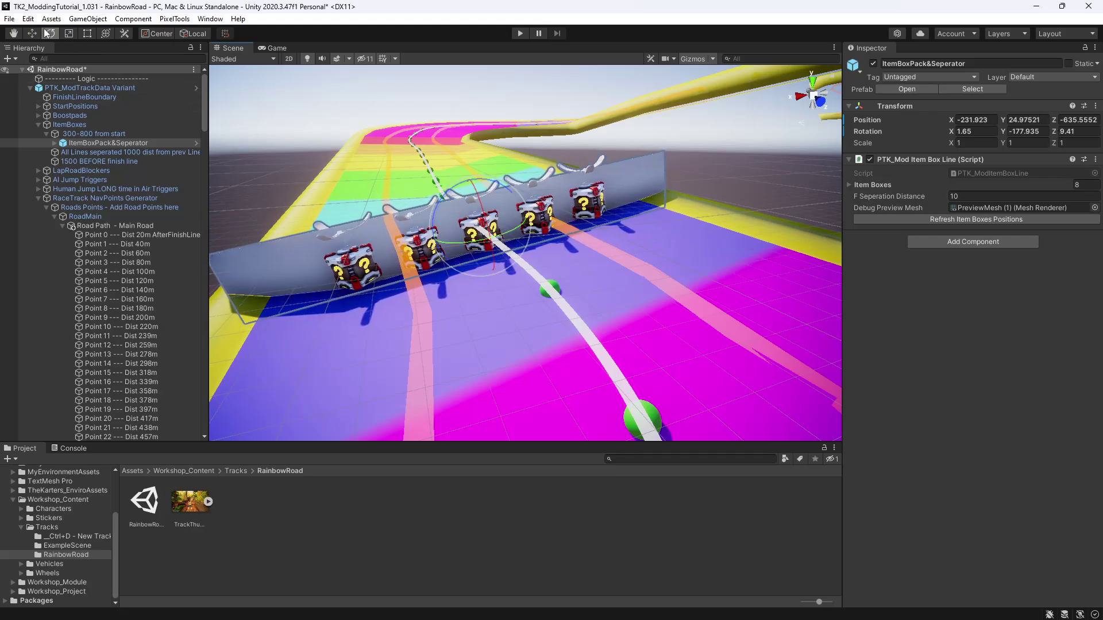
{"action": "left_click", "coordinate": [25, 35]}
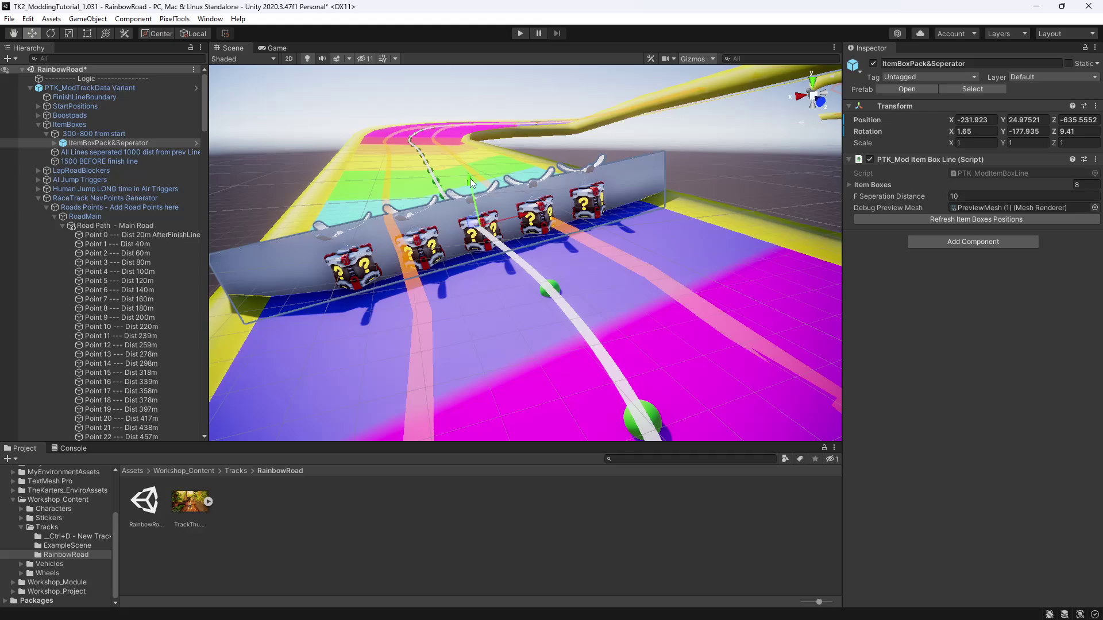
{"action": "mouse_move", "coordinate": [469, 178]}
{"action": "left_mouse_down"}
{"action": "mouse_move", "coordinate": [465, 164]}
{"action": "mouse_move", "coordinate": [468, 172]}
{"action": "left_mouse_up"}
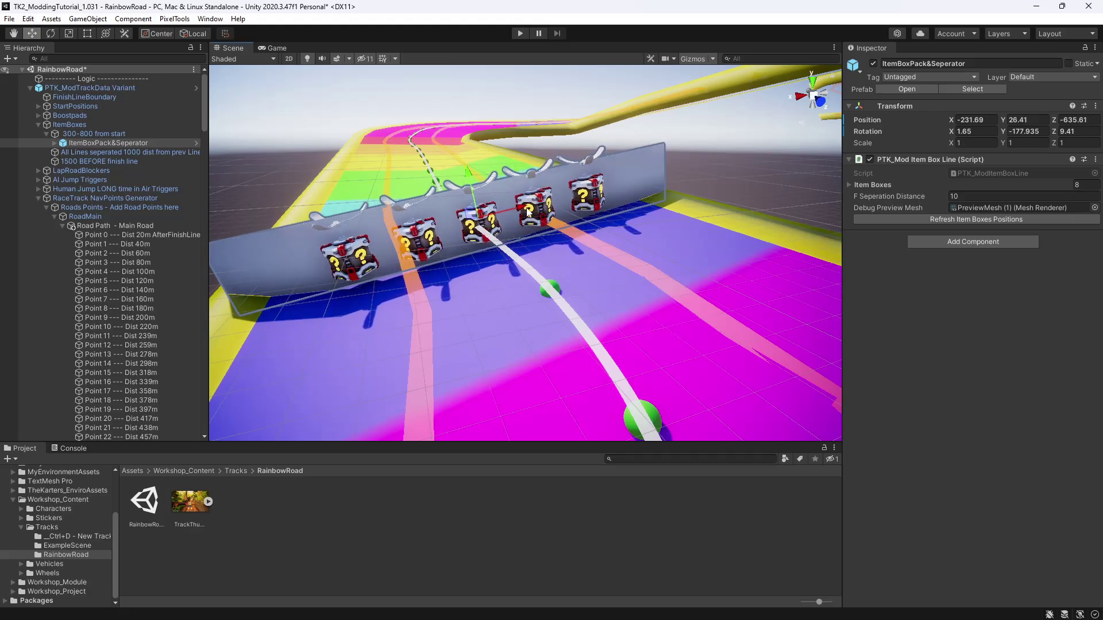
{"action": "left_click_drag", "start_coordinate": [529, 212], "coordinate": [520, 213]}
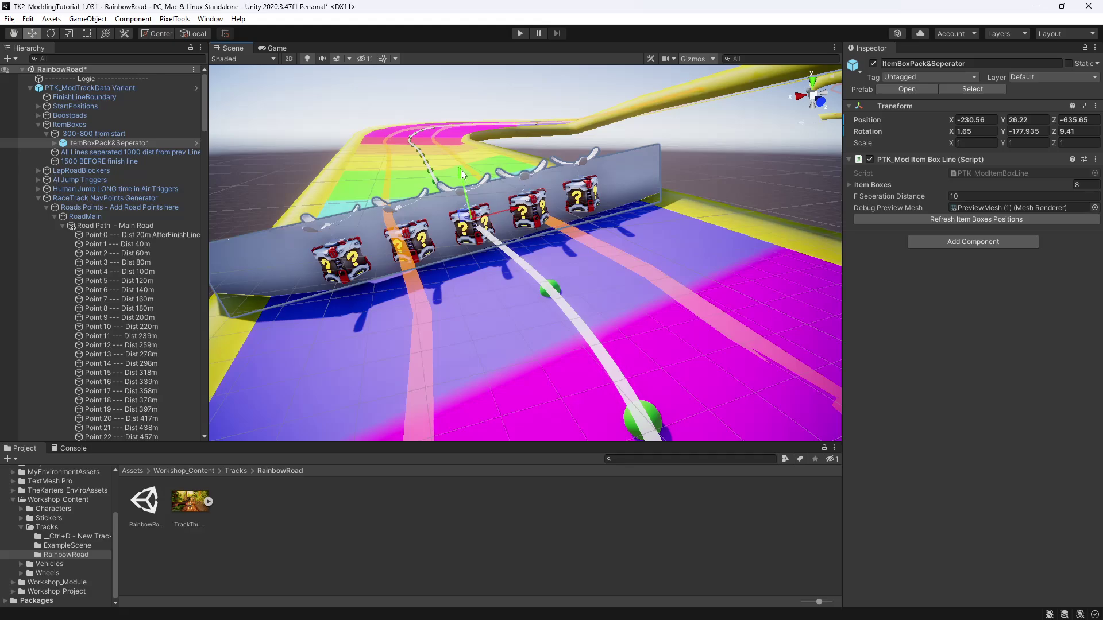
{"action": "left_click_drag", "start_coordinate": [461, 170], "coordinate": [464, 178]}
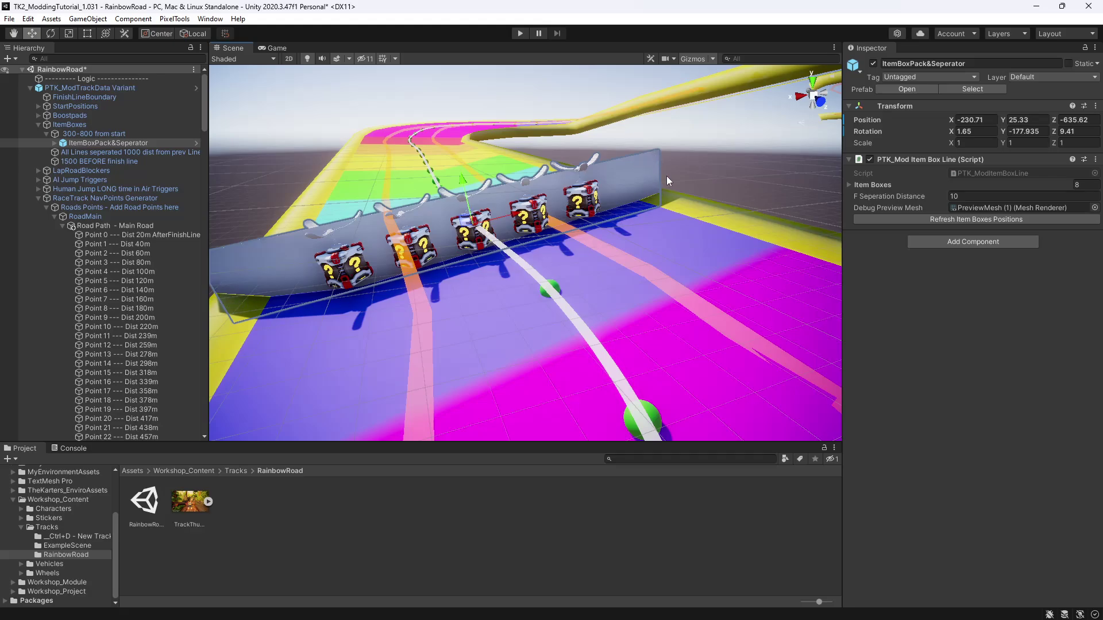
Refresh the item box positions of the pack and inspect its Item Boxes elements and child prefabs.
{"action": "left_click", "coordinate": [991, 222]}
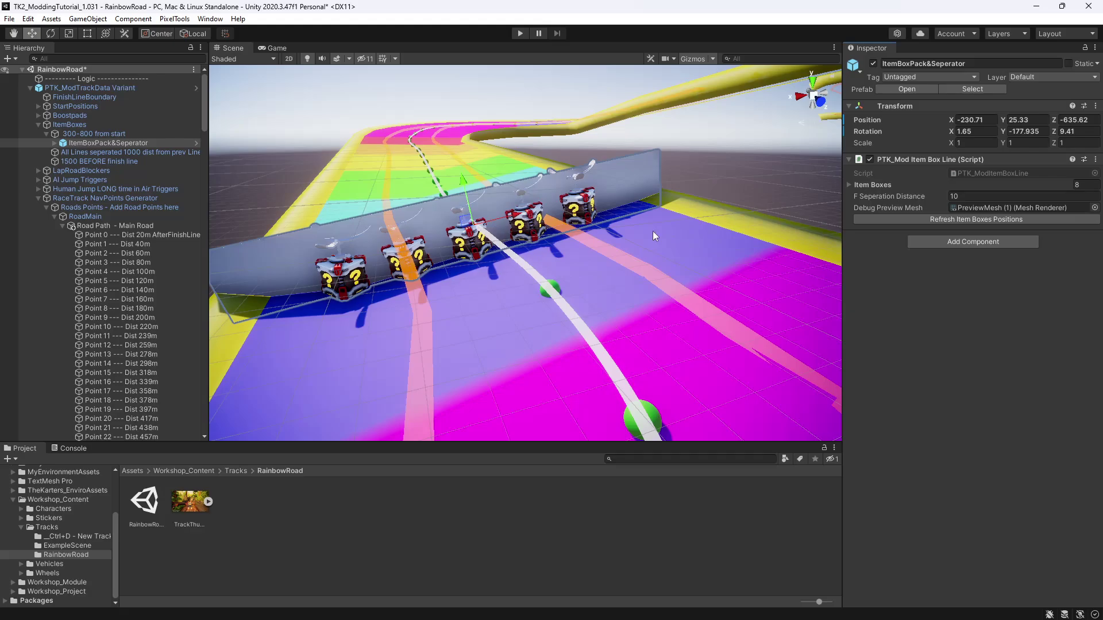
{"action": "left_click", "coordinate": [849, 185]}
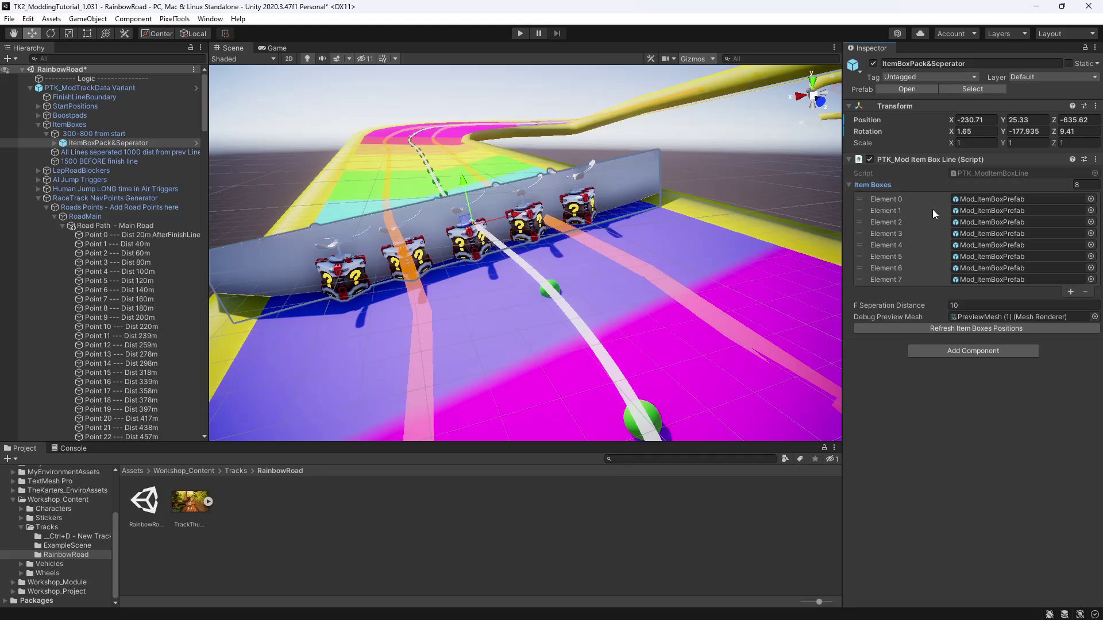
{"action": "left_click", "coordinate": [55, 143]}
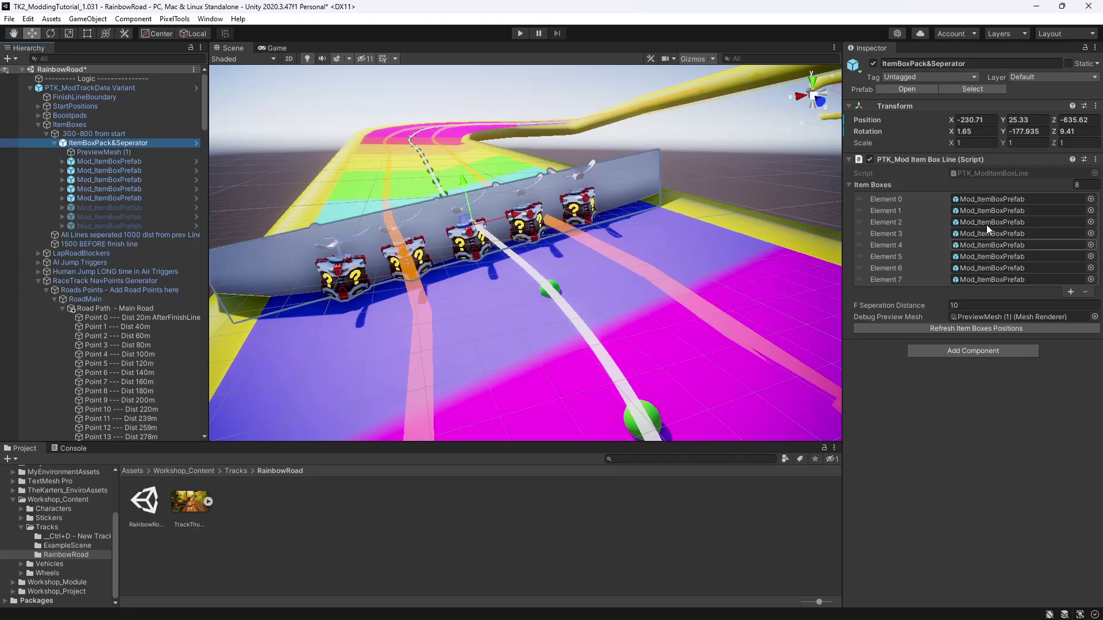
{"action": "left_click", "coordinate": [870, 185]}
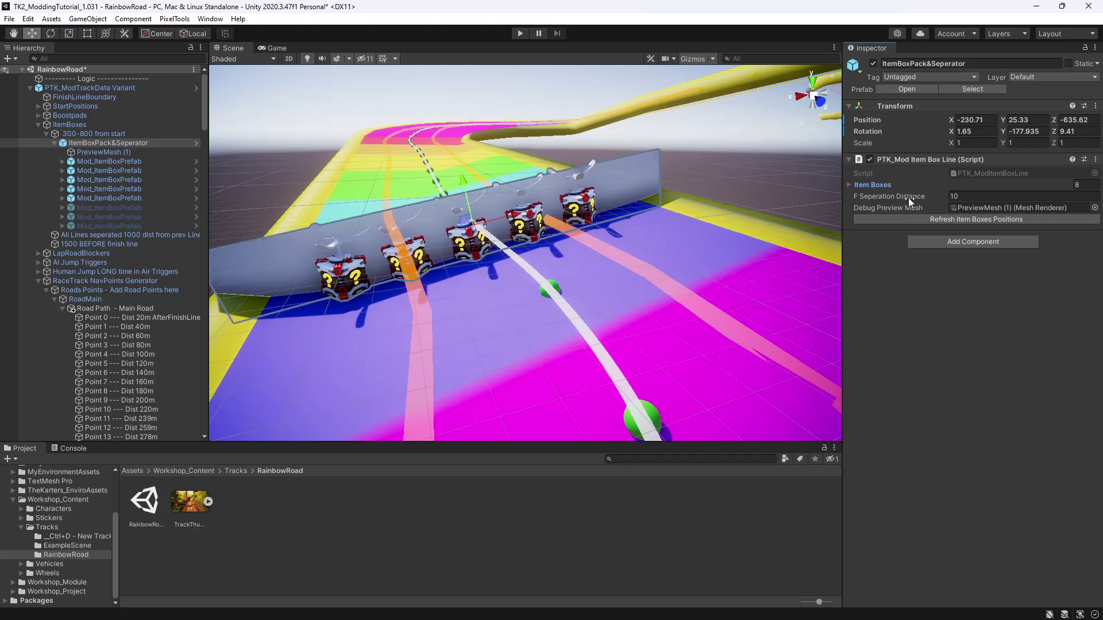
Try an F Seperation Distance of 8 on the item box line, restore it to 10, and refresh the box positions for each value.
{"action": "left_click", "coordinate": [958, 196]}
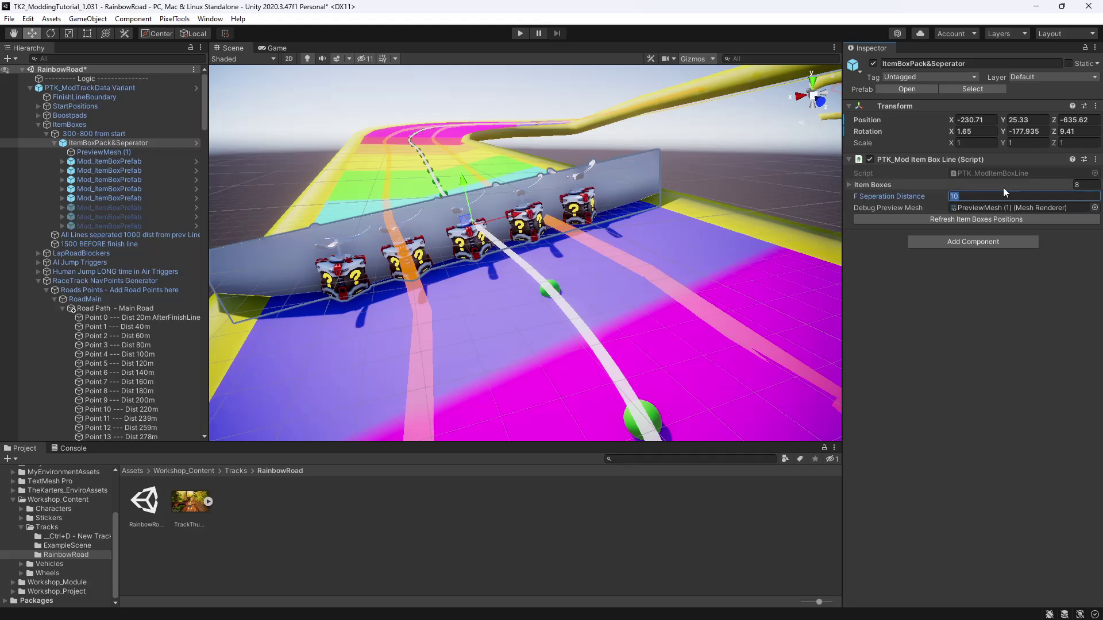
{"action": "type", "text": "8"}
{"action": "left_click", "coordinate": [987, 219]}
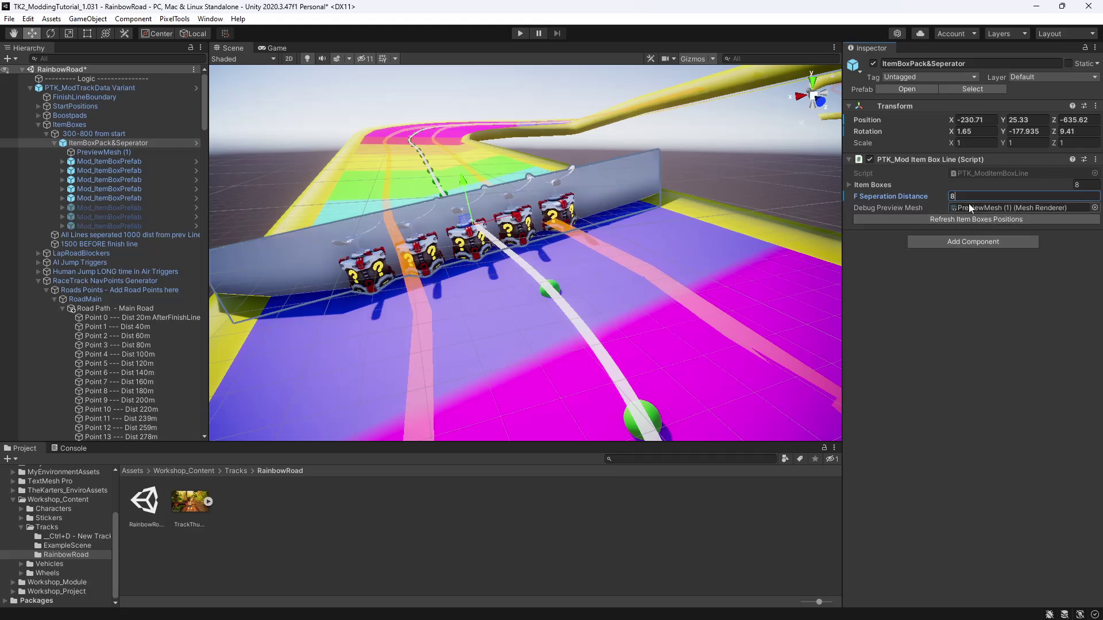
{"action": "type", "text": "10"}
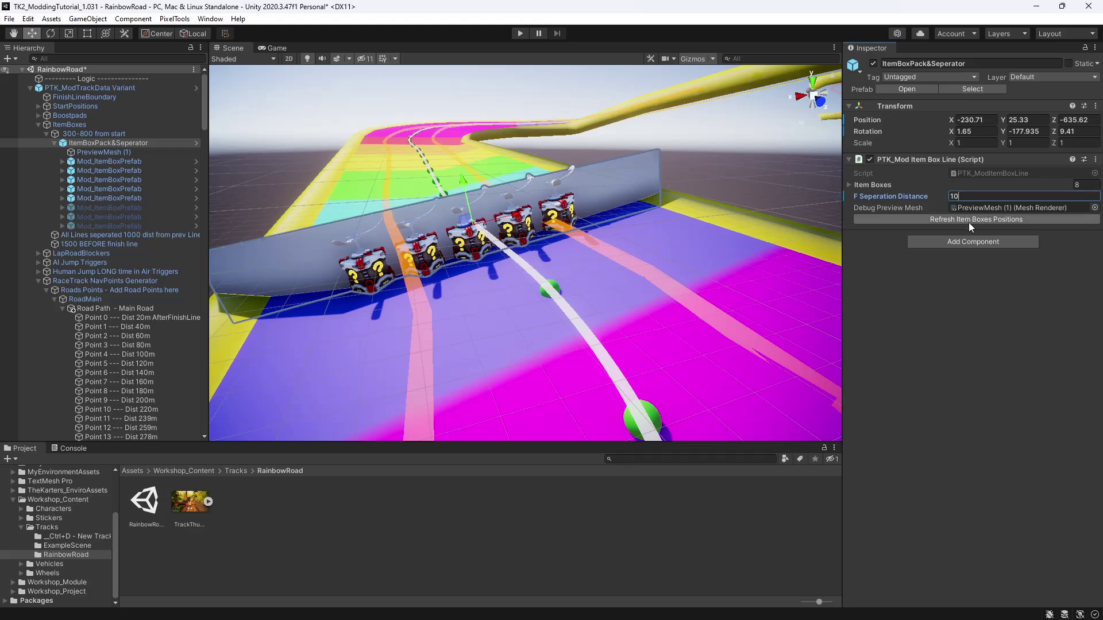
{"action": "left_click", "coordinate": [969, 222]}
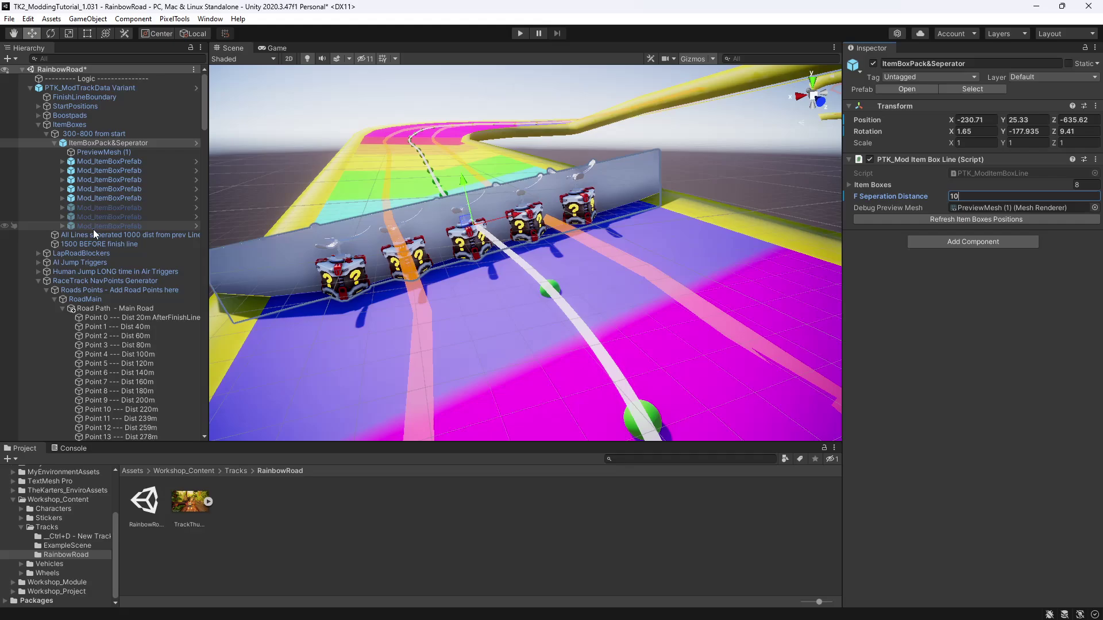
Examine all Mod_ItemBoxPrefab children of the pack, including the last three disabled ones, and refresh the pack's box positions.
{"action": "left_click", "coordinate": [108, 161]}
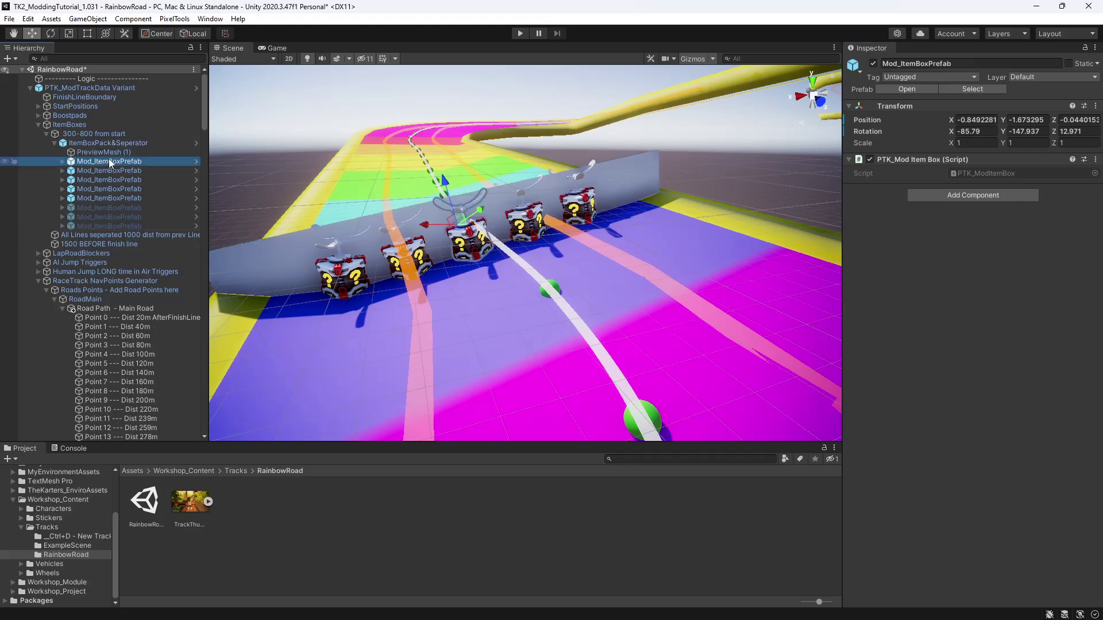
{"action": "left_click", "coordinate": [120, 225], "text": "shift"}
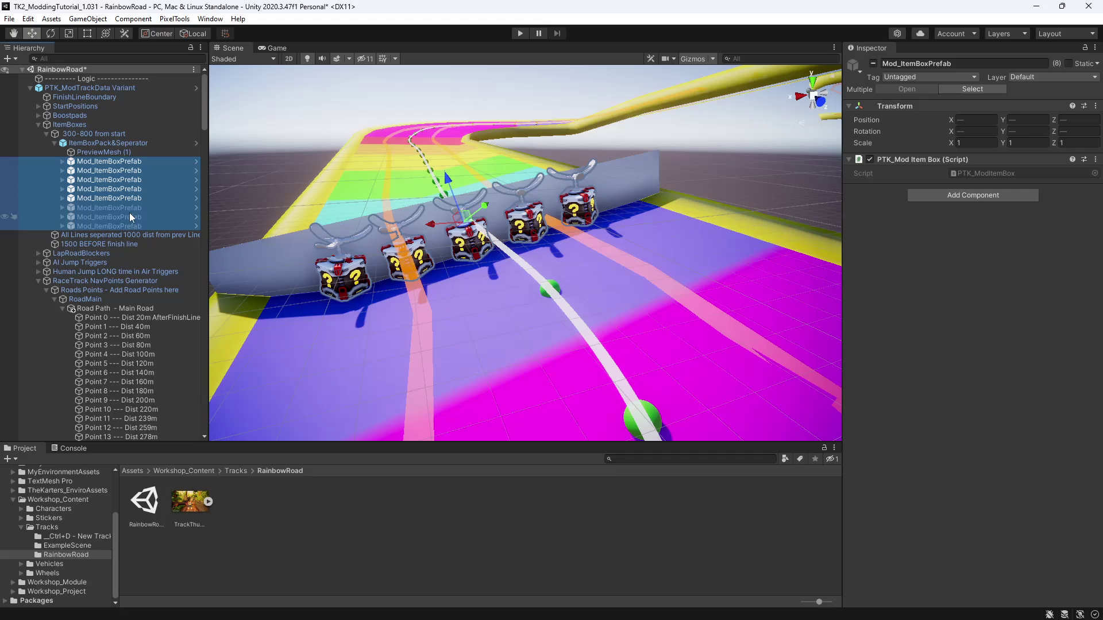
{"action": "left_click", "coordinate": [129, 208]}
{"action": "key", "text": "shift+Down"}
{"action": "key", "text": "shift+Down"}
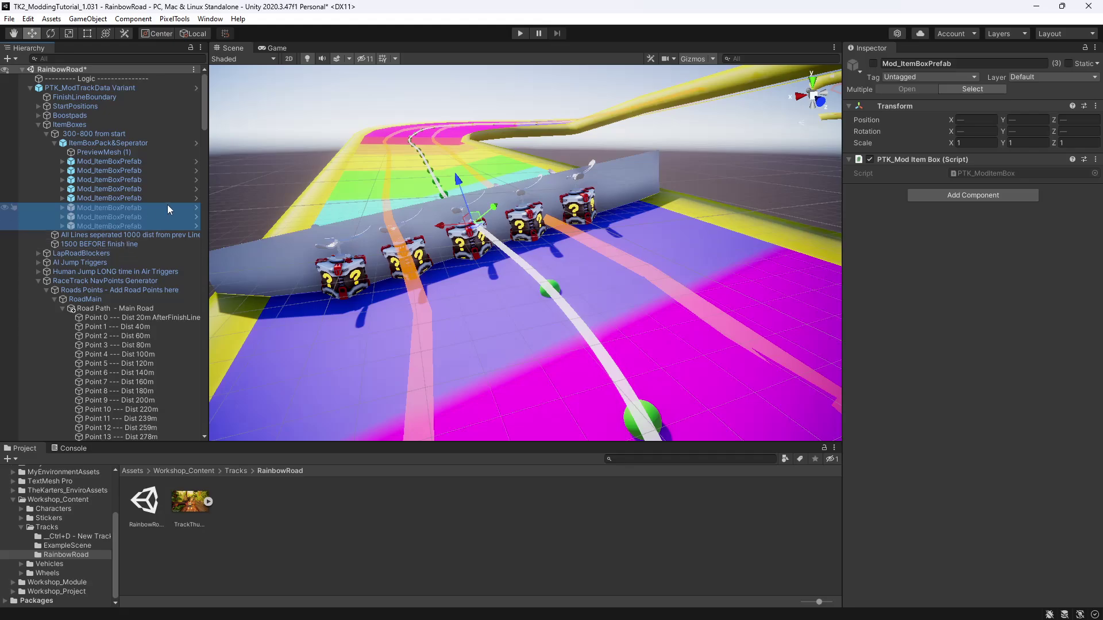
{"action": "left_click", "coordinate": [130, 143]}
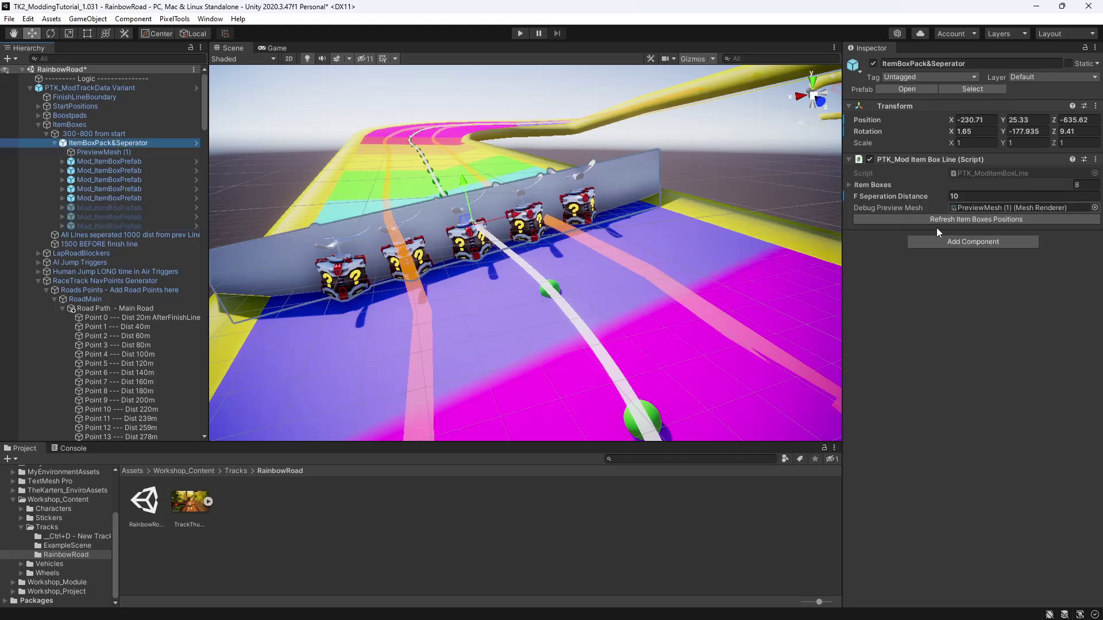
{"action": "left_click", "coordinate": [983, 221]}
Enable the sixth Mod_ItemBoxPrefab in the pack and refresh the item box positions to redistribute the line.
{"action": "left_click", "coordinate": [132, 208]}
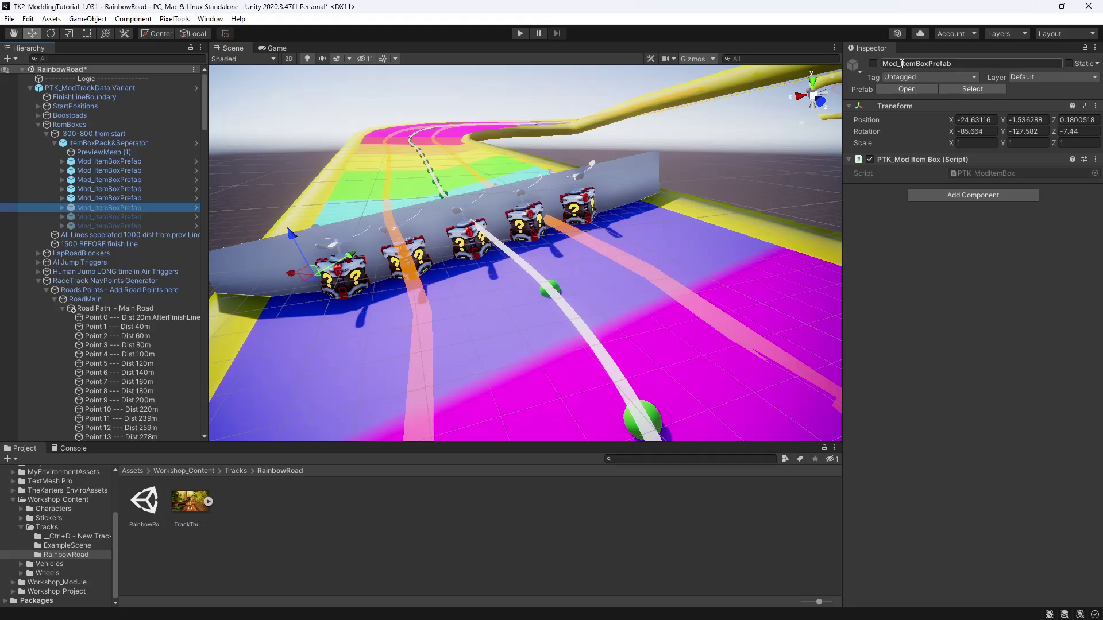
{"action": "left_click", "coordinate": [874, 64]}
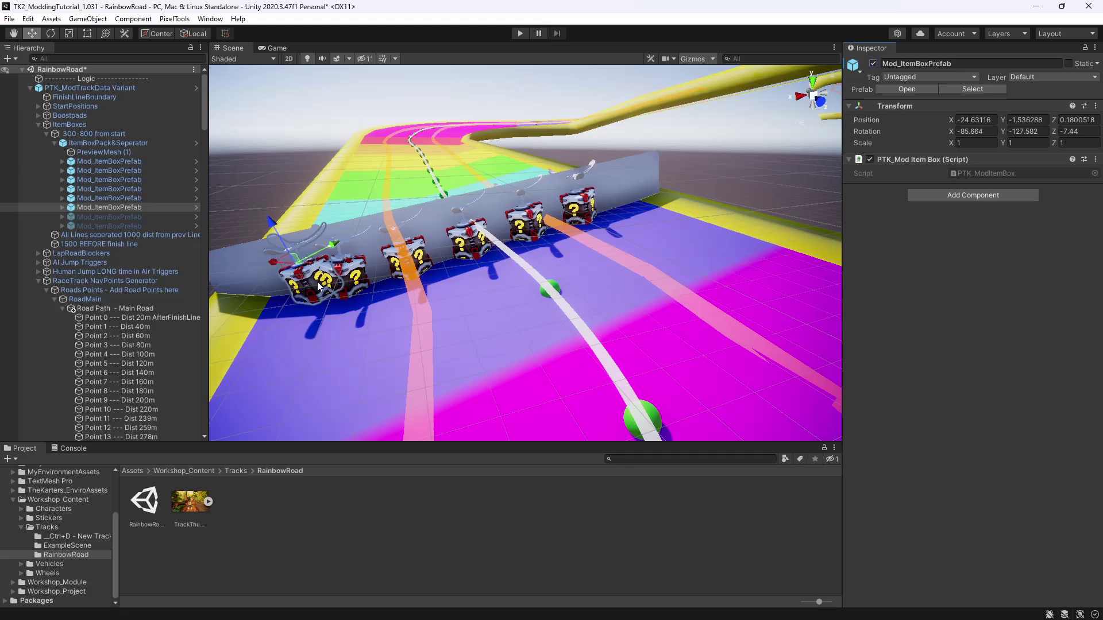
{"action": "left_click", "coordinate": [129, 144]}
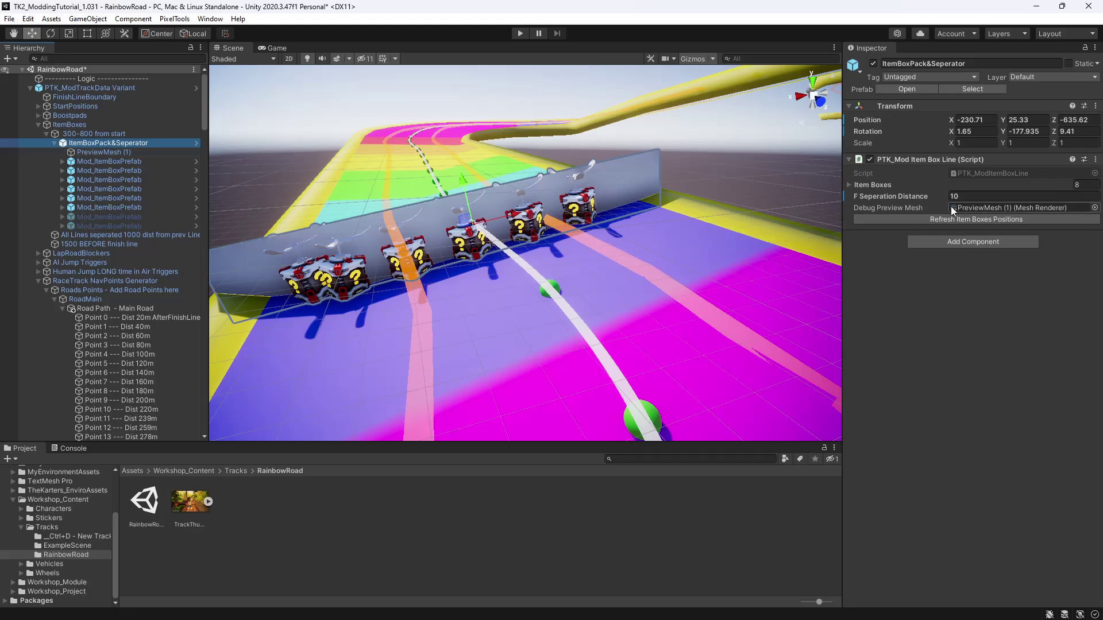
{"action": "left_click", "coordinate": [977, 220]}
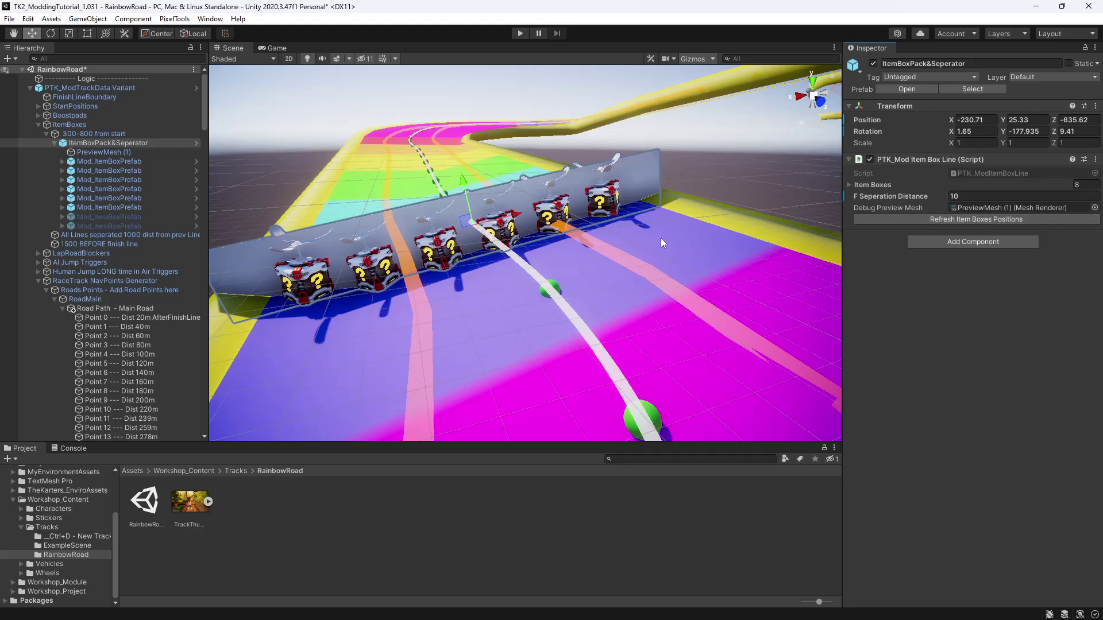
Shift the item box pack sideways to about X -231.26, Y 25.42, Z -635.6, refresh its box positions, and check its placement across the road.
{"action": "left_click_drag", "start_coordinate": [677, 230], "coordinate": [584, 311], "text": "alt"}
{"action": "left_click", "coordinate": [969, 221]}
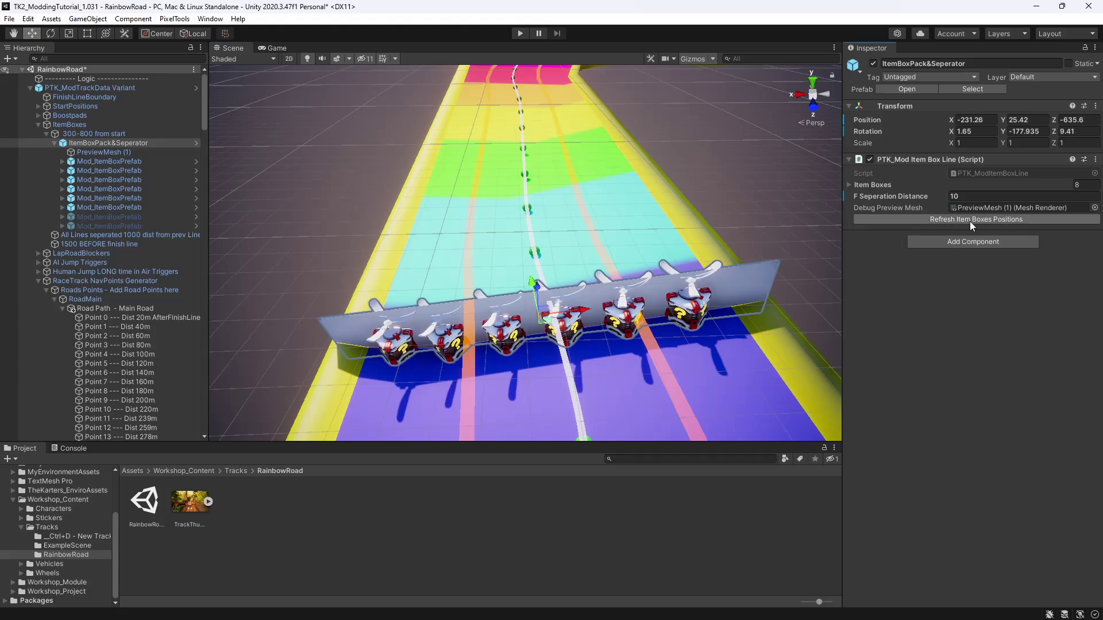
{"action": "left_click_drag", "start_coordinate": [574, 80], "coordinate": [560, 153], "text": "alt"}
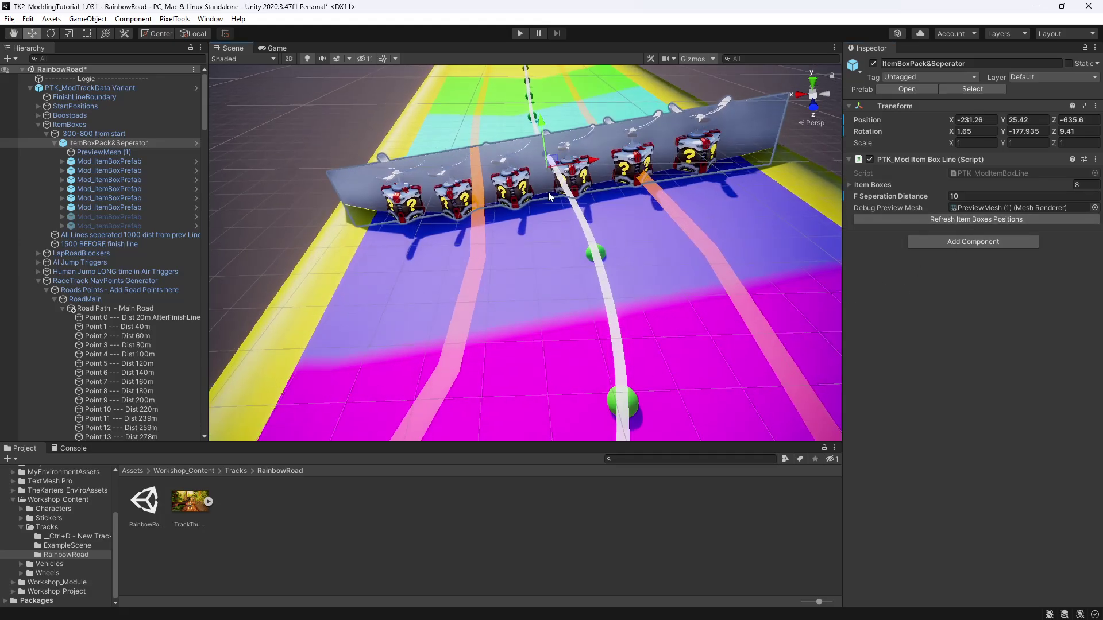
{"action": "middle_click_drag", "start_coordinate": [548, 216], "coordinate": [578, 299]}
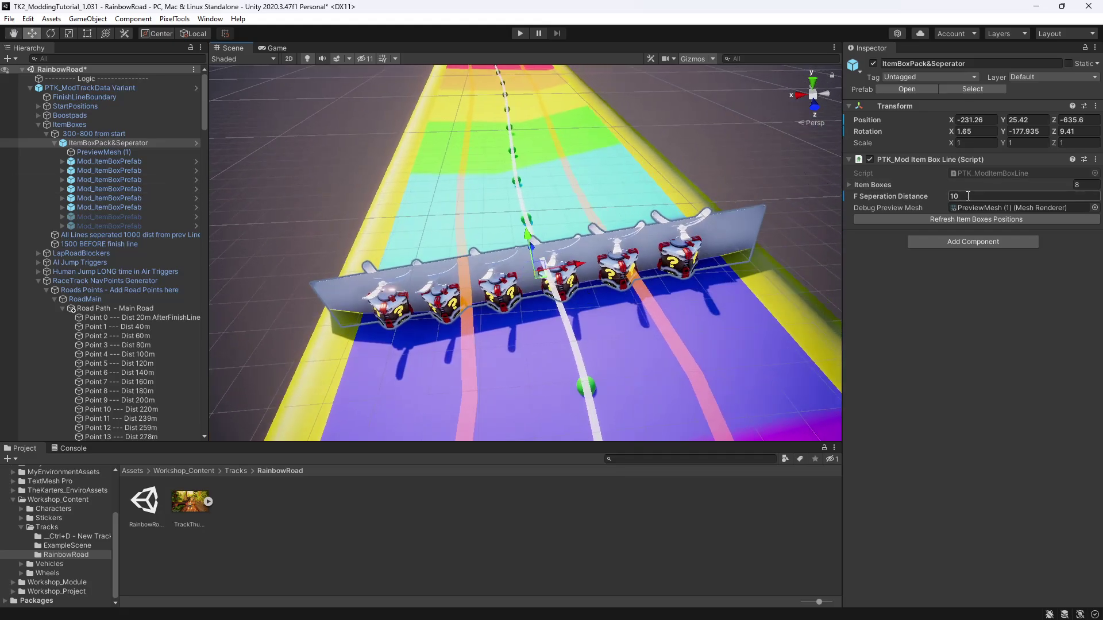
{"action": "scroll", "coordinate": [576, 302], "scroll_direction": "down", "scroll_amount": 5}
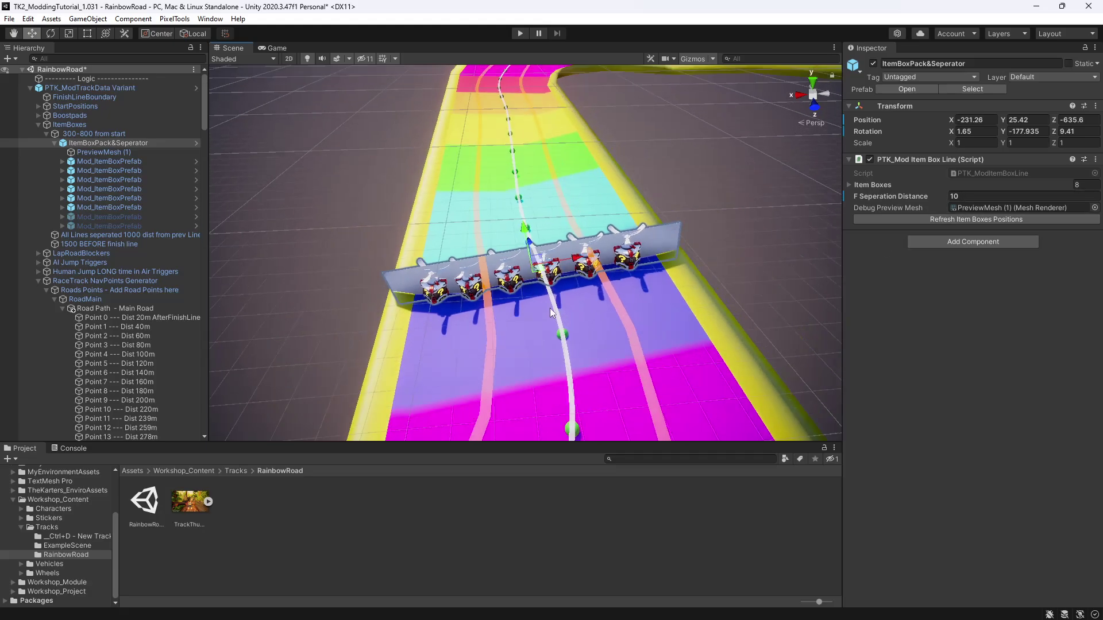
{"action": "left_click_drag", "start_coordinate": [410, 348], "coordinate": [545, 336], "text": "alt"}
{"action": "key", "text": "f"}
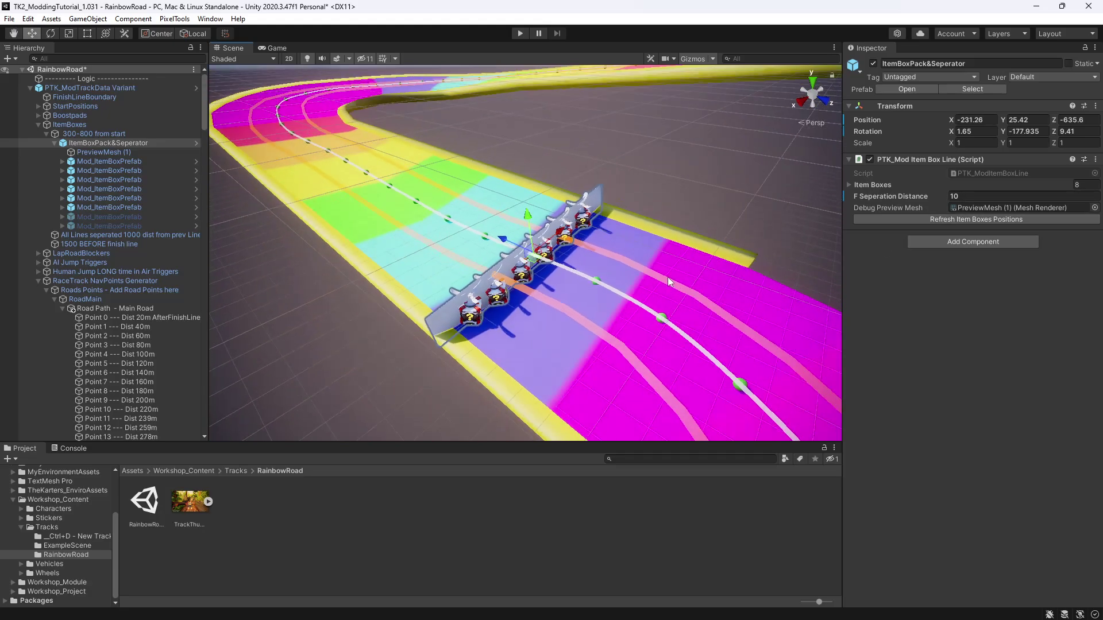
Collapse the item box pack in the 300-800 from start group and check it against Point 24 --- Dist 498m.
{"action": "left_click", "coordinate": [55, 143]}
{"action": "left_click", "coordinate": [82, 133]}
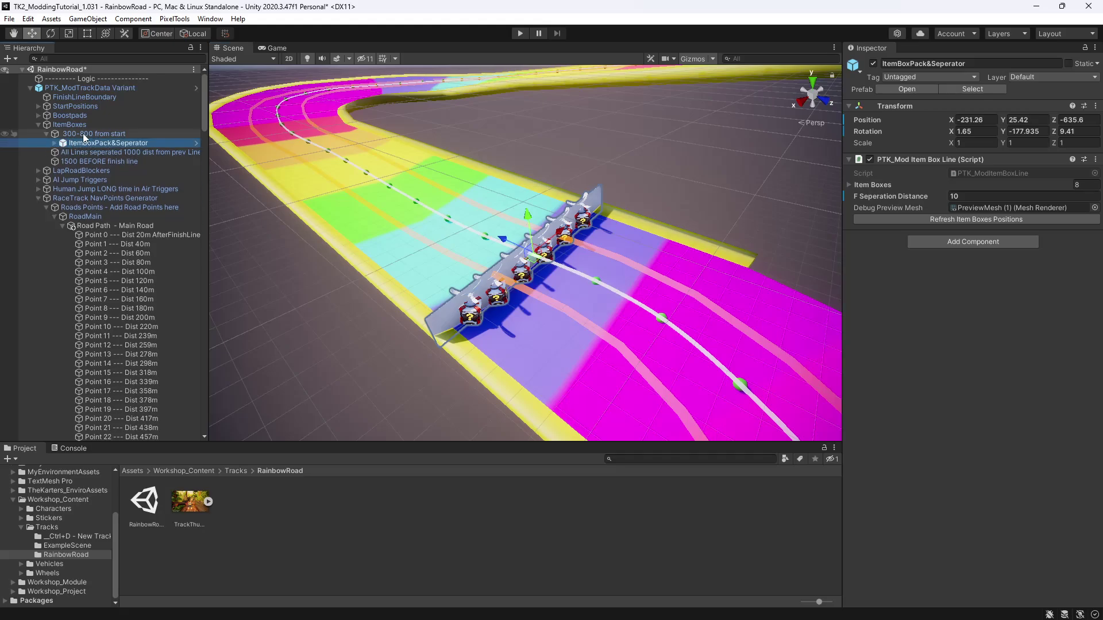
{"action": "left_click", "coordinate": [100, 143]}
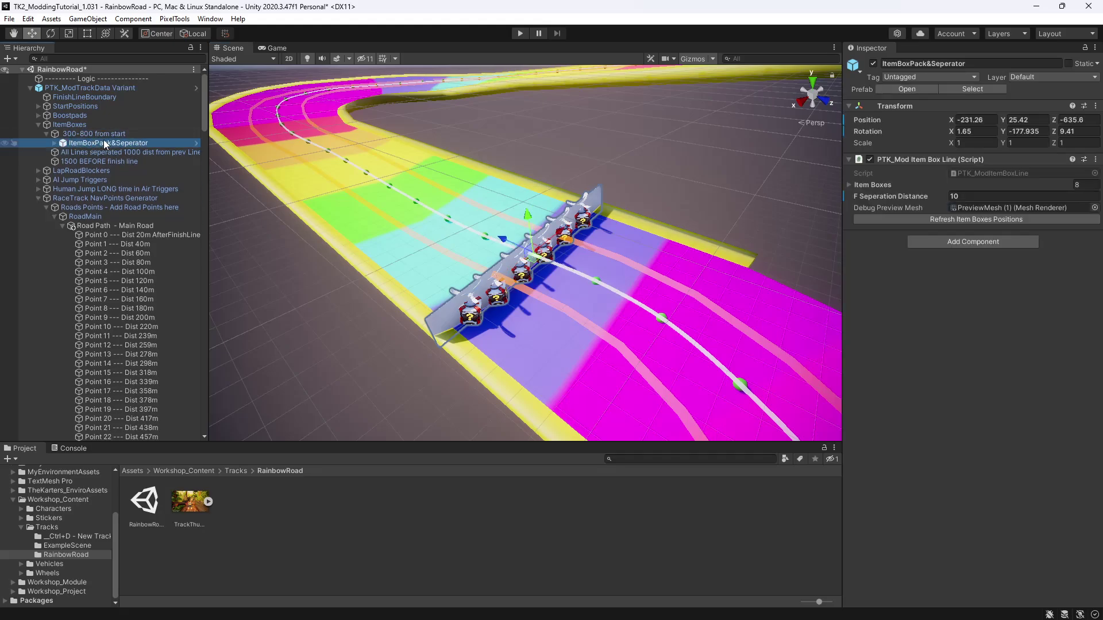
{"action": "left_click", "coordinate": [137, 137]}
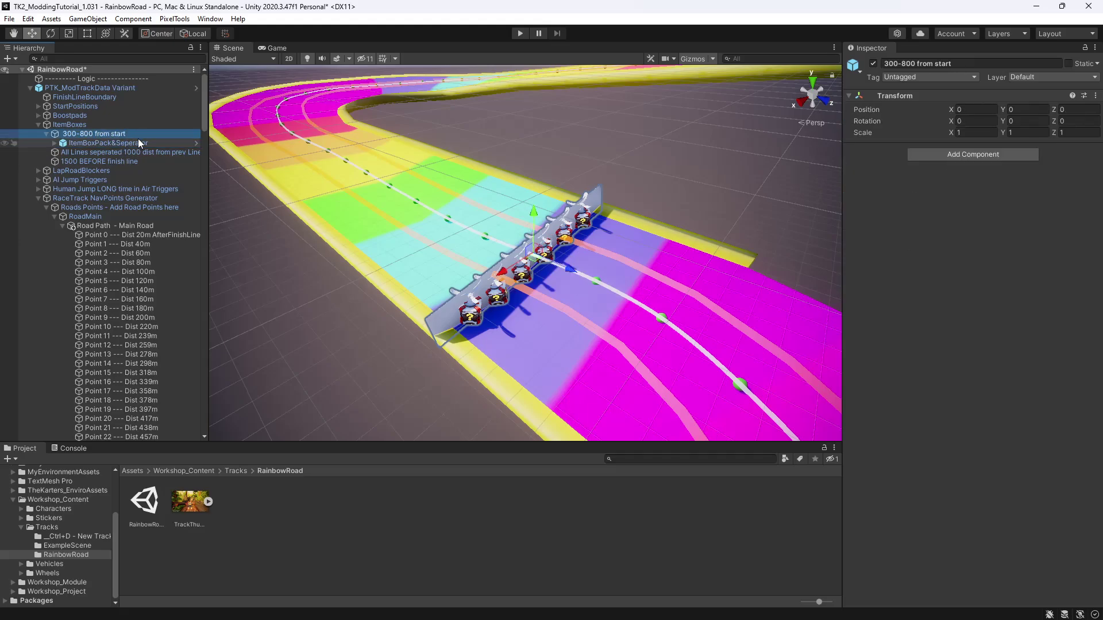
{"action": "left_click", "coordinate": [140, 143]}
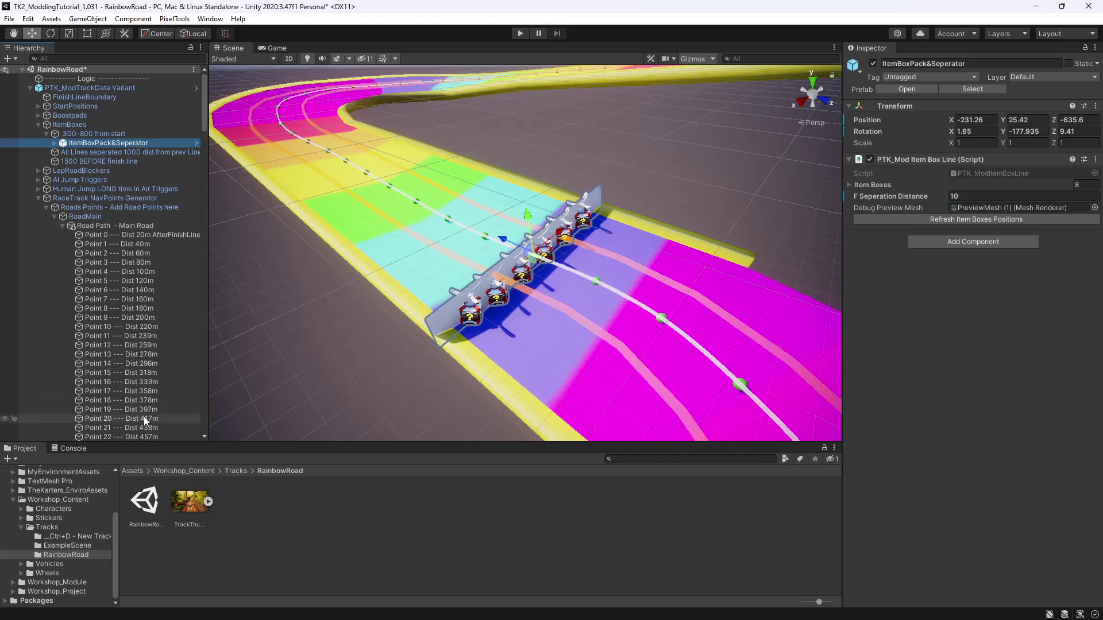
{"action": "scroll", "coordinate": [143, 416], "scroll_direction": "down", "scroll_amount": 3}
{"action": "left_click", "coordinate": [153, 387]}
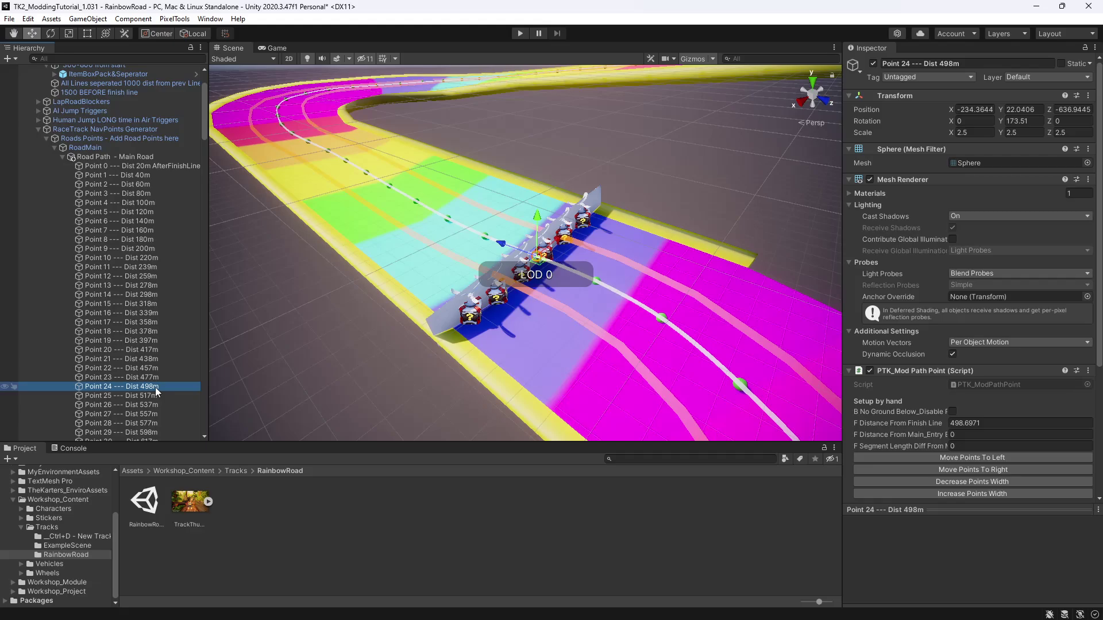
Look through the distances of the main road path points up to the last one before the finish line.
{"action": "left_click_drag", "start_coordinate": [204, 119], "coordinate": [161, 376]}
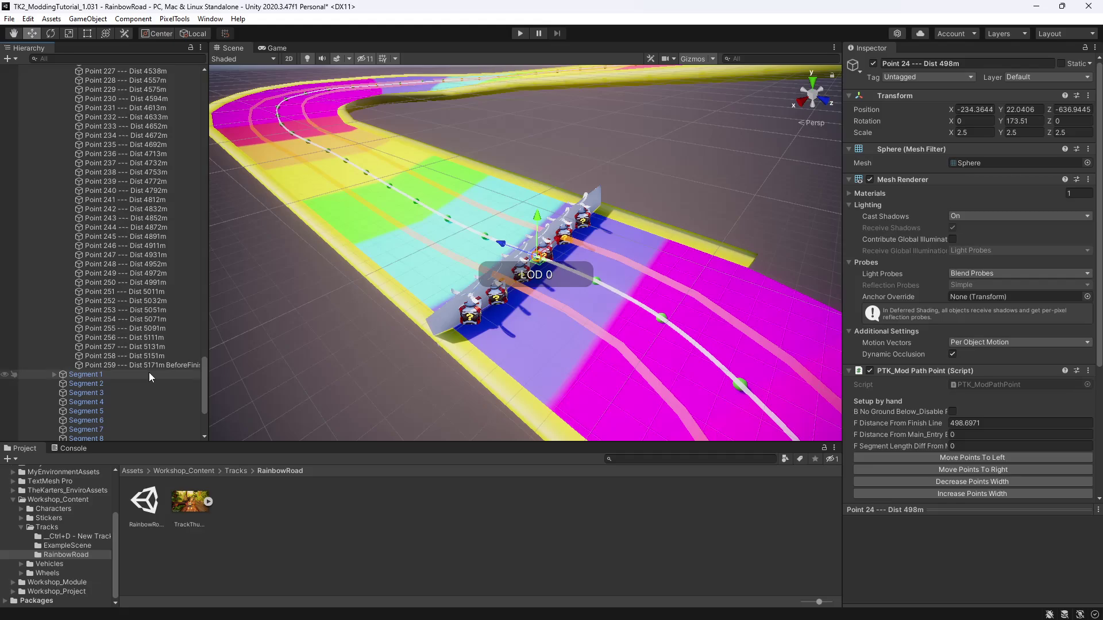
{"action": "scroll", "coordinate": [120, 368], "scroll_direction": "up", "scroll_amount": 12}
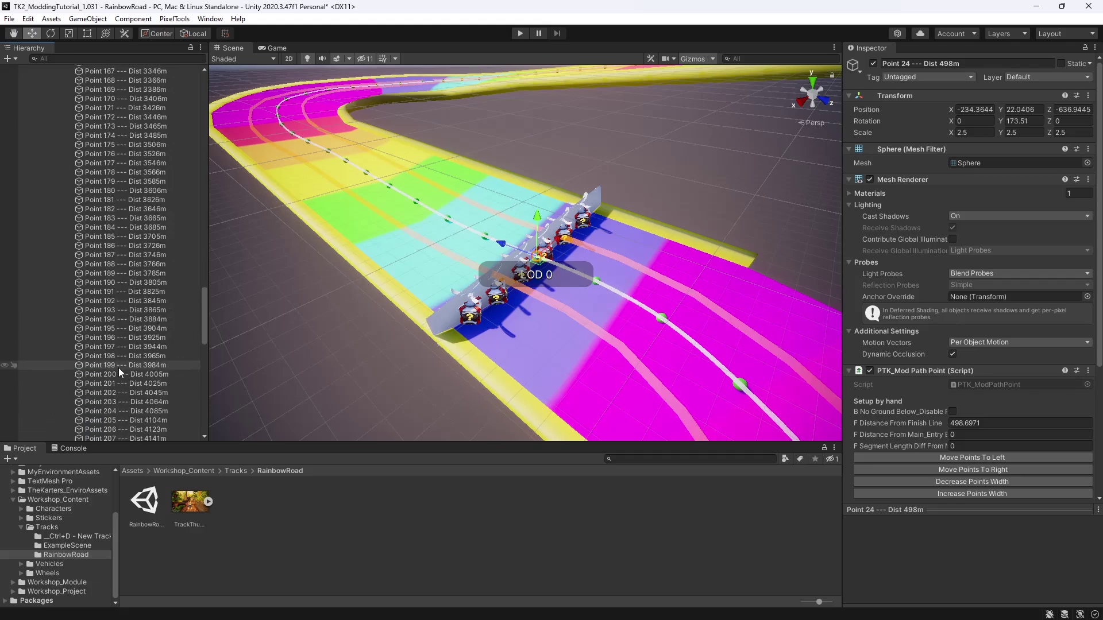
{"action": "scroll", "coordinate": [119, 367], "scroll_direction": "up", "scroll_amount": 20}
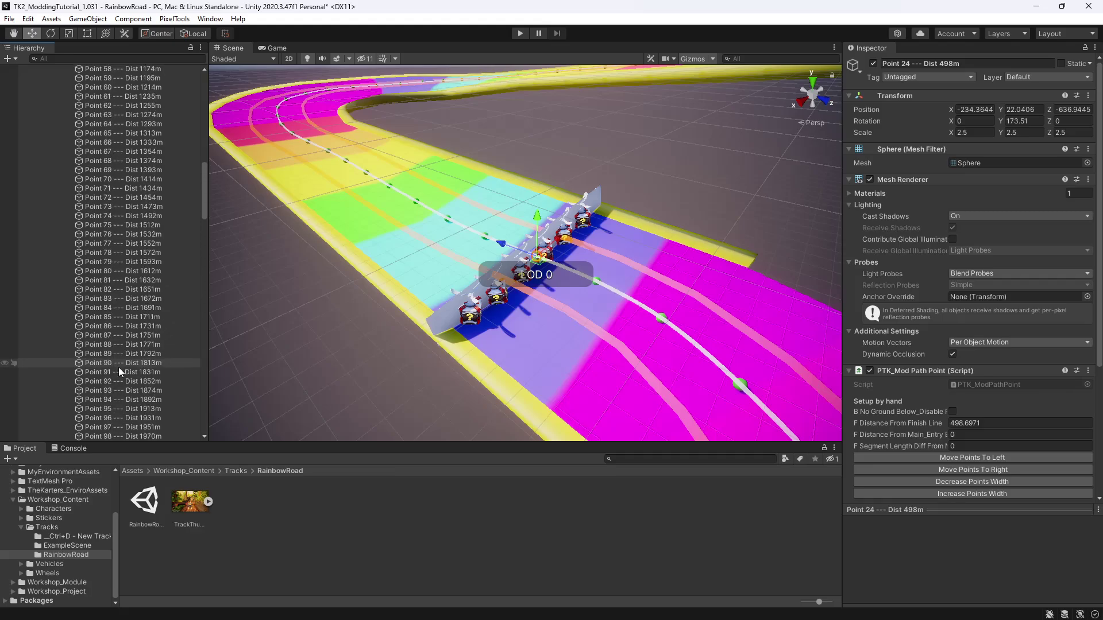
{"action": "scroll", "coordinate": [120, 370], "scroll_direction": "up", "scroll_amount": 15}
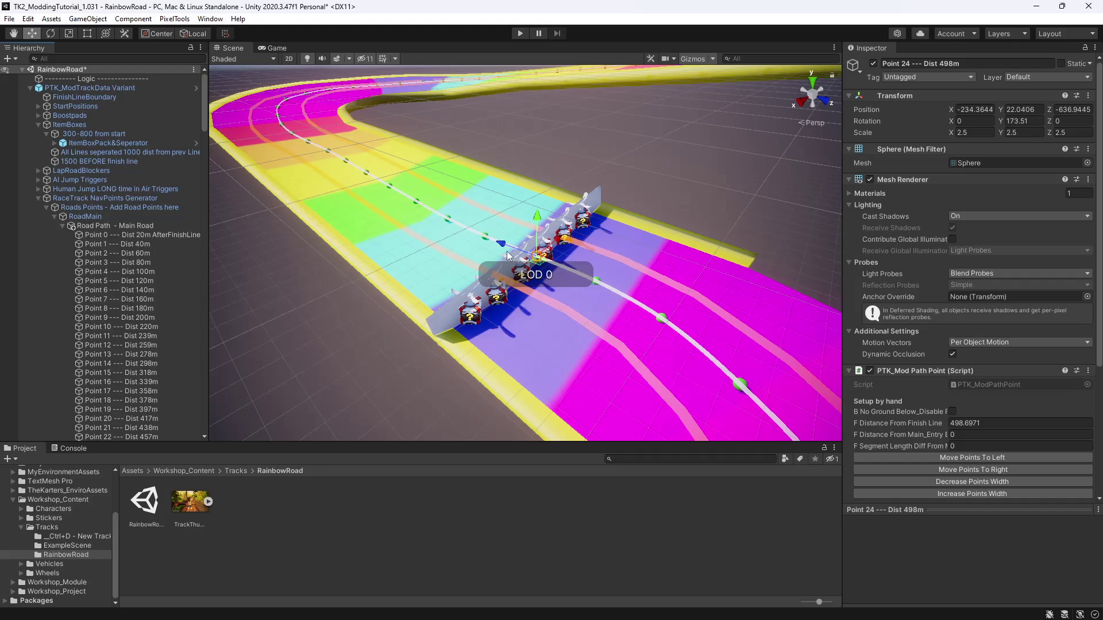
Duplicate ItemBoxPack&Seperator and place the copy inside the "All Lines seperated 1000 dist from prev Line" group.
{"action": "left_click", "coordinate": [82, 144]}
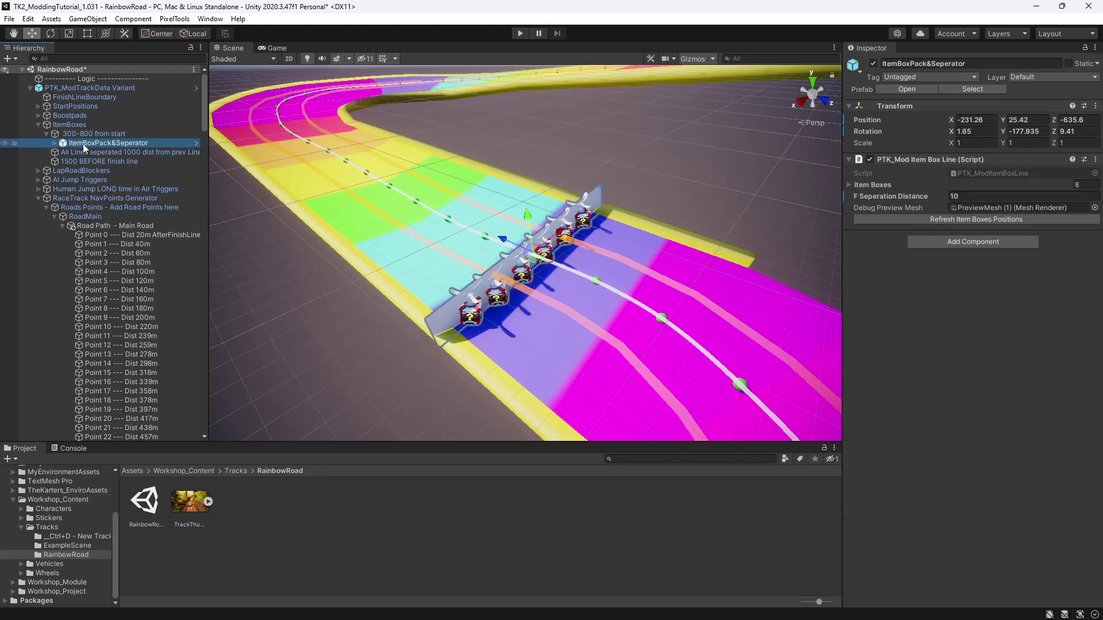
{"action": "left_click", "coordinate": [116, 135]}
{"action": "left_click", "coordinate": [122, 142]}
{"action": "left_click", "coordinate": [131, 134]}
{"action": "left_click", "coordinate": [140, 143]}
{"action": "key", "text": "ctrl+d"}
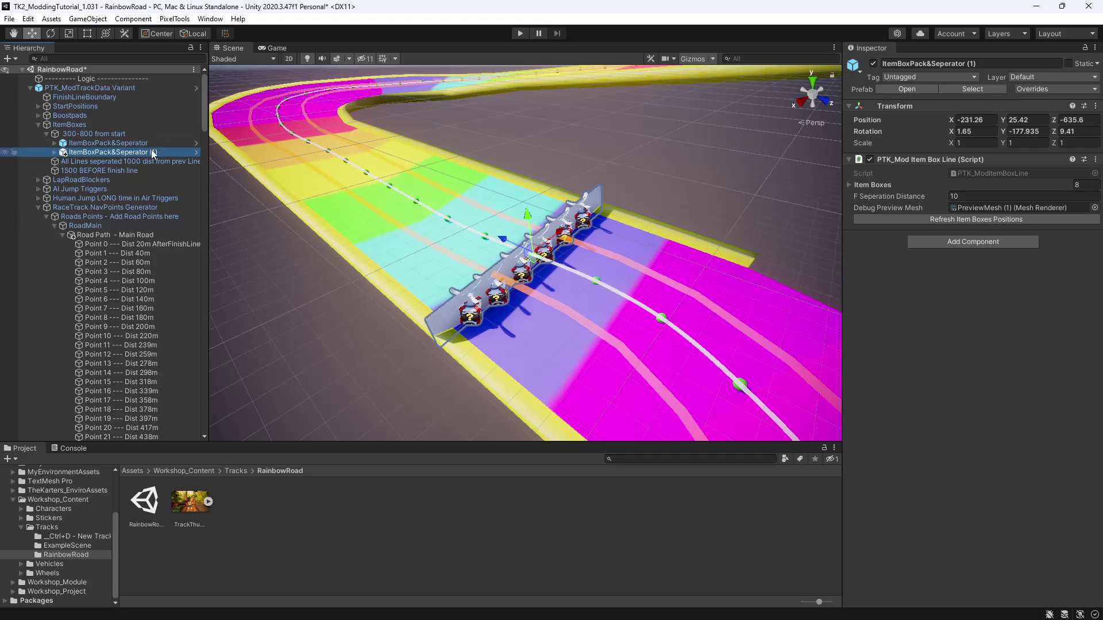
{"action": "left_click_drag", "start_coordinate": [154, 152], "coordinate": [139, 161]}
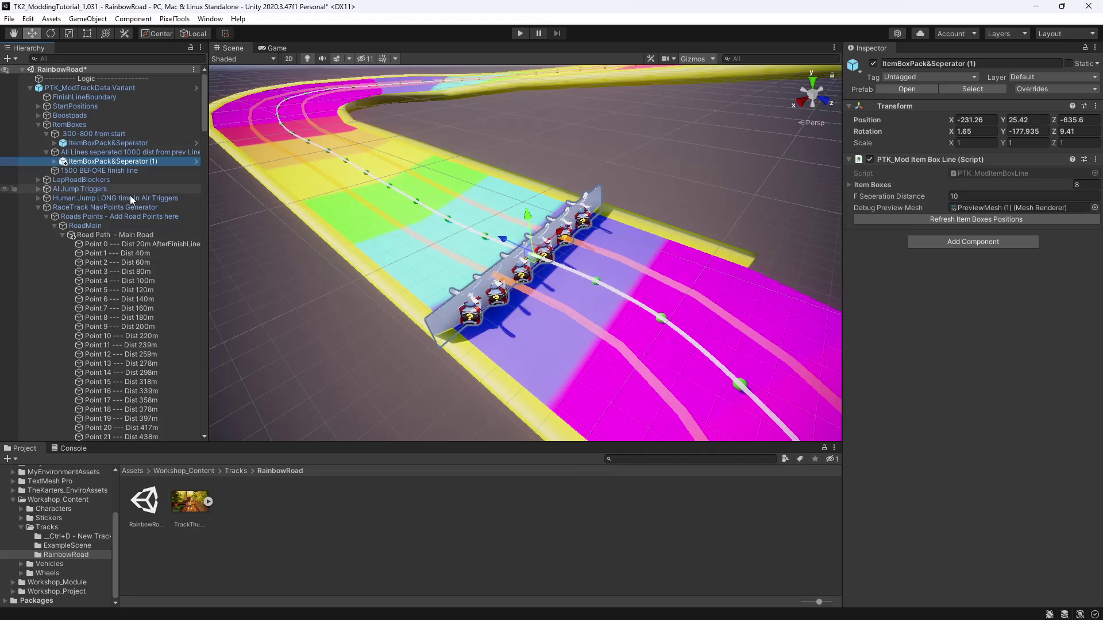
Locate Point 74 --- Dist 1492m on the main road path and examine the road bend around it.
{"action": "scroll", "coordinate": [129, 264], "scroll_direction": "down", "scroll_amount": 15}
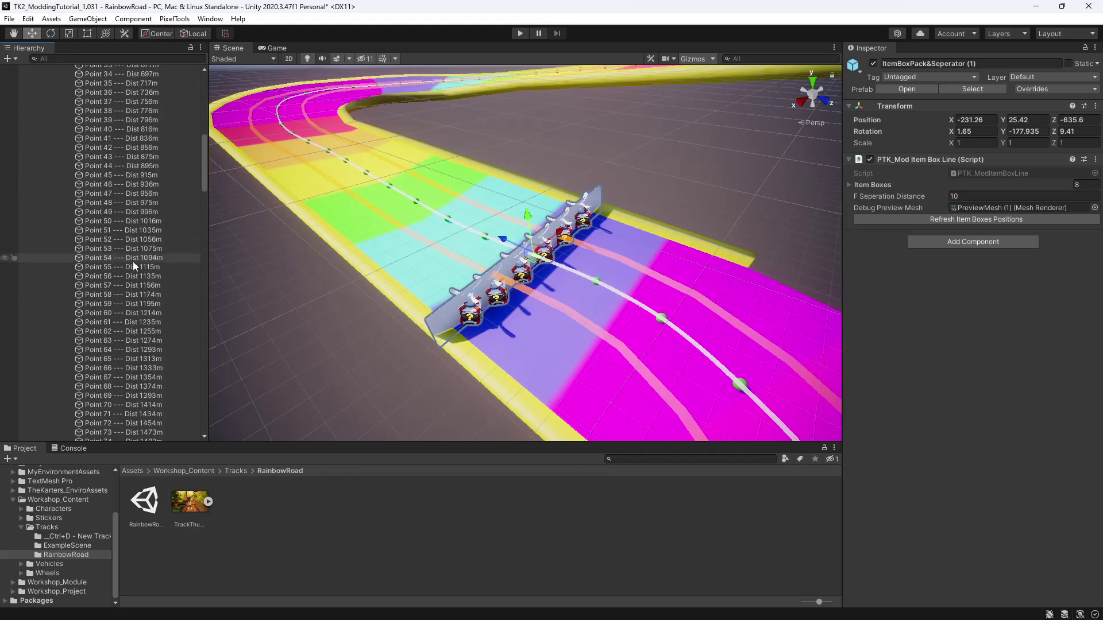
{"action": "scroll", "coordinate": [138, 275], "scroll_direction": "down", "scroll_amount": 3}
{"action": "left_click", "coordinate": [152, 339]}
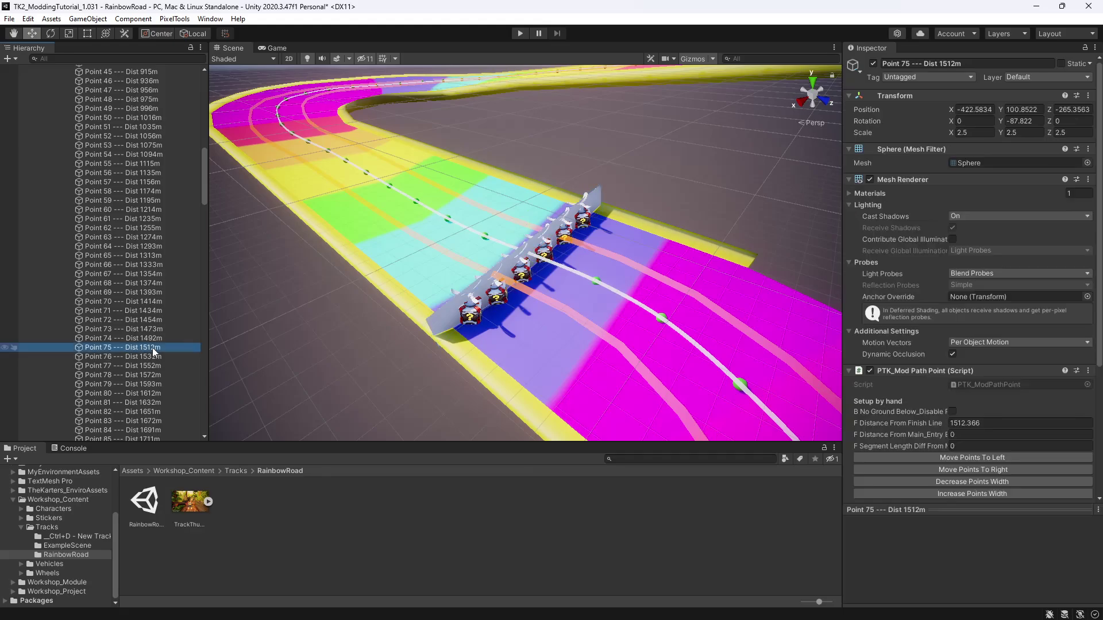
{"action": "double_click", "coordinate": [154, 339]}
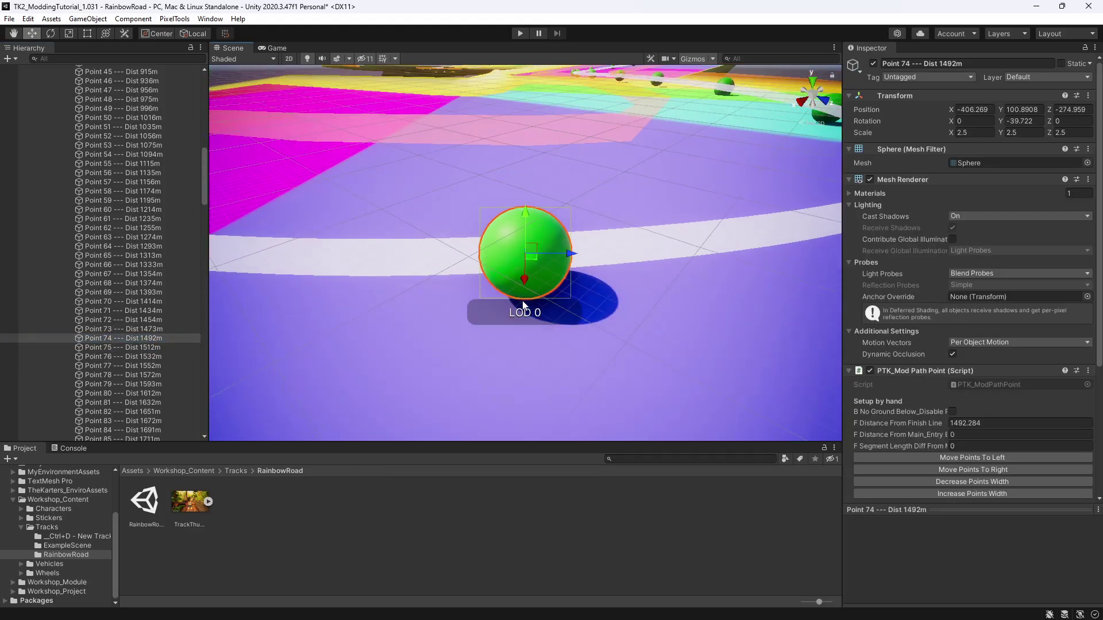
{"action": "left_click_drag", "start_coordinate": [539, 236], "coordinate": [535, 285], "text": "alt"}
{"action": "scroll", "coordinate": [535, 285], "scroll_direction": "down", "scroll_amount": 10}
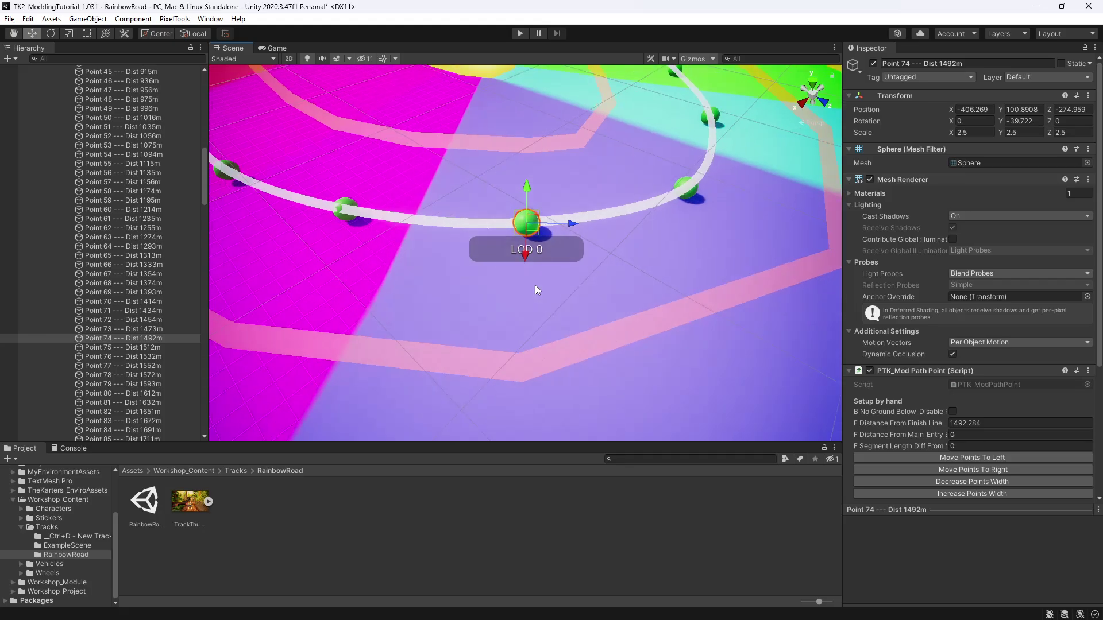
{"action": "scroll", "coordinate": [536, 285], "scroll_direction": "down", "scroll_amount": 5}
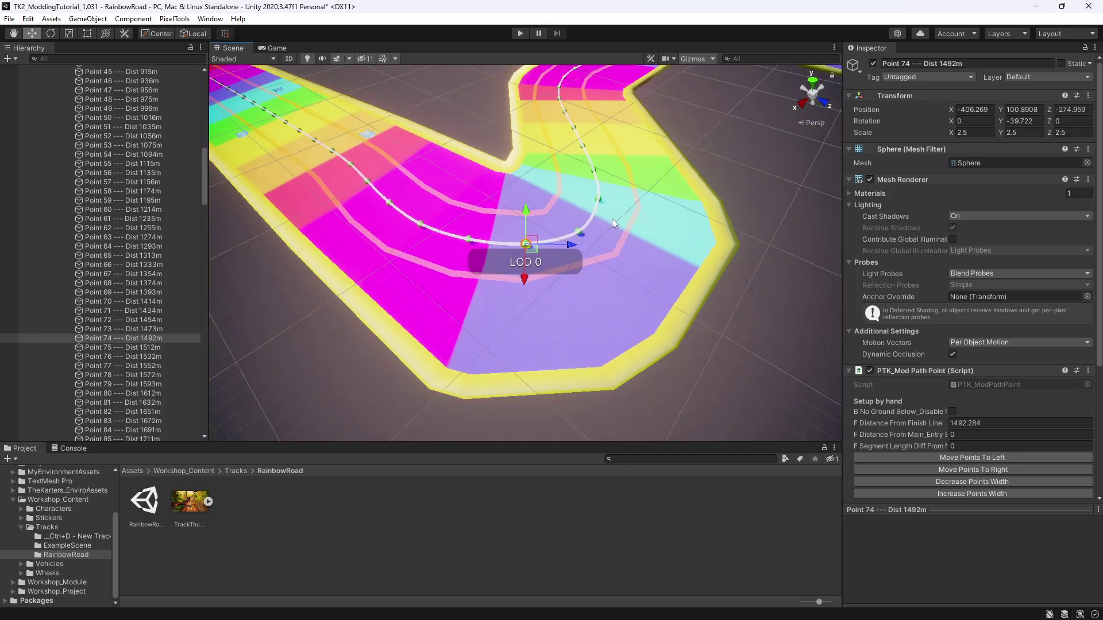
{"action": "middle_click_drag", "start_coordinate": [611, 219], "coordinate": [587, 240]}
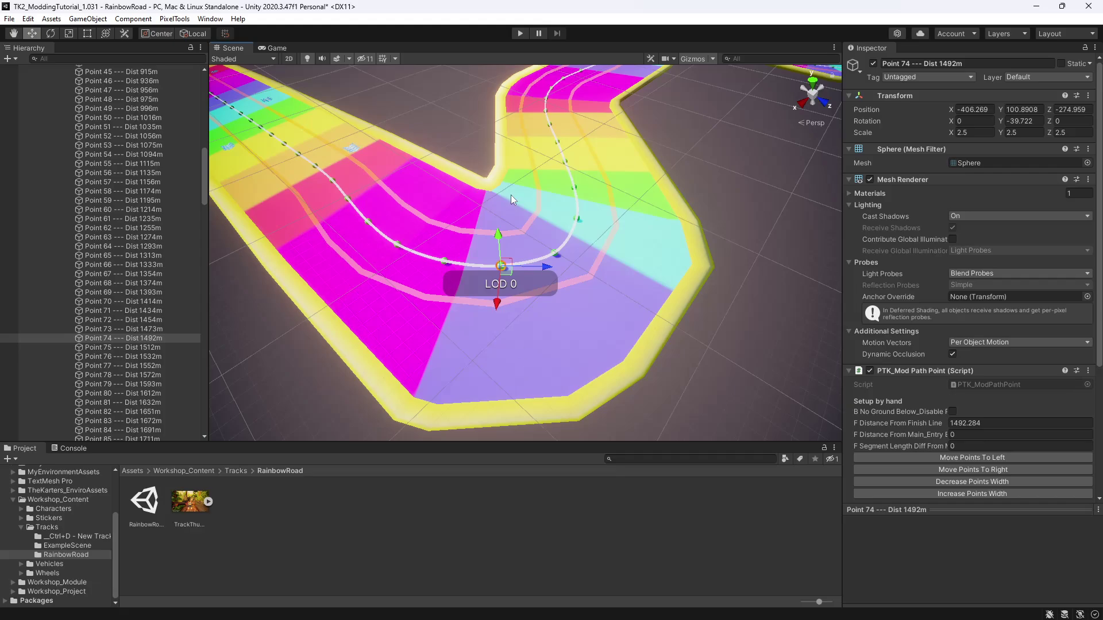
{"action": "middle_click_drag", "start_coordinate": [498, 312], "coordinate": [518, 329]}
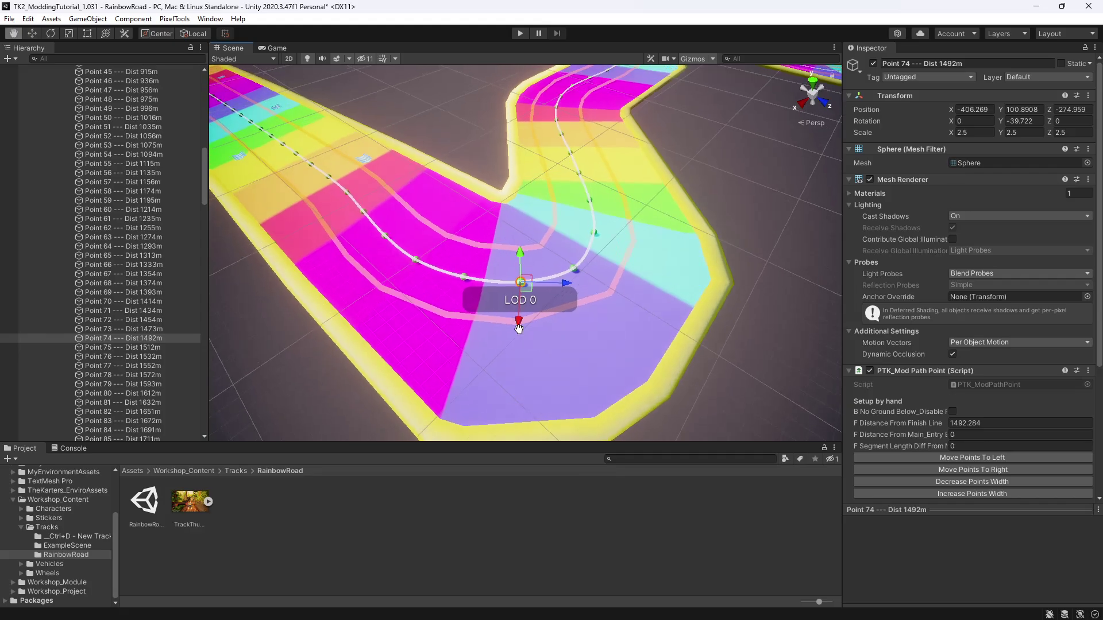
{"action": "middle_click_drag", "start_coordinate": [598, 321], "coordinate": [556, 341]}
Bring the scene view to Point 75 --- Dist 1512m and align ItemBoxPack&Seperator (1) with that view.
{"action": "left_click", "coordinate": [162, 349]}
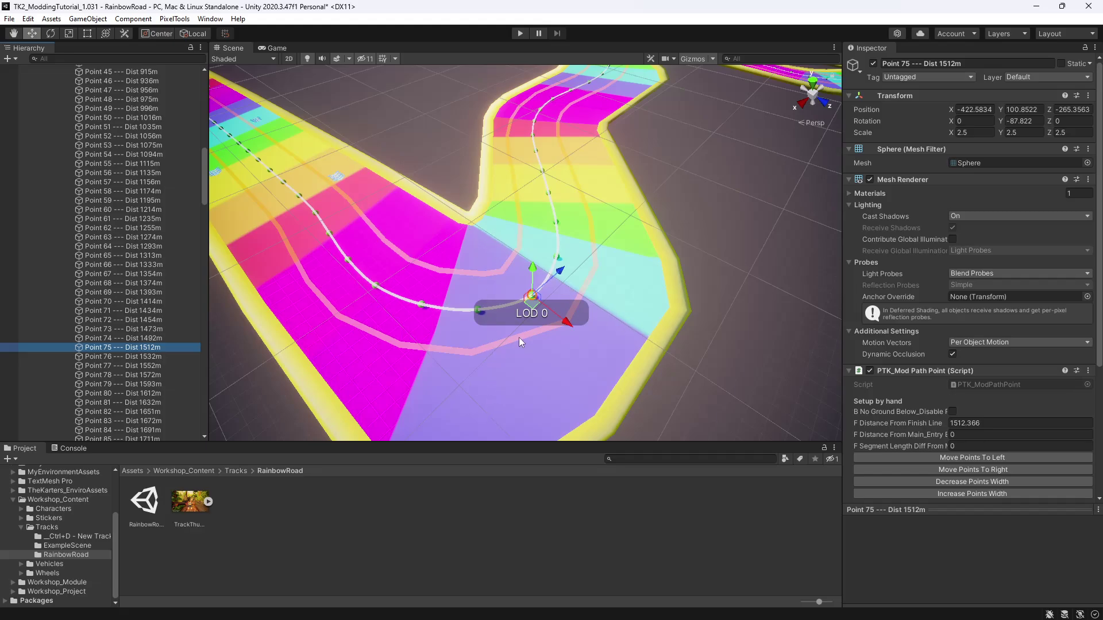
{"action": "left_click", "coordinate": [153, 340]}
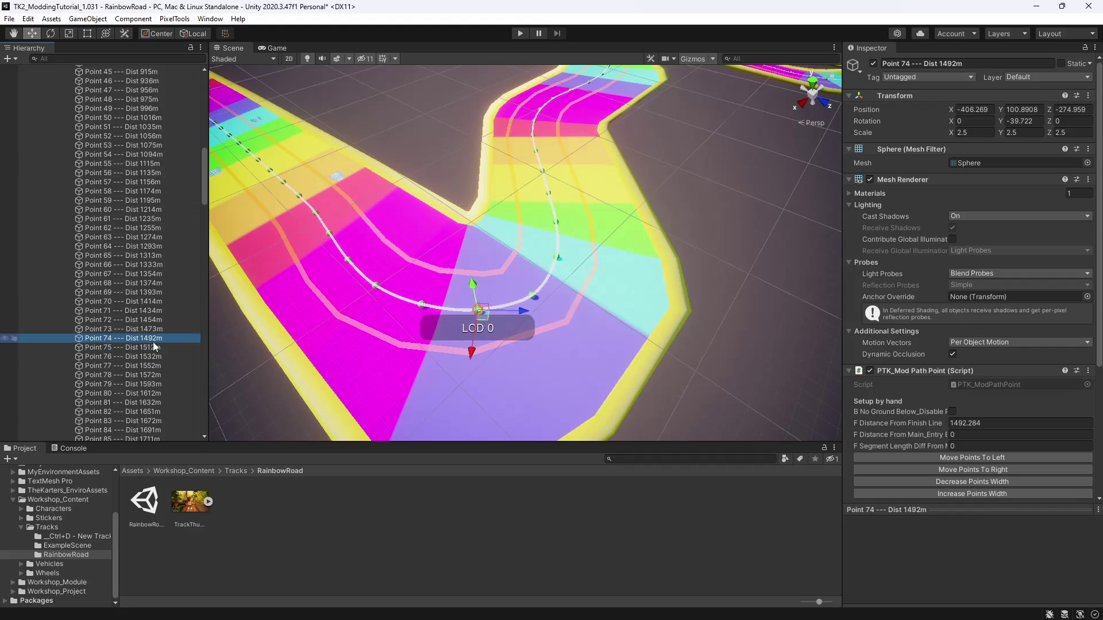
{"action": "left_click", "coordinate": [154, 347]}
{"action": "key", "text": "f"}
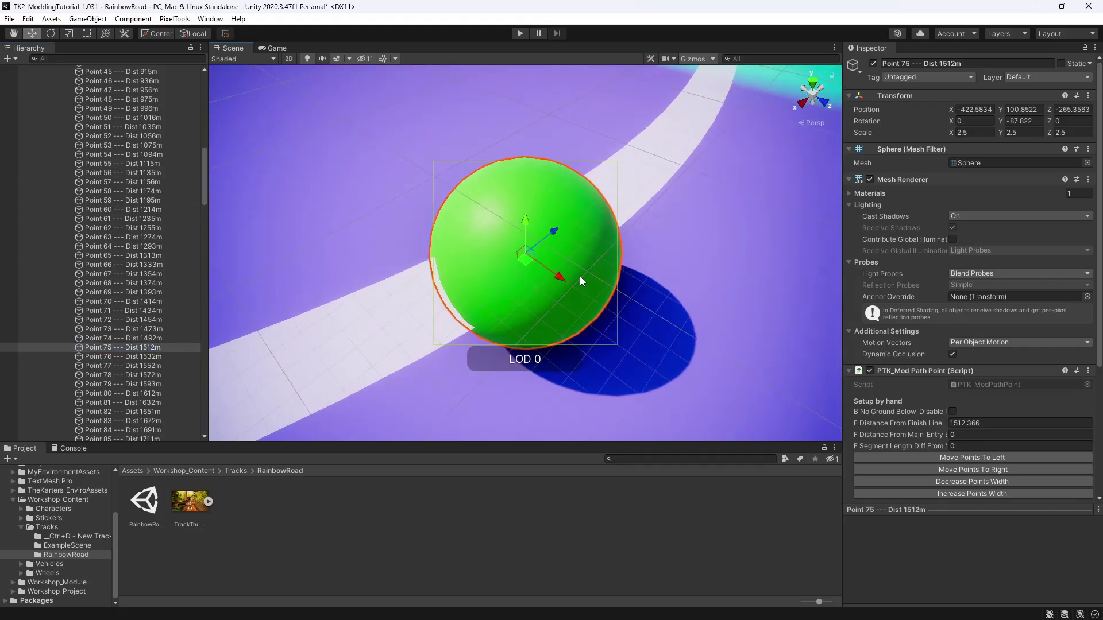
{"action": "scroll", "coordinate": [580, 282], "scroll_direction": "up", "scroll_amount": 5}
{"action": "right_click_drag", "start_coordinate": [580, 281], "coordinate": [697, 121]}
{"action": "left_click_drag", "start_coordinate": [205, 159], "coordinate": [205, 80]}
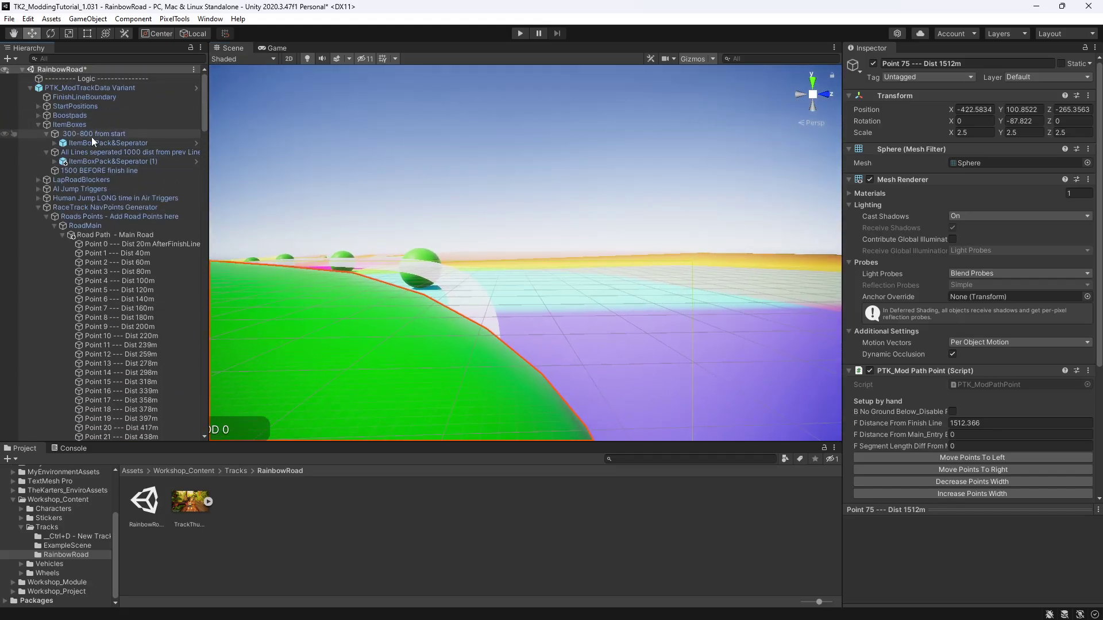
{"action": "left_click", "coordinate": [102, 162]}
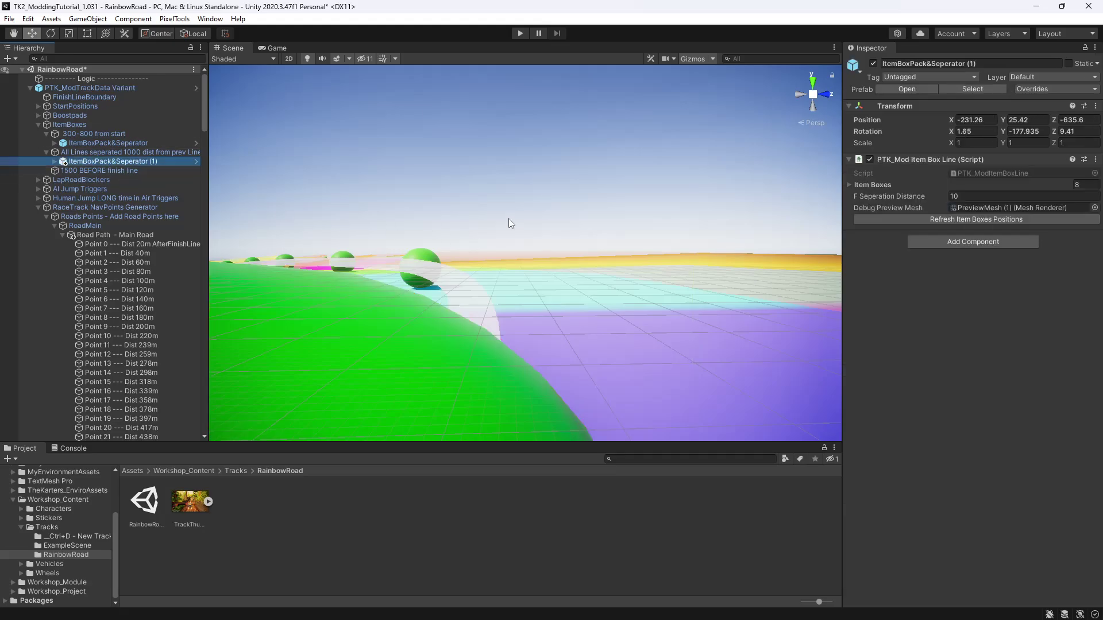
{"action": "key", "text": "f"}
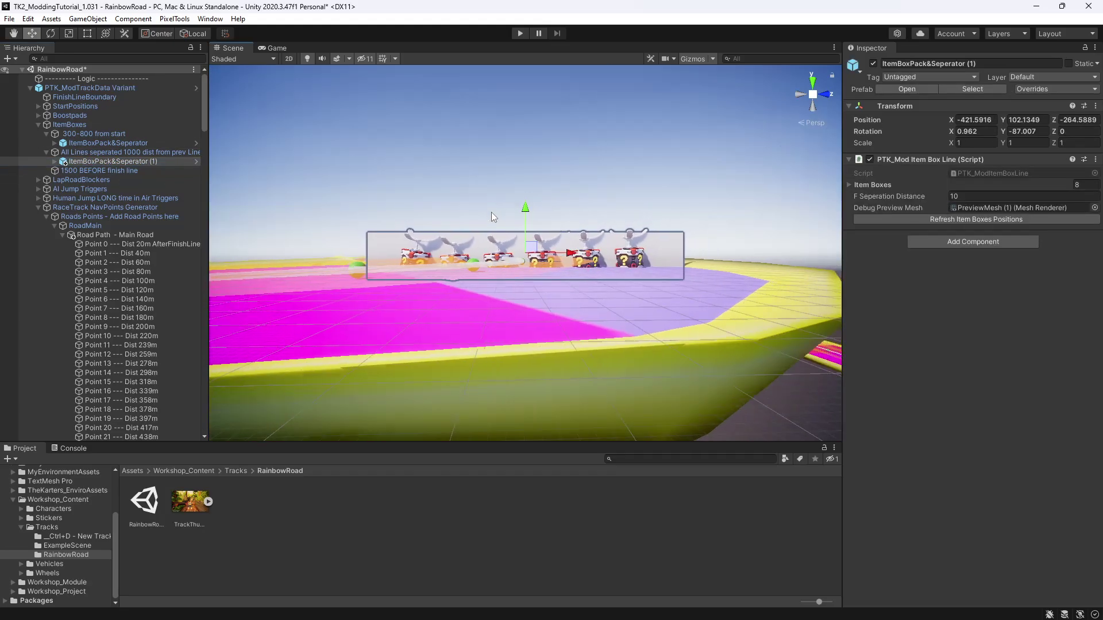
{"action": "mouse_move", "coordinate": [491, 212]}
{"action": "right_mouse_down"}
{"action": "mouse_move", "coordinate": [522, 357]}
{"action": "mouse_move", "coordinate": [528, 244]}
{"action": "mouse_move", "coordinate": [502, 213]}
{"action": "right_mouse_up"}
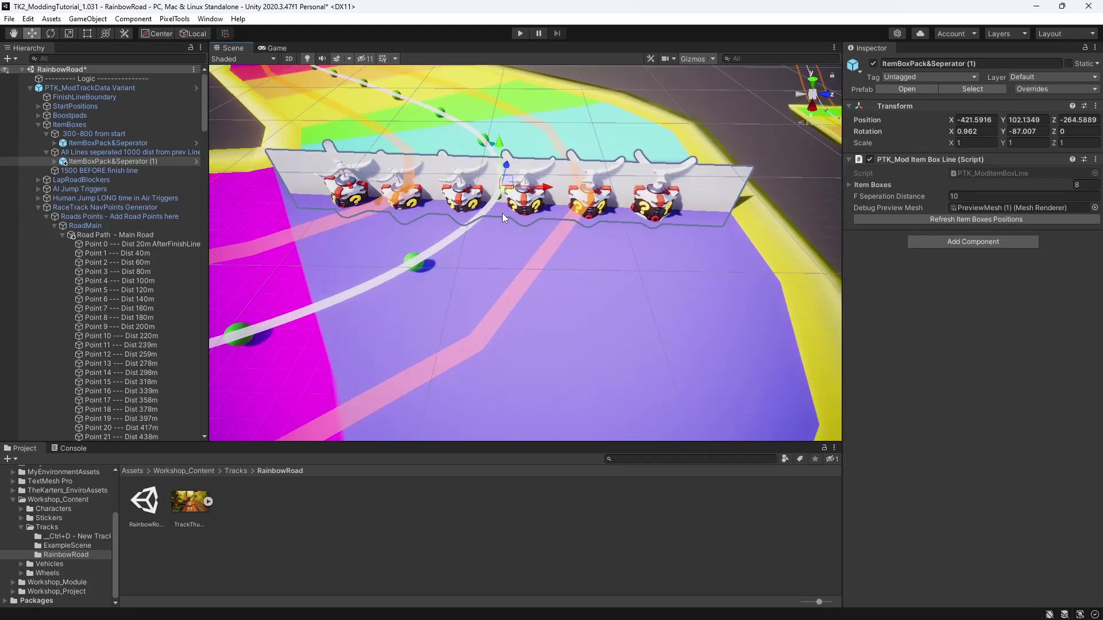
Move the item box pack over the road just past Point 75, to about X -432, Y 104, Z -266.5.
{"action": "left_click_drag", "start_coordinate": [499, 147], "coordinate": [498, 136]}
{"action": "right_click_drag", "start_coordinate": [499, 138], "coordinate": [488, 198]}
{"action": "left_click_drag", "start_coordinate": [509, 211], "coordinate": [549, 208]}
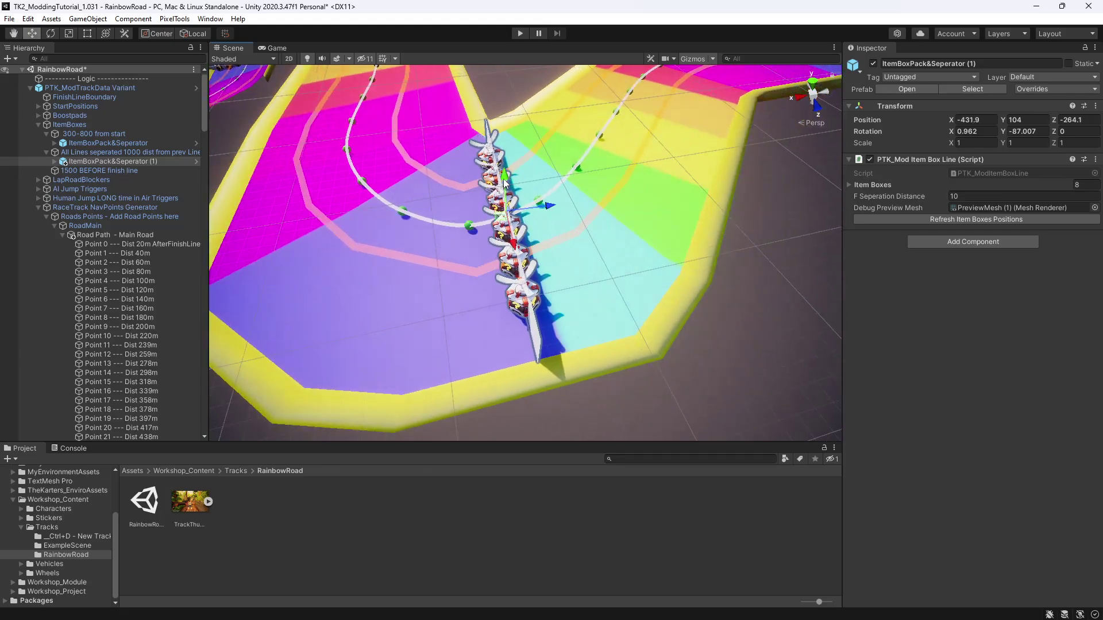
{"action": "left_click_drag", "start_coordinate": [514, 245], "coordinate": [512, 232]}
{"action": "right_click_drag", "start_coordinate": [512, 232], "coordinate": [543, 231]}
{"action": "middle_click_drag", "start_coordinate": [543, 231], "coordinate": [558, 225]}
{"action": "right_click_drag", "start_coordinate": [558, 226], "coordinate": [574, 250]}
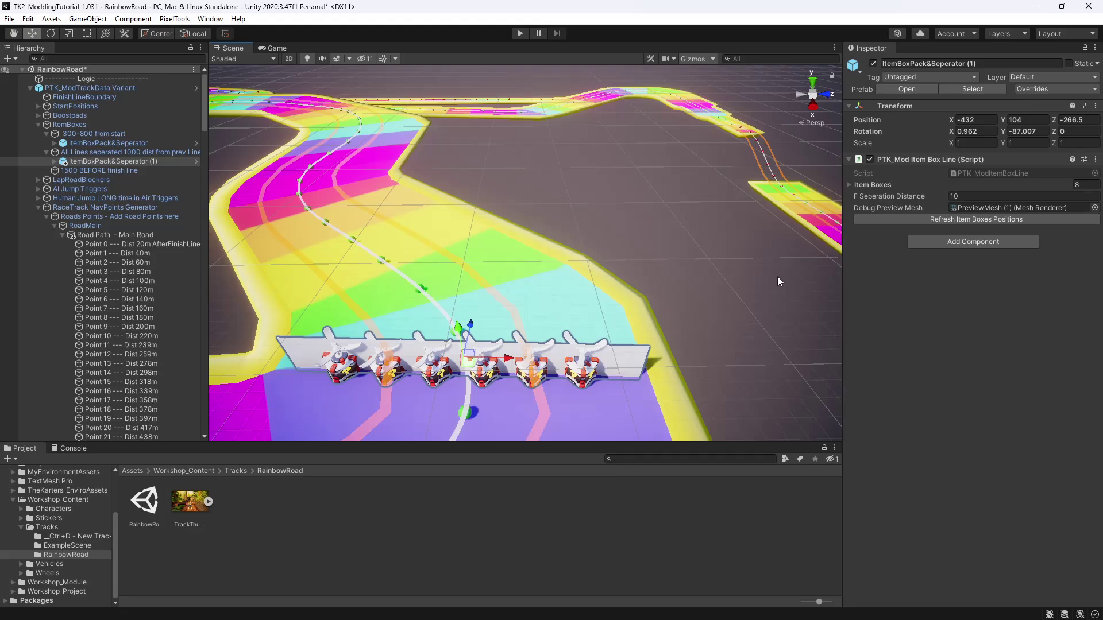
Set the item box pack's rotation to X 0 and Y -90.
{"action": "left_click", "coordinate": [987, 129]}
{"action": "type", "text": "0"}
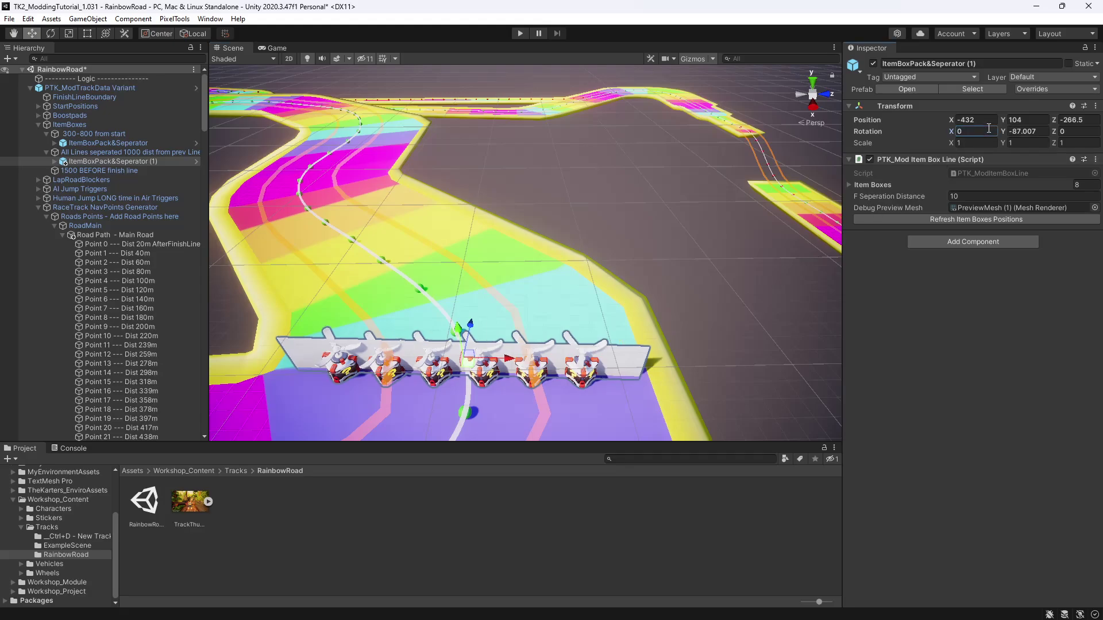
{"action": "left_click", "coordinate": [1020, 130]}
{"action": "type", "text": "-90"}
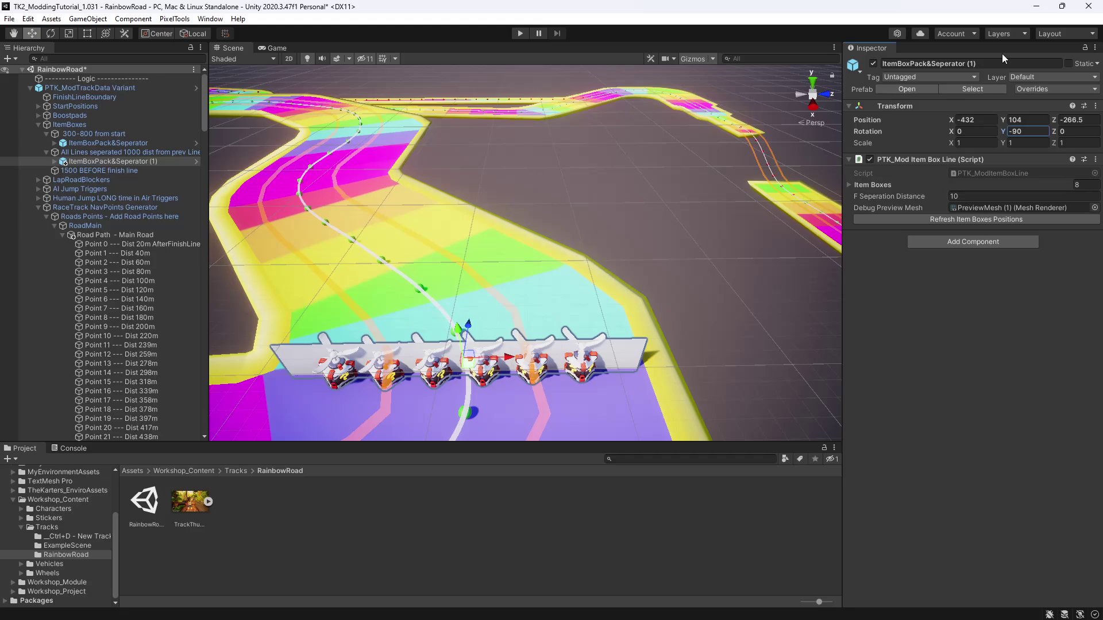
Fine-tune the pack to about X -435.3, Y 103.6 with a Y rotation of -91, and refresh its item box positions.
{"action": "left_click", "coordinate": [470, 324]}
{"action": "left_click_drag", "start_coordinate": [470, 325], "coordinate": [472, 352]}
{"action": "mouse_move", "coordinate": [1003, 132]}
{"action": "left_mouse_down"}
{"action": "mouse_move", "coordinate": [1017, 133]}
{"action": "mouse_move", "coordinate": [989, 137]}
{"action": "left_mouse_up"}
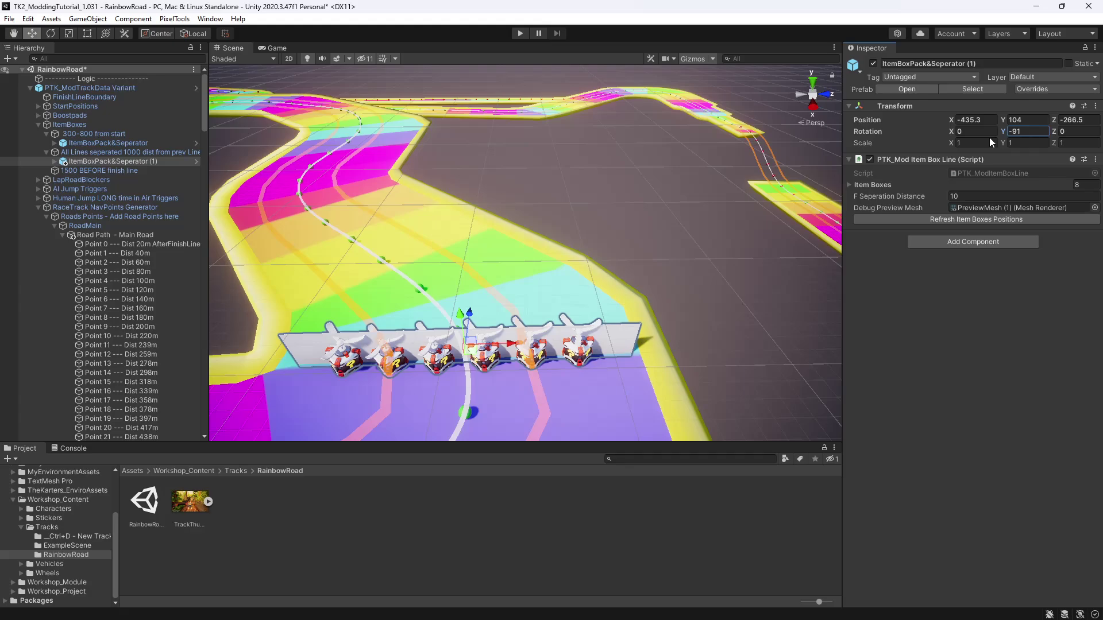
{"action": "key", "text": "f"}
{"action": "left_click_drag", "start_coordinate": [504, 213], "coordinate": [504, 214]}
{"action": "left_click", "coordinate": [1000, 217]}
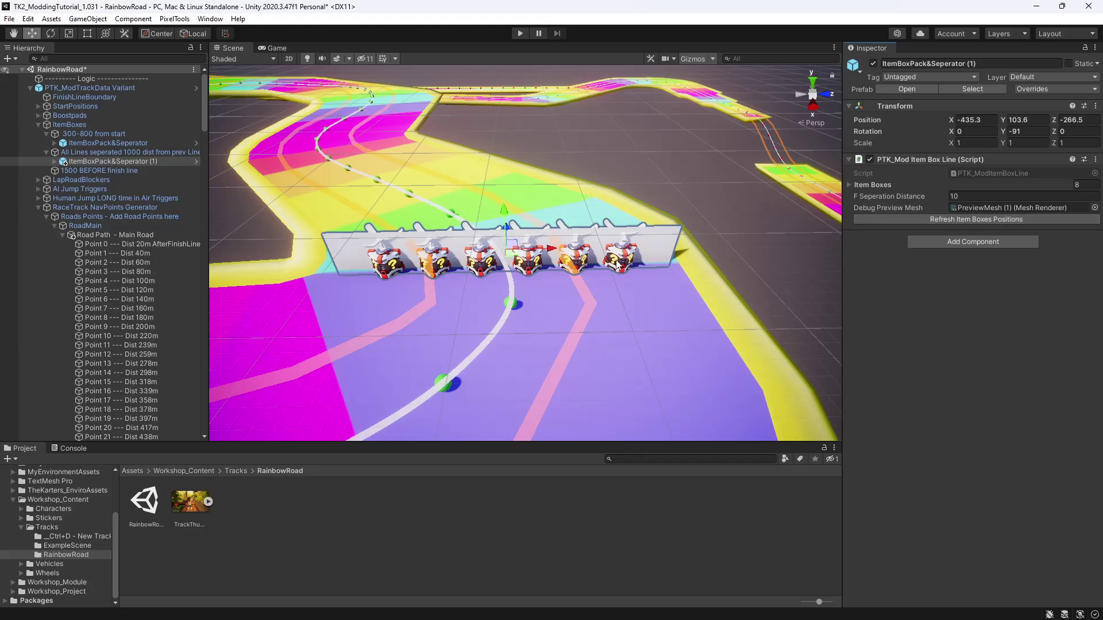
Enable the seventh Mod_ItemBoxPrefab in ItemBoxPack&Seperator (1) and refresh the pack's item box positions.
{"action": "left_click", "coordinate": [55, 161]}
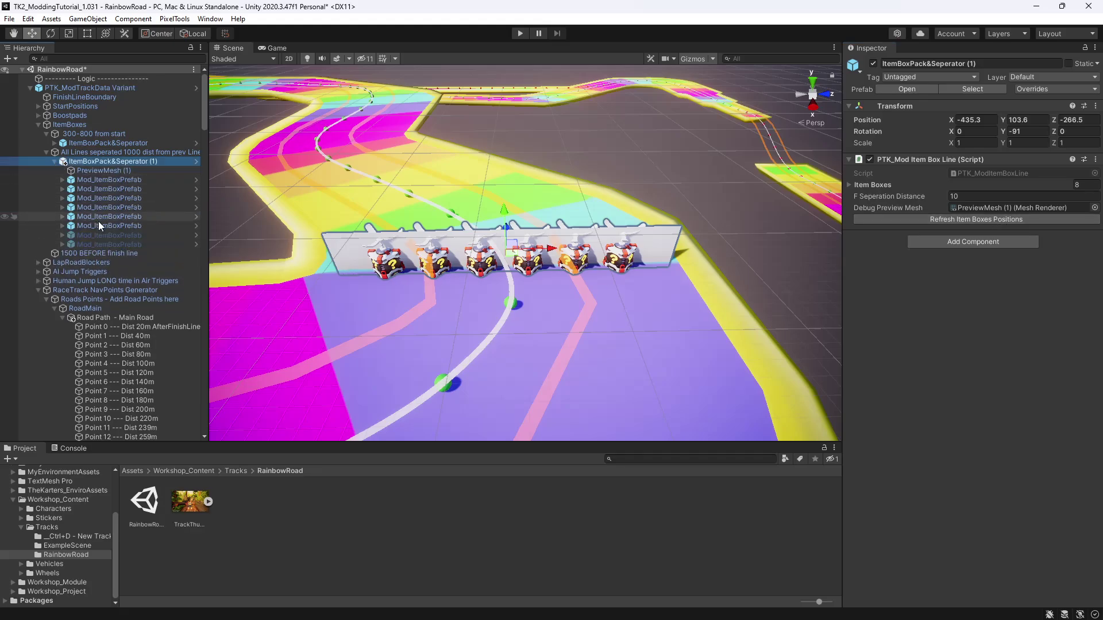
{"action": "left_click", "coordinate": [105, 233]}
{"action": "left_click", "coordinate": [873, 63]}
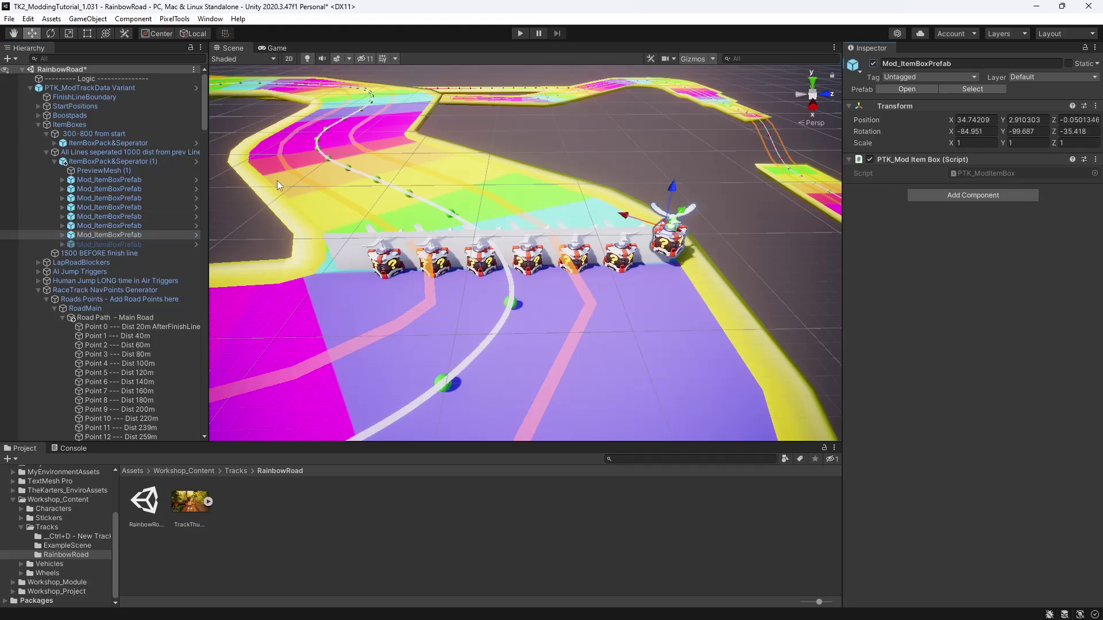
{"action": "left_click", "coordinate": [97, 154]}
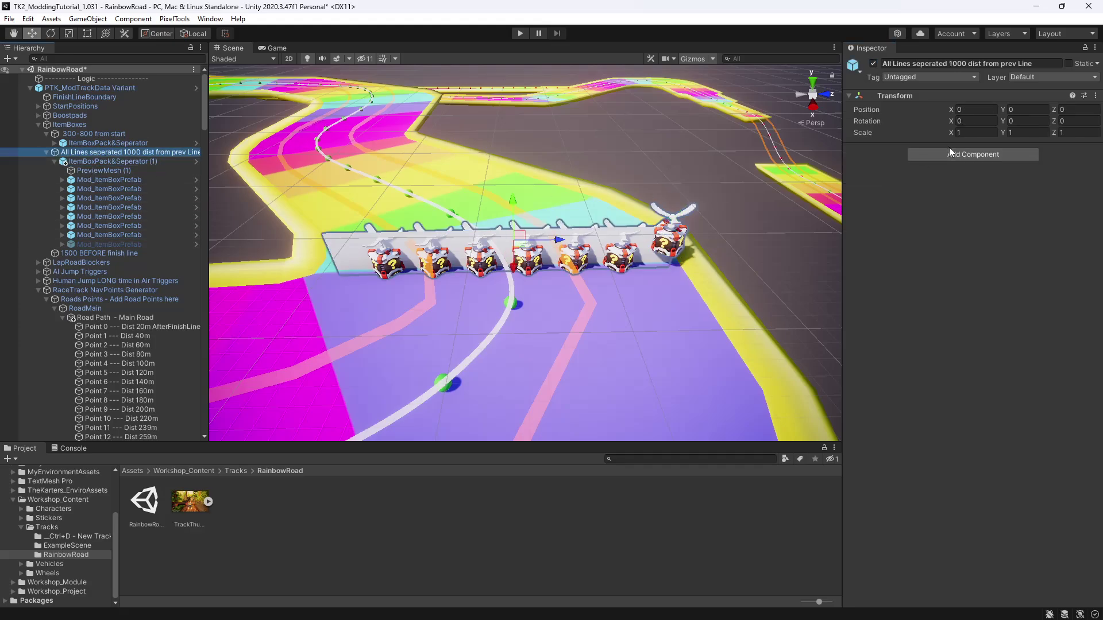
{"action": "left_click", "coordinate": [108, 162]}
{"action": "left_click", "coordinate": [1015, 221]}
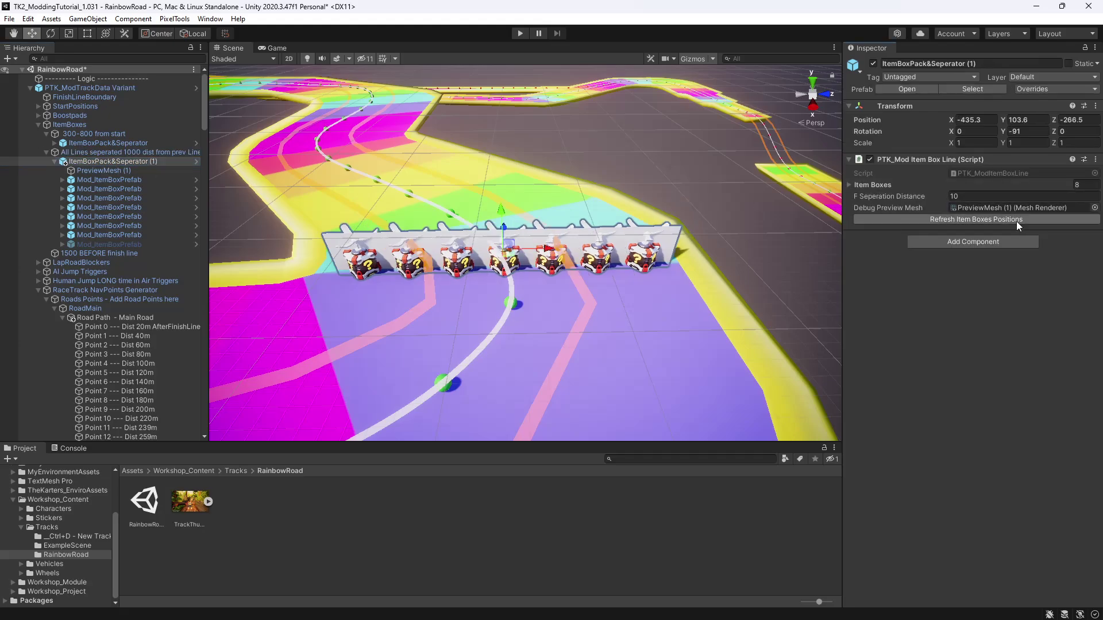
Set the pack's F Seperation Distance to 12, refresh its item box positions, and collapse the pack in the hierarchy.
{"action": "left_click", "coordinate": [1000, 196]}
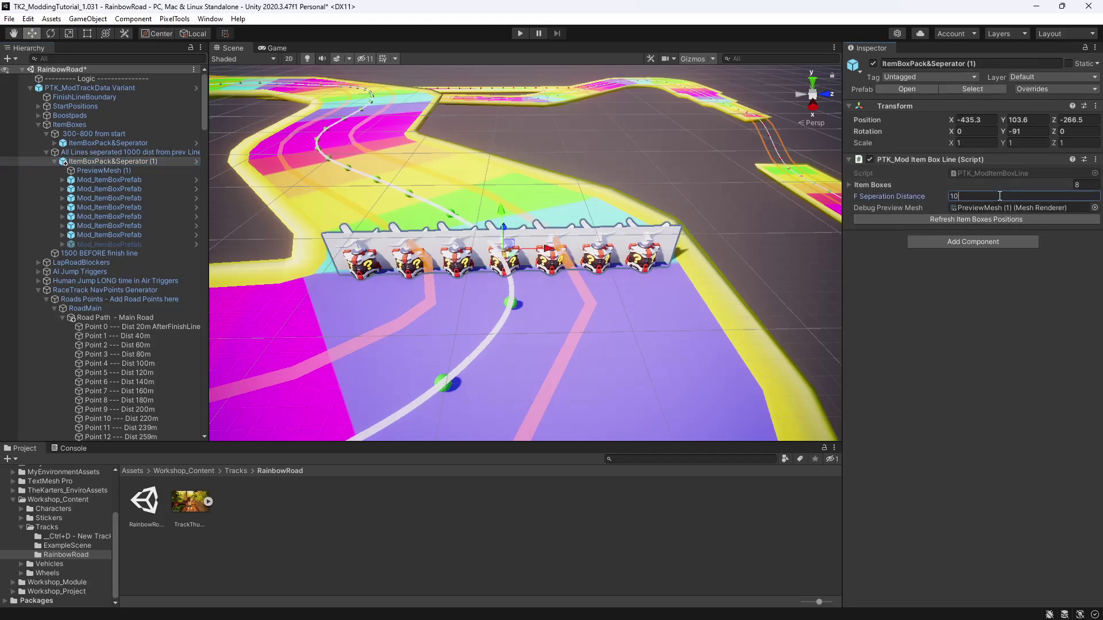
{"action": "key", "text": "BackSpace"}
{"action": "type", "text": "2"}
{"action": "left_click", "coordinate": [1010, 219]}
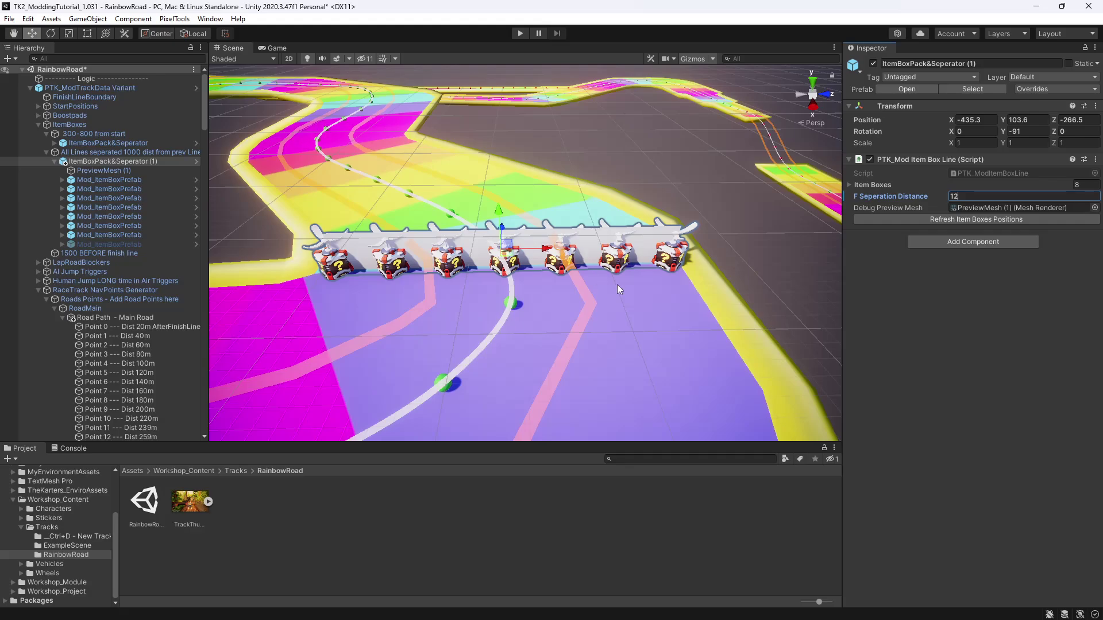
{"action": "left_click", "coordinate": [112, 154]}
{"action": "left_click", "coordinate": [55, 162]}
{"action": "left_click", "coordinate": [91, 161]}
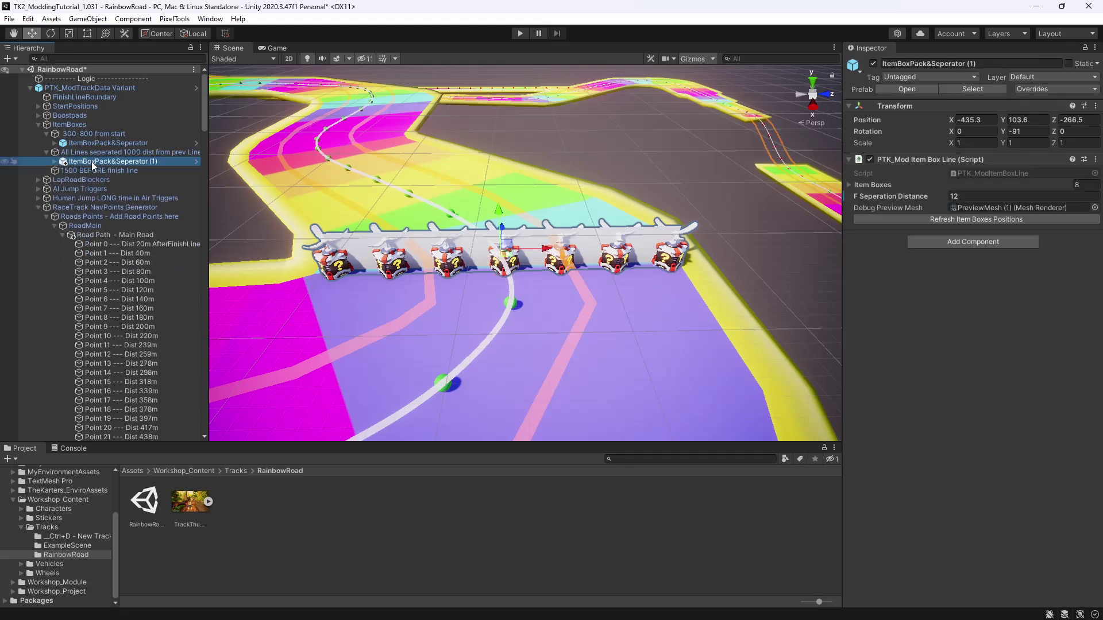
Duplicate ItemBoxPack&Seperator (1) within the "All Lines seperated 1000 dist from prev Line" group.
{"action": "left_click", "coordinate": [116, 141]}
{"action": "left_click", "coordinate": [121, 162]}
{"action": "scroll", "coordinate": [156, 309], "scroll_direction": "down", "scroll_amount": 15}
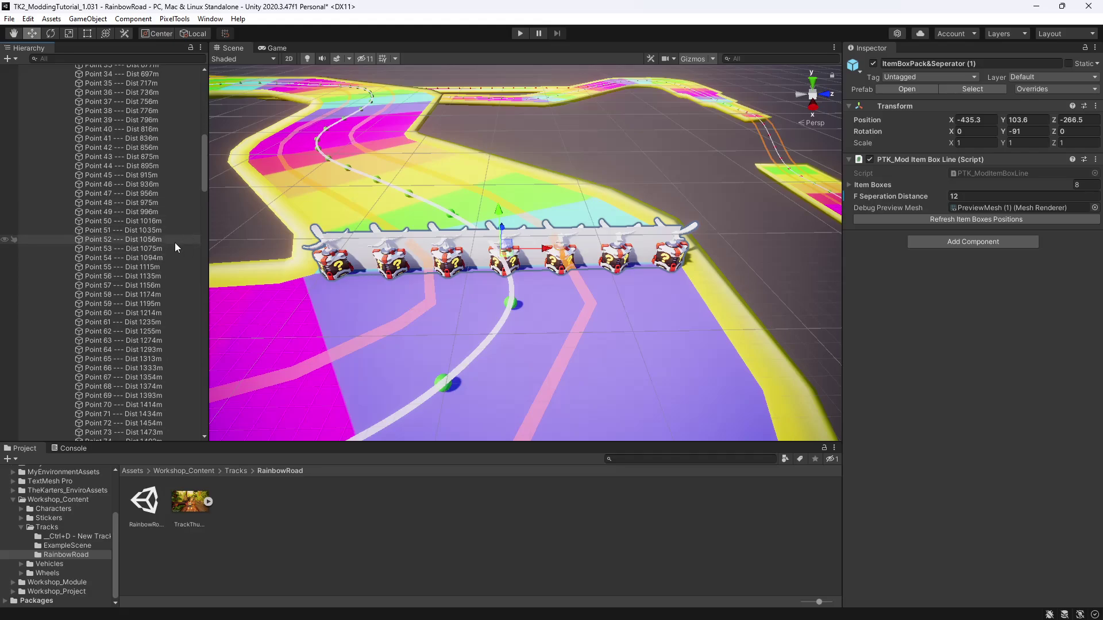
{"action": "scroll", "coordinate": [173, 243], "scroll_direction": "up", "scroll_amount": 15}
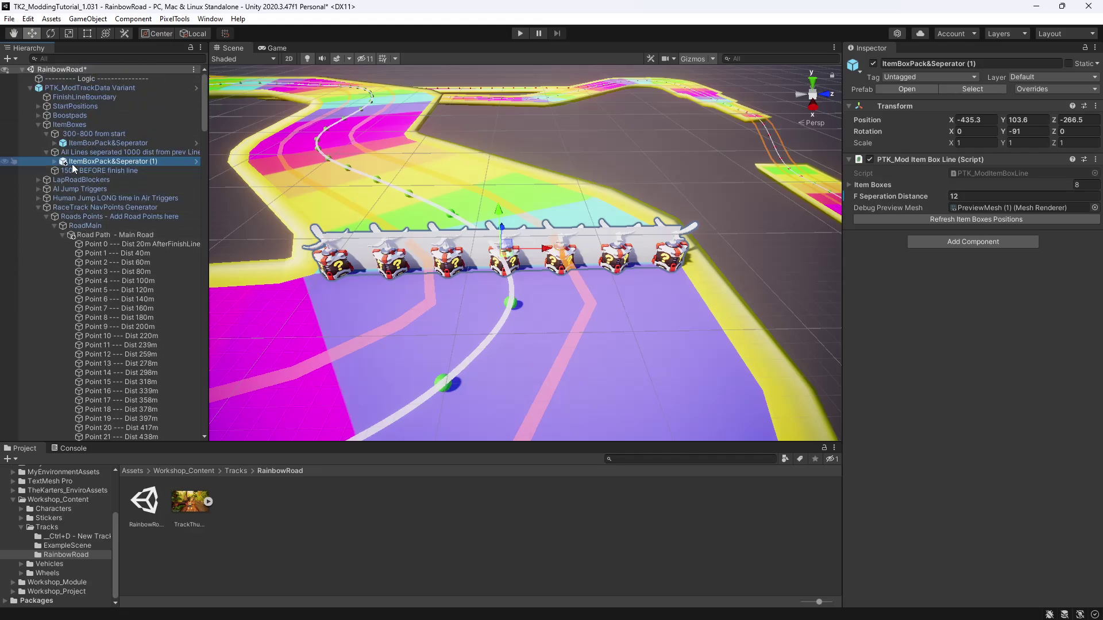
{"action": "left_click", "coordinate": [94, 153]}
{"action": "left_click", "coordinate": [100, 158]}
{"action": "key", "text": "ctrl+d"}
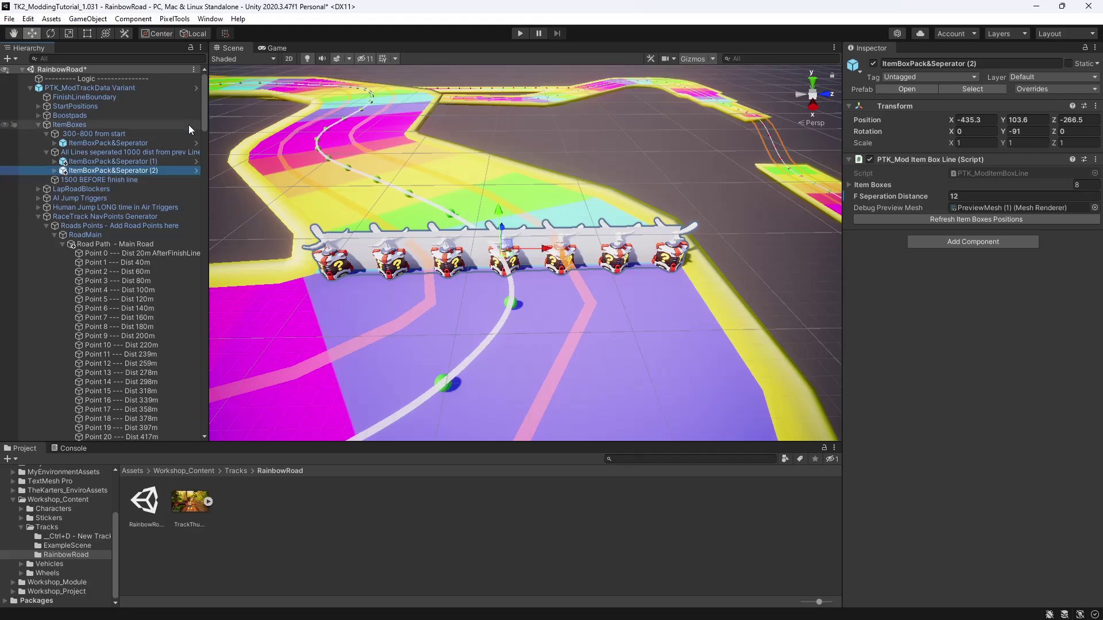
Locate Point 125 --- Dist 2507m in the main road path and examine the track around it.
{"action": "left_click_drag", "start_coordinate": [204, 107], "coordinate": [204, 239]}
{"action": "left_click", "coordinate": [163, 334]}
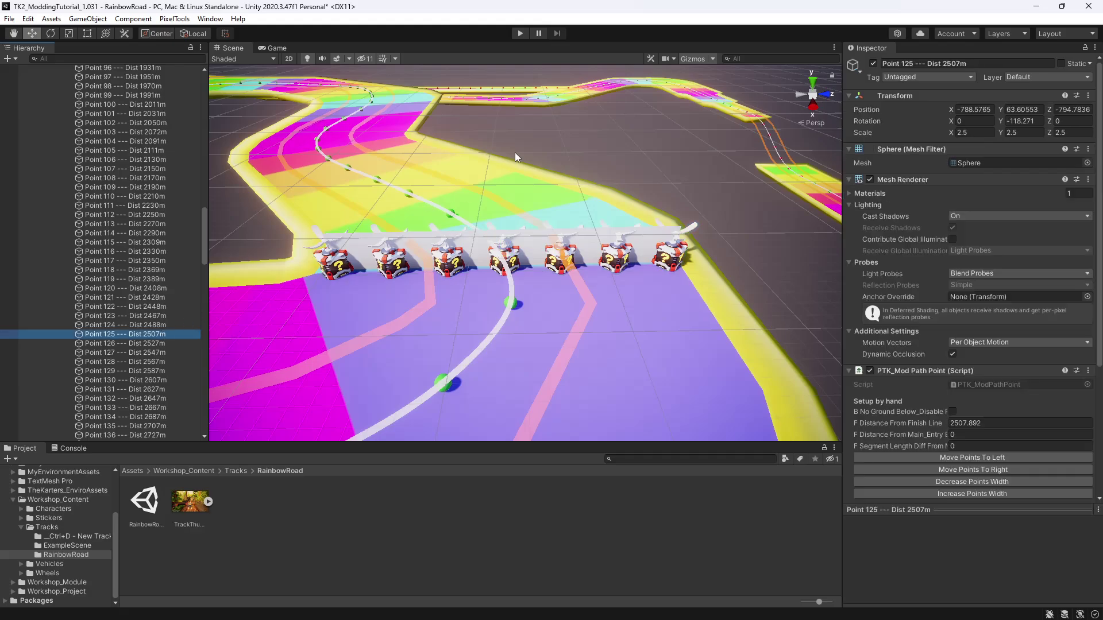
{"action": "key", "text": "f"}
{"action": "scroll", "coordinate": [467, 307], "scroll_direction": "down", "scroll_amount": 15}
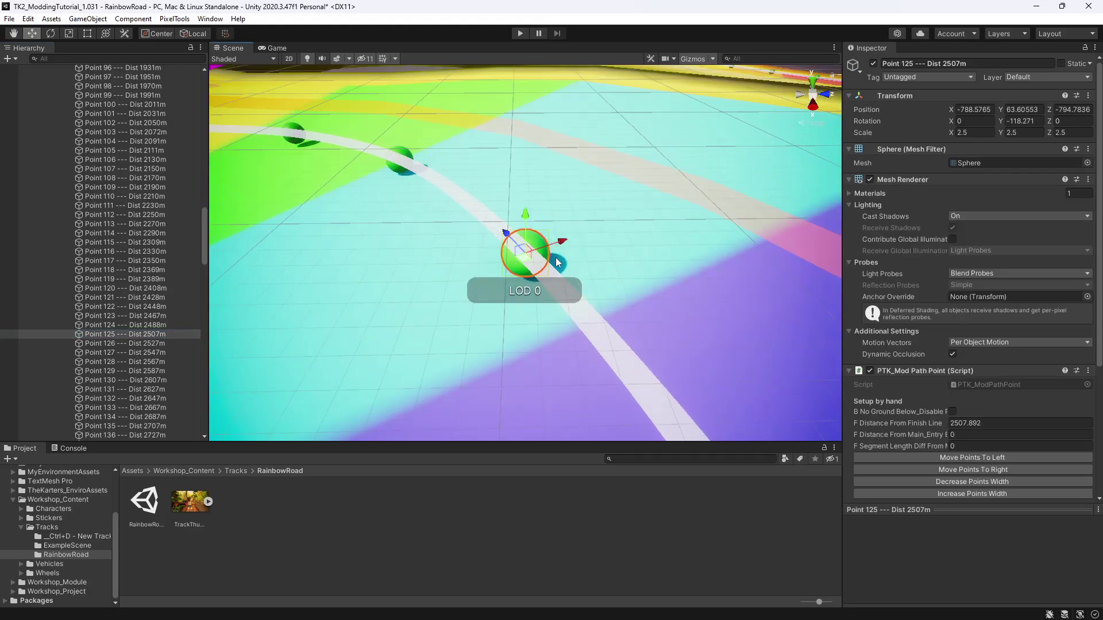
{"action": "right_click_drag", "start_coordinate": [556, 257], "coordinate": [498, 256]}
{"action": "scroll", "coordinate": [499, 256], "scroll_direction": "down", "scroll_amount": 5}
{"action": "scroll", "coordinate": [499, 256], "scroll_direction": "down", "scroll_amount": 10}
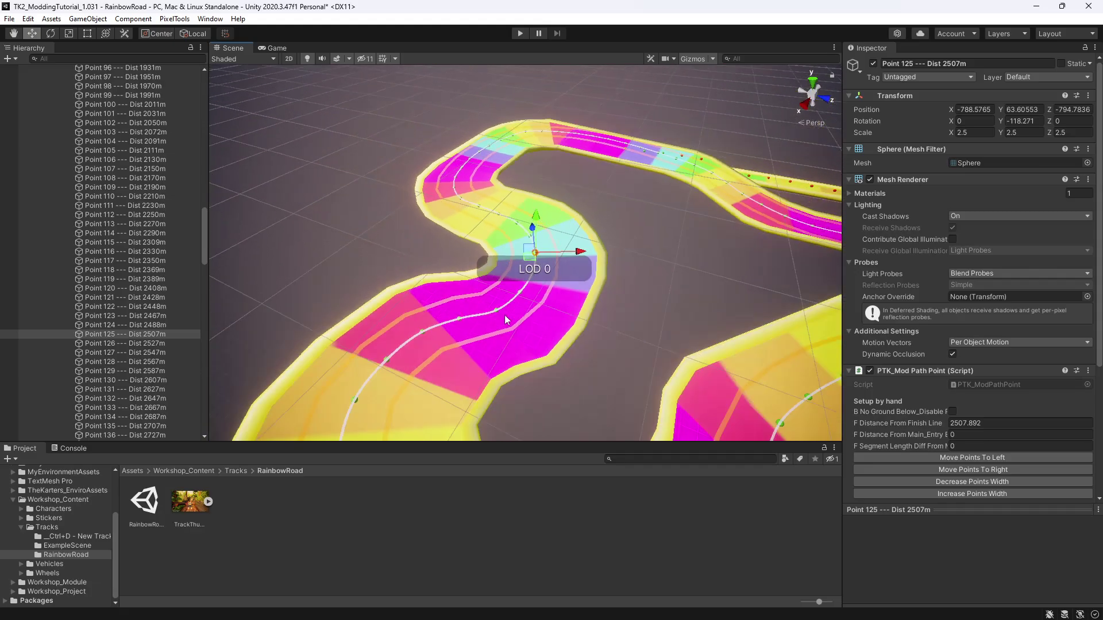
{"action": "scroll", "coordinate": [505, 315], "scroll_direction": "up", "scroll_amount": 5}
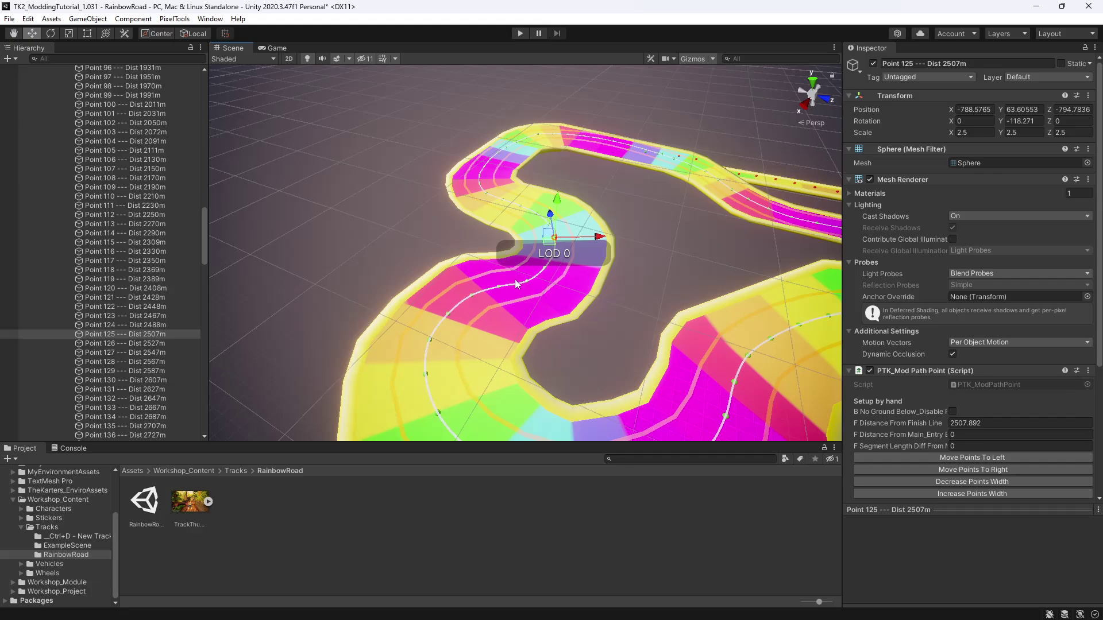
{"action": "scroll", "coordinate": [556, 262], "scroll_direction": "up", "scroll_amount": 4}
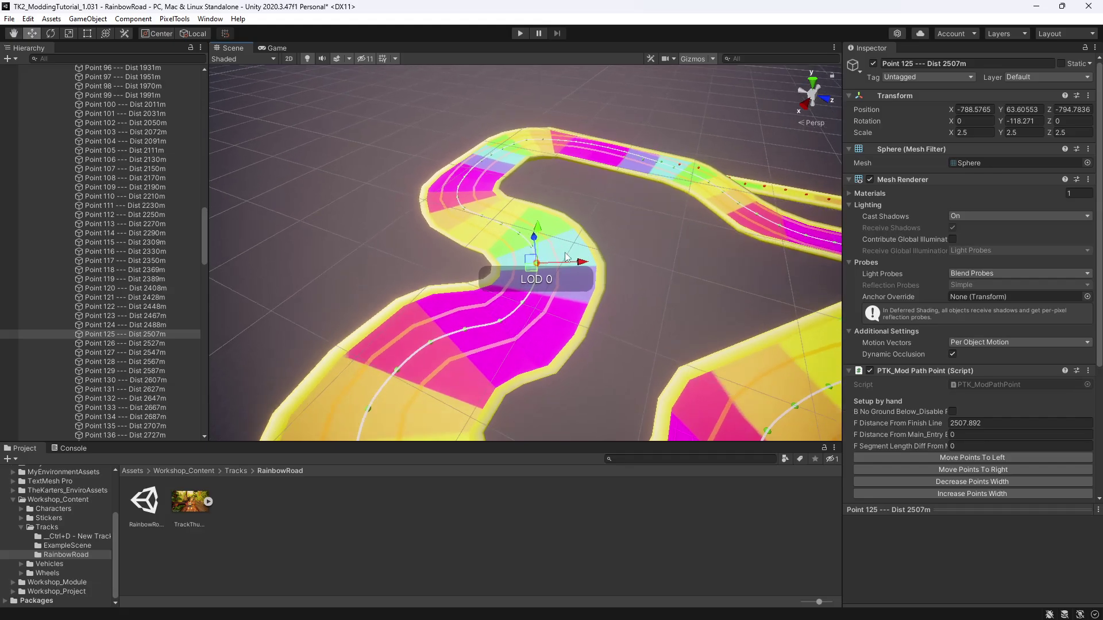
{"action": "scroll", "coordinate": [556, 262], "scroll_direction": "up", "scroll_amount": 4}
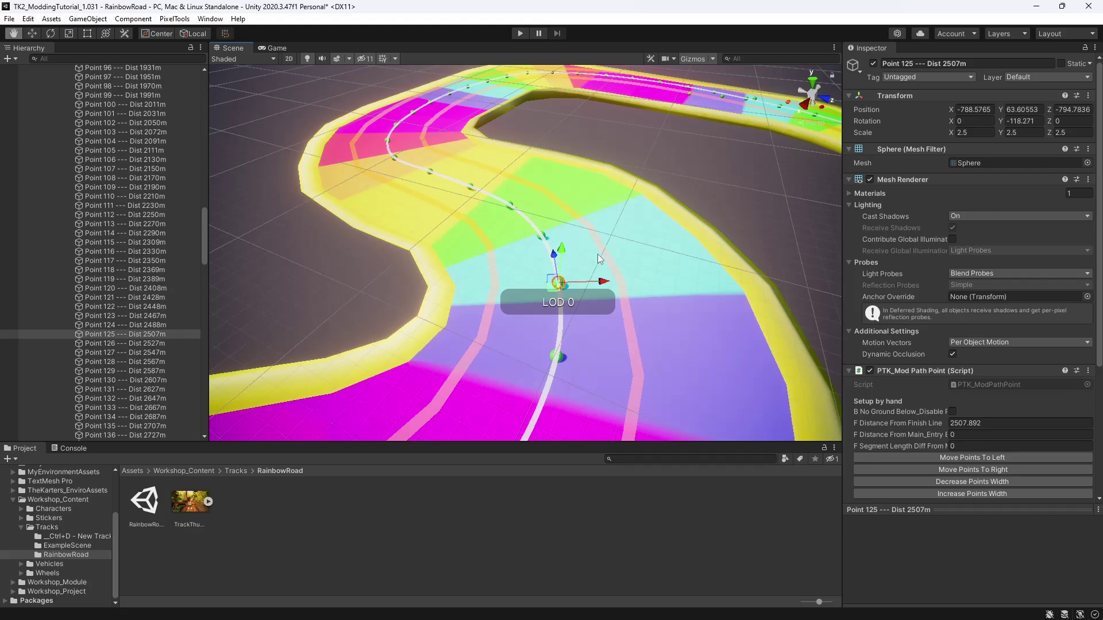
{"action": "scroll", "coordinate": [575, 249], "scroll_direction": "up", "scroll_amount": 2}
{"action": "scroll", "coordinate": [581, 246], "scroll_direction": "up", "scroll_amount": 2}
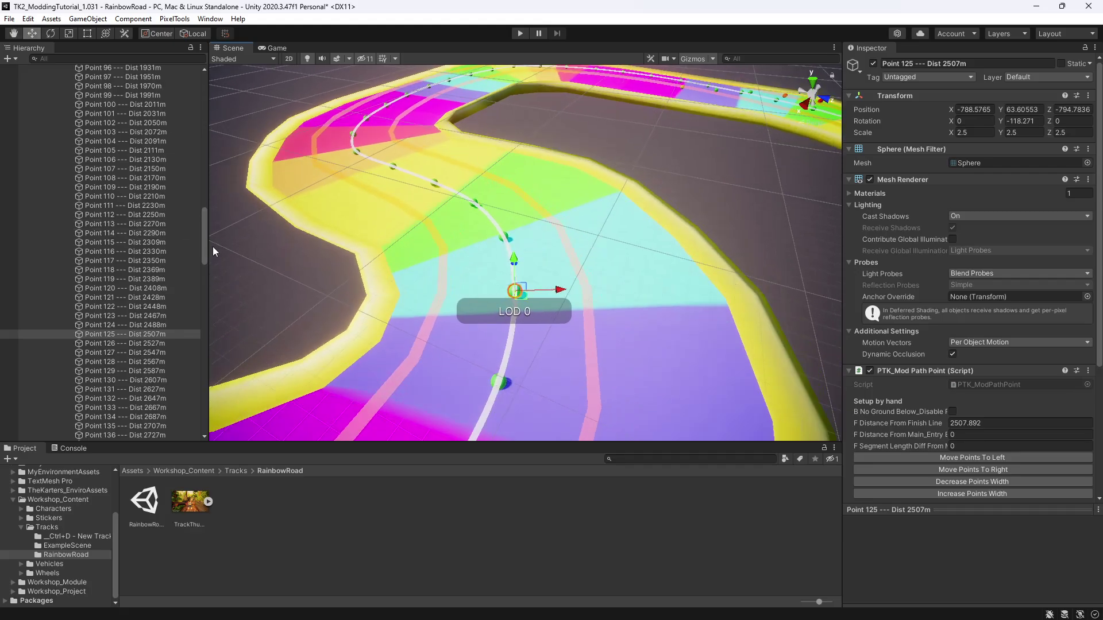
Frame Point 125 closely, facing along the road, and align ItemBoxPack&Seperator (2) with that view.
{"action": "key", "text": "f"}
{"action": "scroll", "coordinate": [565, 287], "scroll_direction": "up", "scroll_amount": 6}
{"action": "right_click_drag", "start_coordinate": [565, 287], "coordinate": [549, 147]}
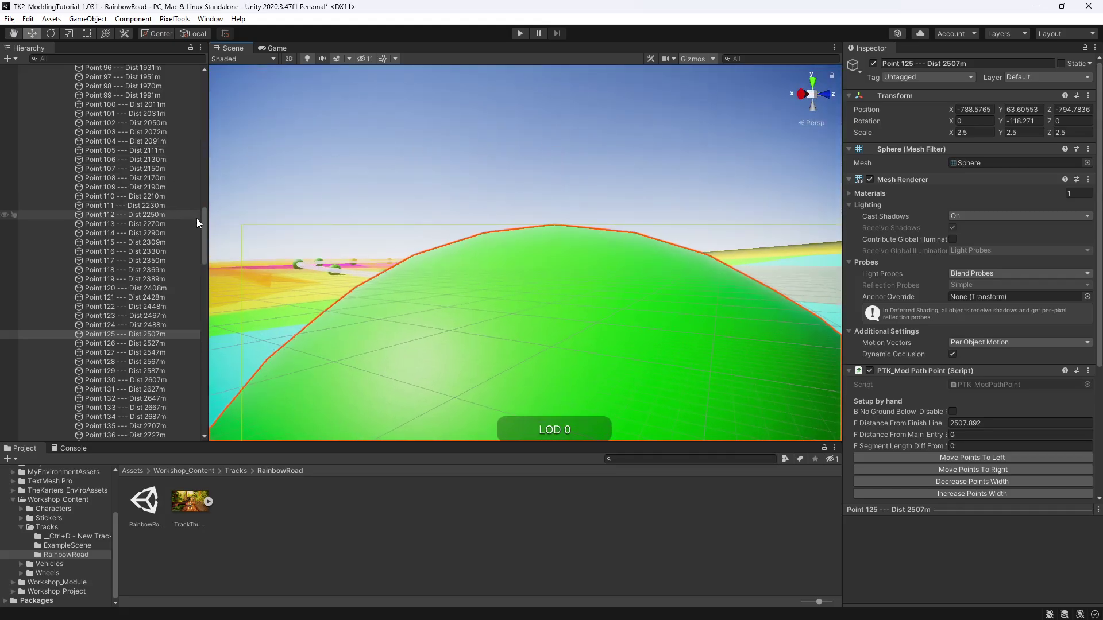
{"action": "left_click_drag", "start_coordinate": [204, 220], "coordinate": [206, 71]}
{"action": "left_click", "coordinate": [159, 170]}
{"action": "key", "text": "ctrl+shift+f"}
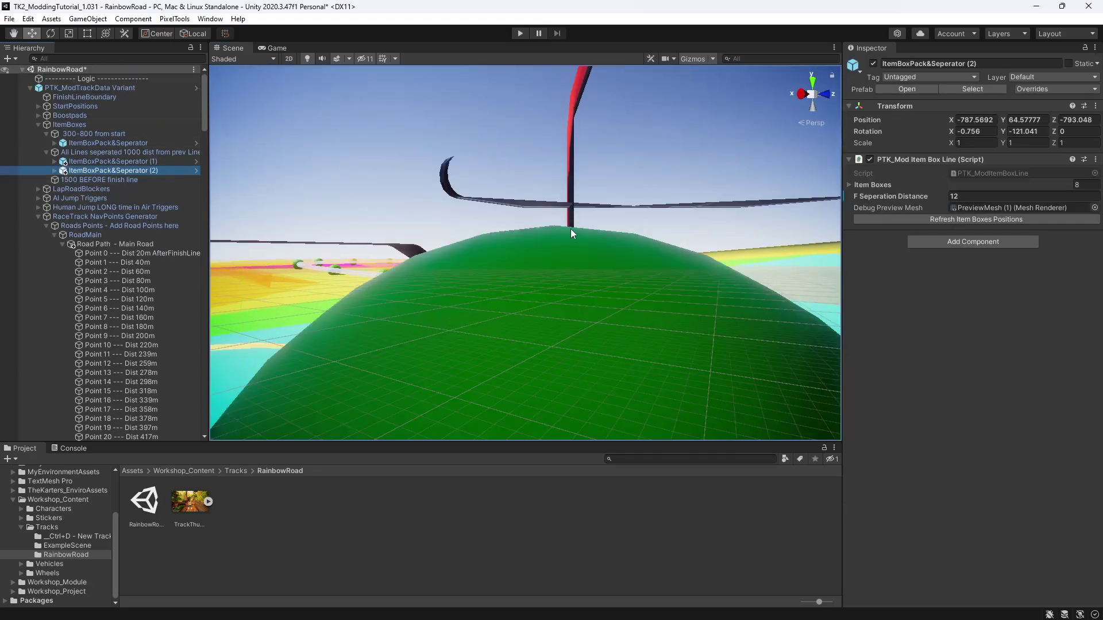
Fine-tune the pack to about X -791.4, Y 67.5, Z -786.6 with a Z rotation of about 3.66, and refresh its item box positions.
{"action": "key", "text": "f"}
{"action": "right_click_drag", "start_coordinate": [491, 192], "coordinate": [502, 291]}
{"action": "key", "text": "f"}
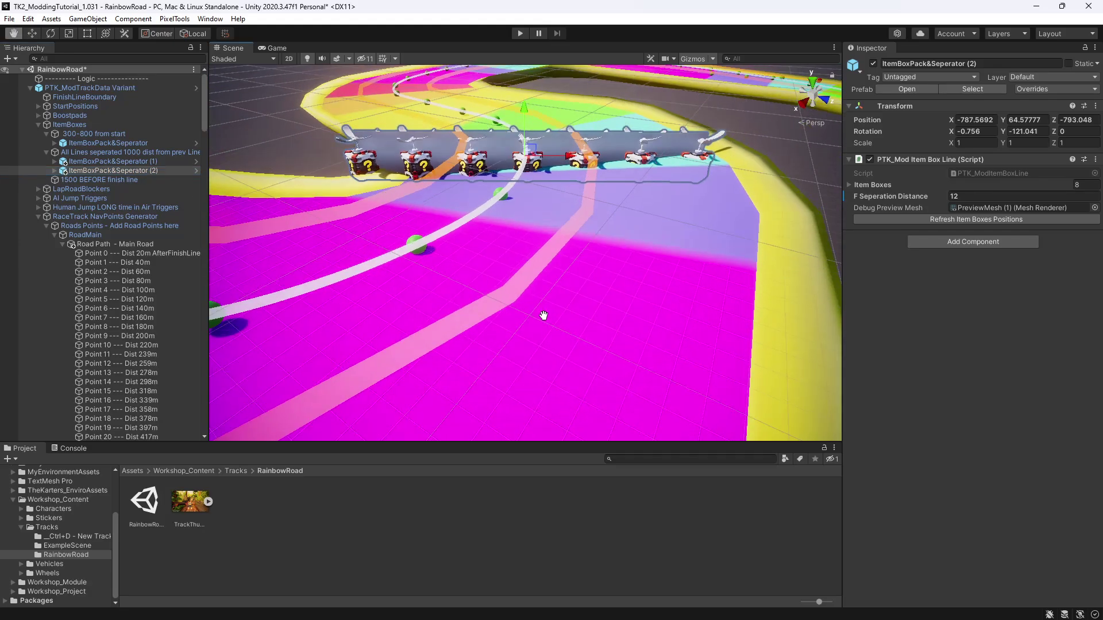
{"action": "key", "text": "ctrl+z"}
{"action": "left_click_drag", "start_coordinate": [587, 268], "coordinate": [660, 278]}
{"action": "left_click_drag", "start_coordinate": [585, 272], "coordinate": [542, 234]}
{"action": "left_click", "coordinate": [51, 34]}
{"action": "left_click", "coordinate": [32, 33]}
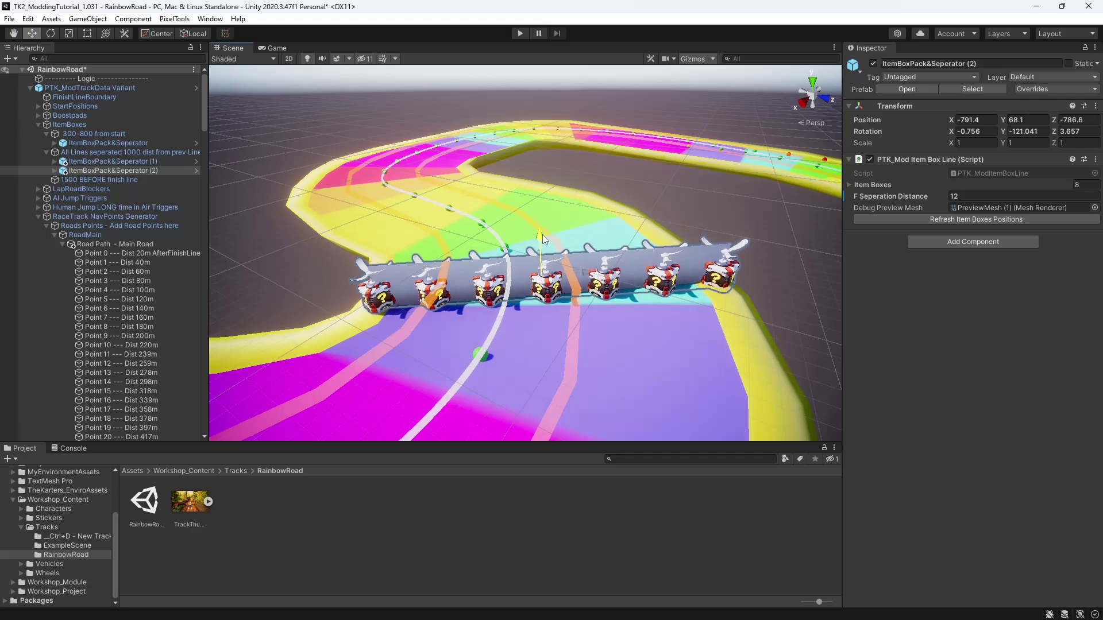
{"action": "left_click", "coordinate": [1015, 219]}
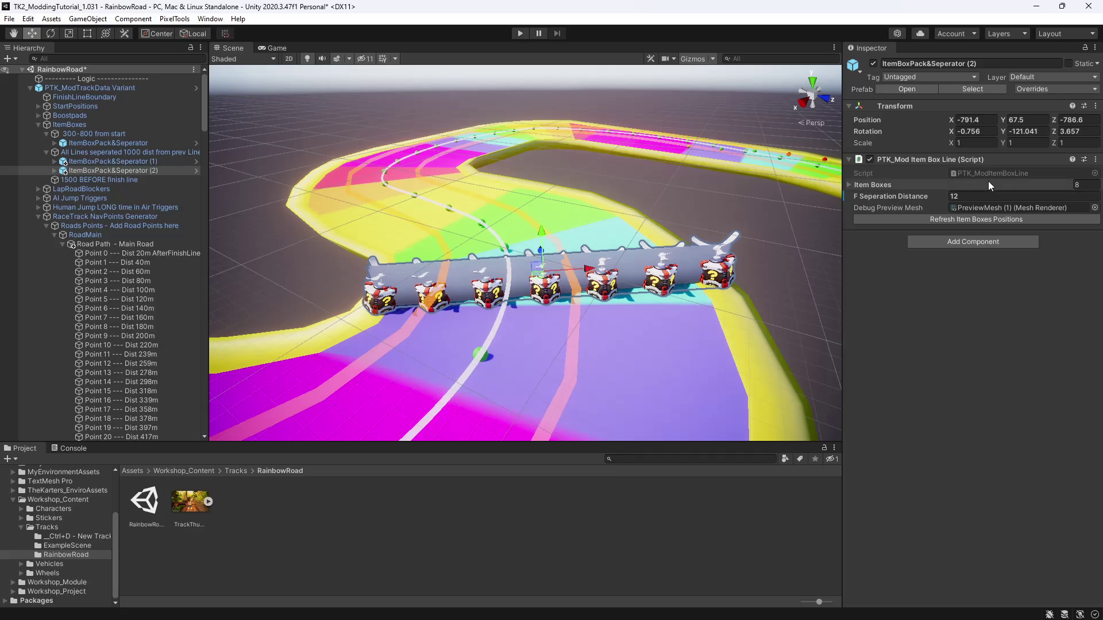
Set the F Seperation Distance of ItemBoxPack&Seperator (2) to 10 and refresh its item box positions.
{"action": "left_click", "coordinate": [1002, 196]}
{"action": "type", "text": "10"}
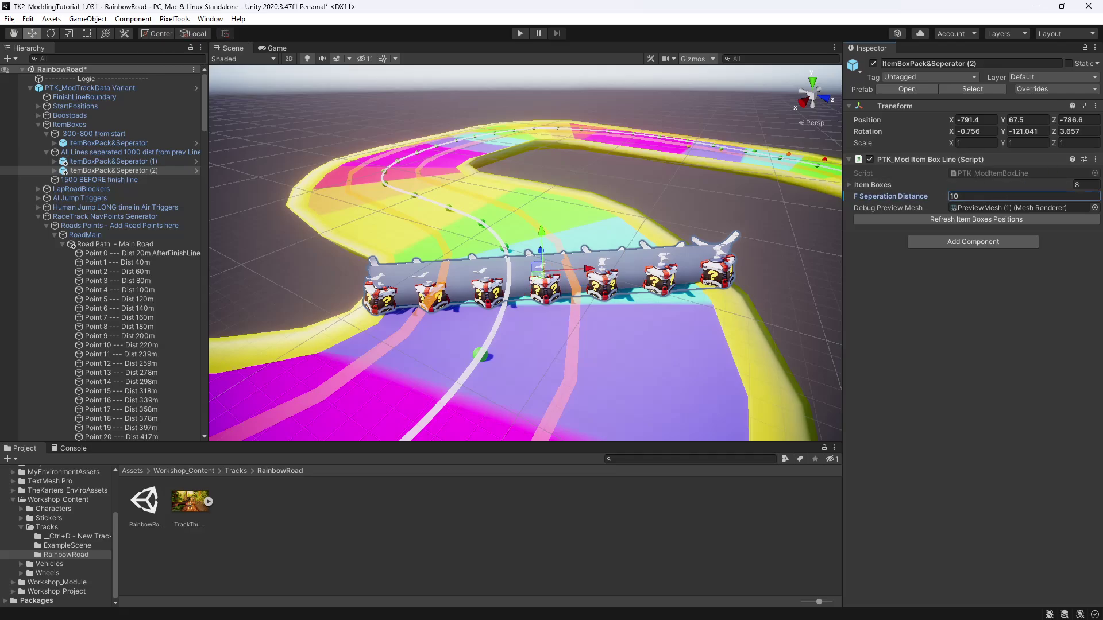
{"action": "left_click", "coordinate": [960, 219]}
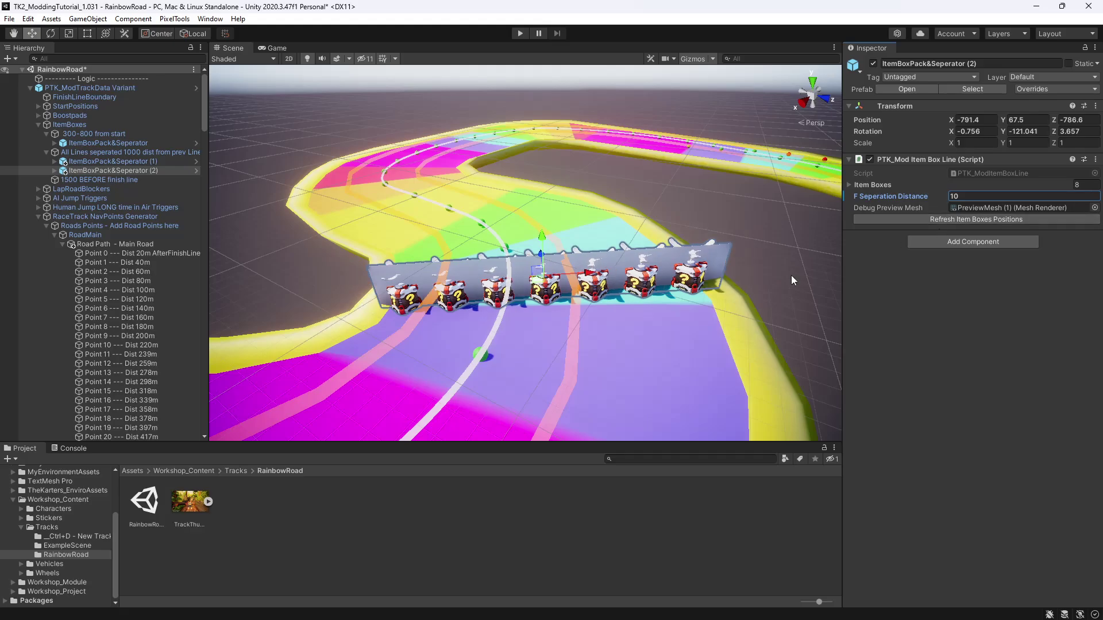
{"action": "middle_click_drag", "start_coordinate": [534, 295], "coordinate": [529, 336]}
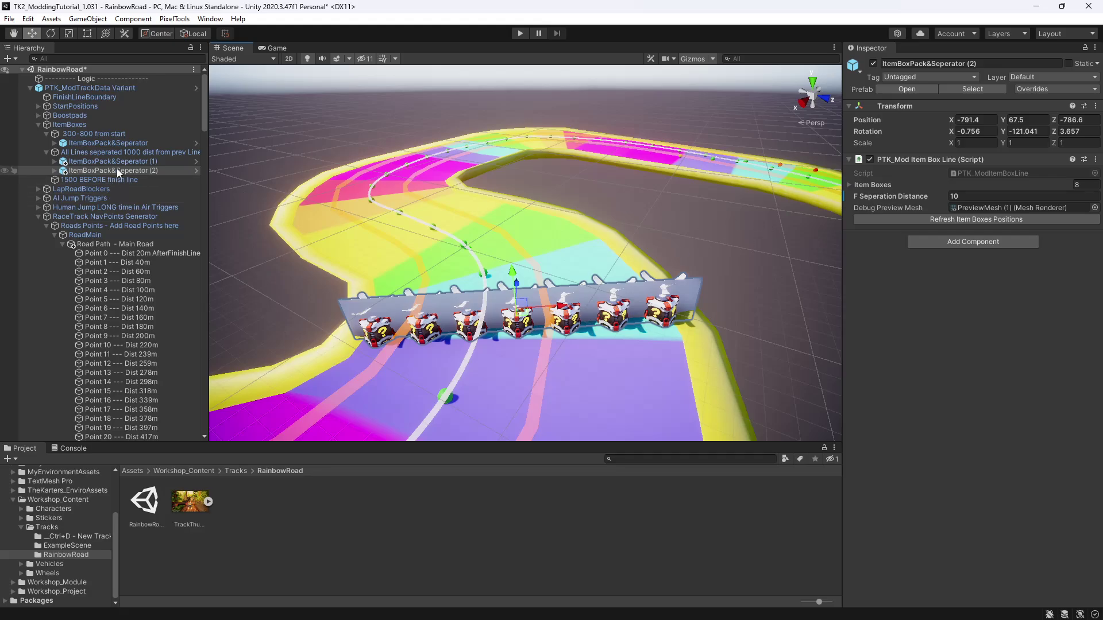
Save the RainbowRoad scene and duplicate ItemBoxPack&Seperator (2) within its group.
{"action": "left_click", "coordinate": [132, 163]}
{"action": "left_click", "coordinate": [138, 170]}
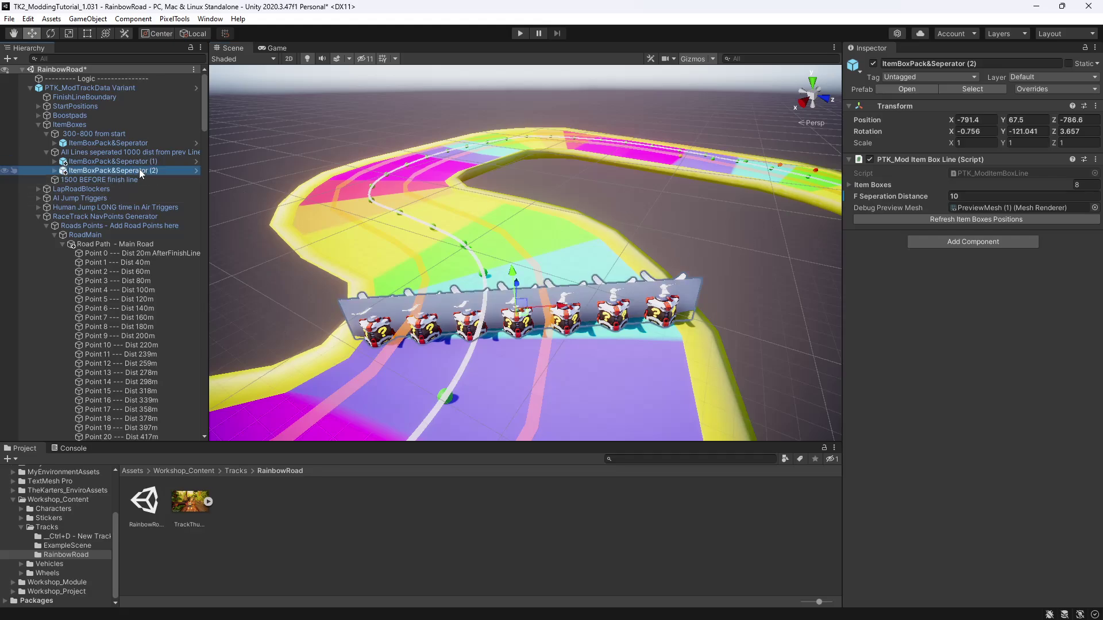
{"action": "key", "text": "ctrl+s"}
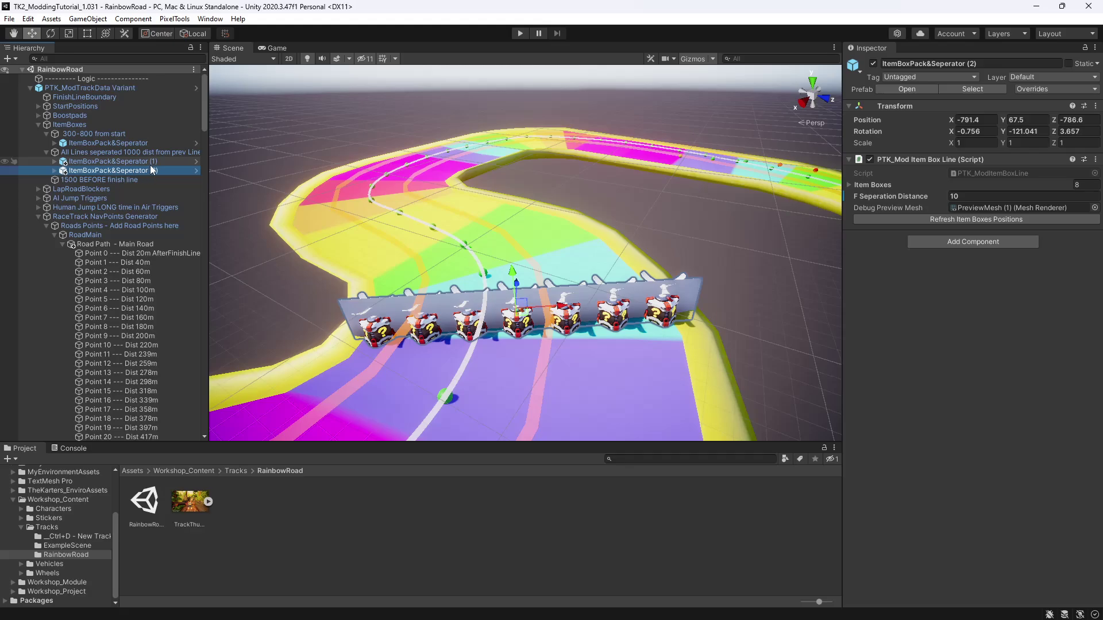
{"action": "left_click", "coordinate": [150, 163]}
{"action": "left_click", "coordinate": [153, 171]}
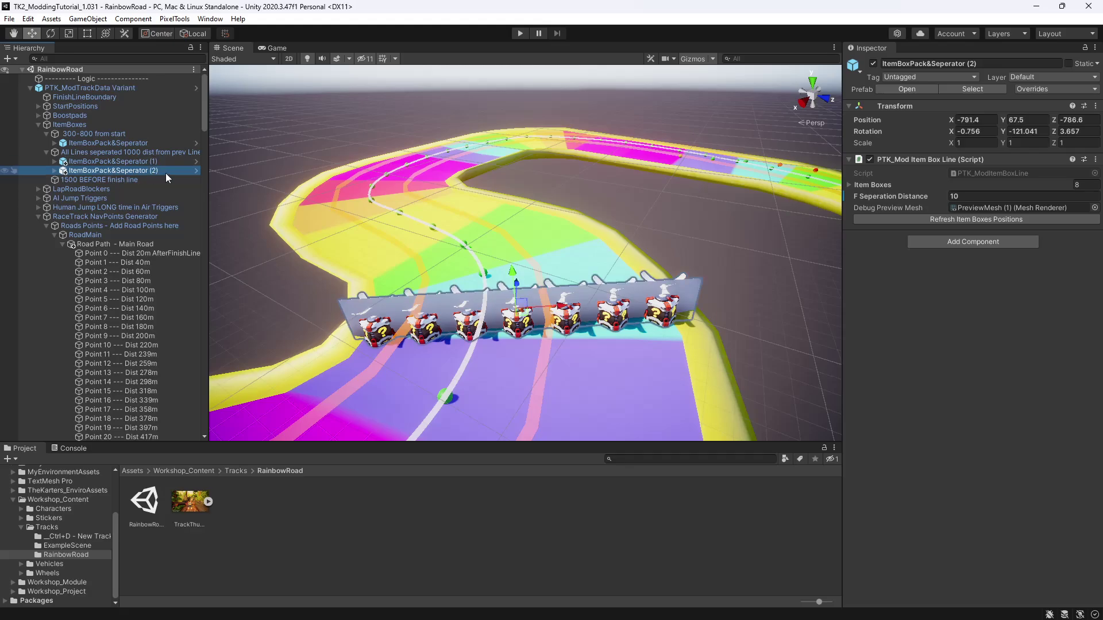
{"action": "key", "text": "ctrl+d"}
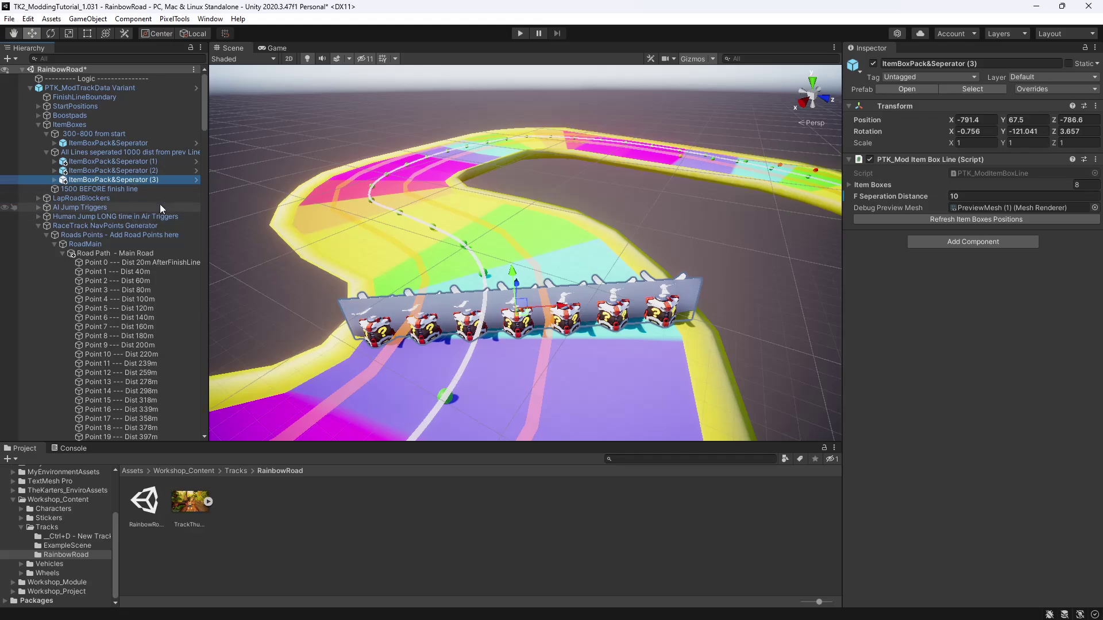
Locate Point 175 --- Dist 3506m in the main road path and view the track section around it.
{"action": "left_click_drag", "start_coordinate": [202, 125], "coordinate": [181, 316]}
{"action": "left_click", "coordinate": [160, 323]}
{"action": "key", "text": "f"}
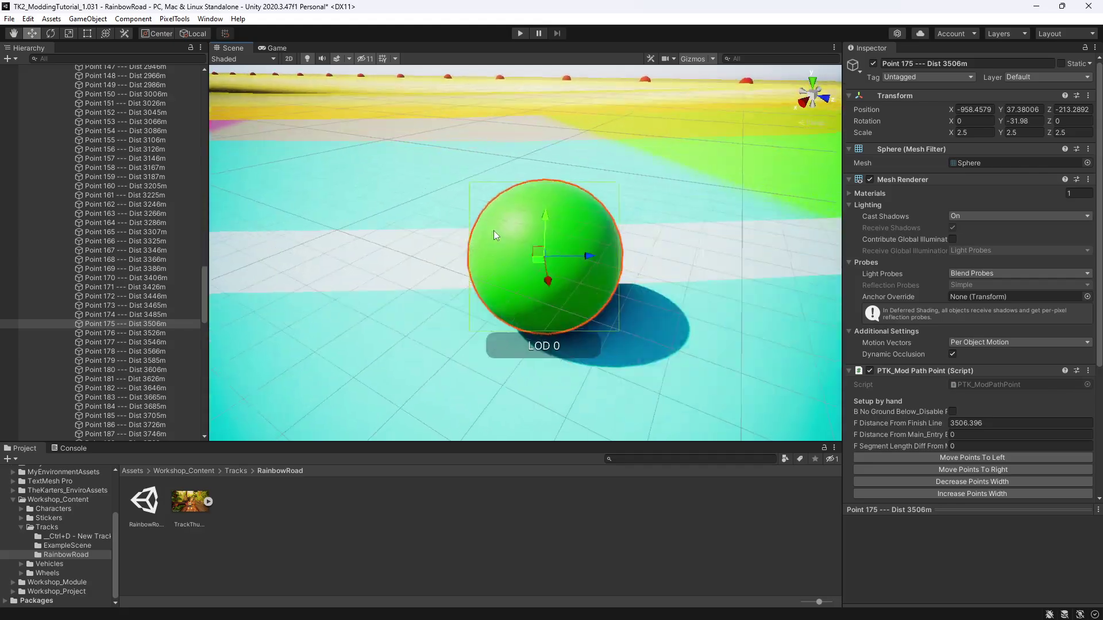
{"action": "scroll", "coordinate": [494, 230], "scroll_direction": "down", "scroll_amount": 8}
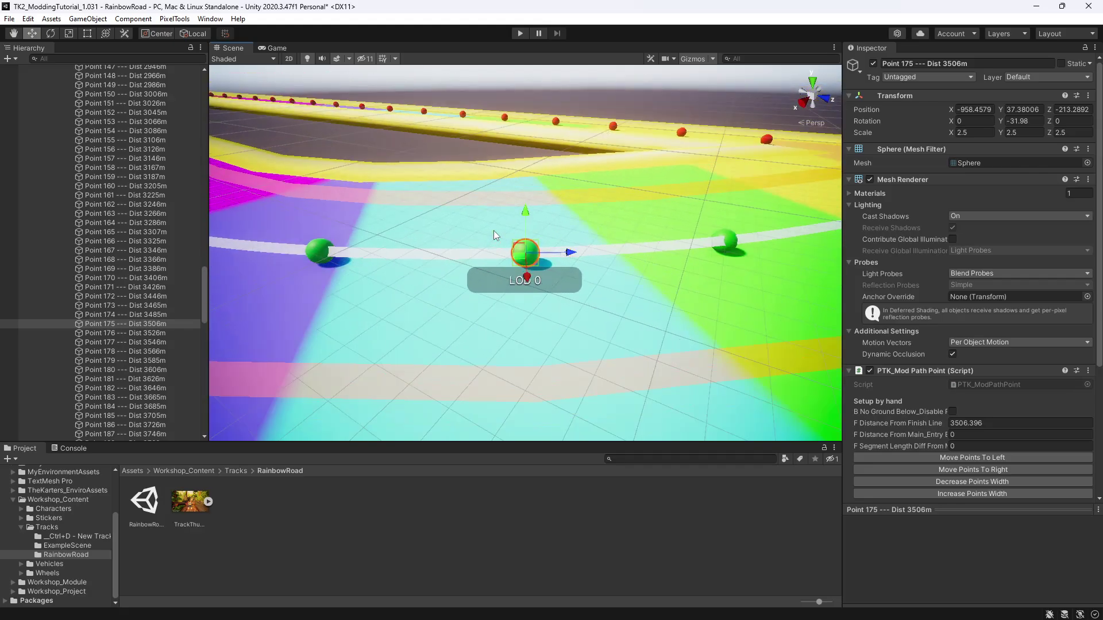
{"action": "right_click_drag", "start_coordinate": [498, 218], "coordinate": [574, 181]}
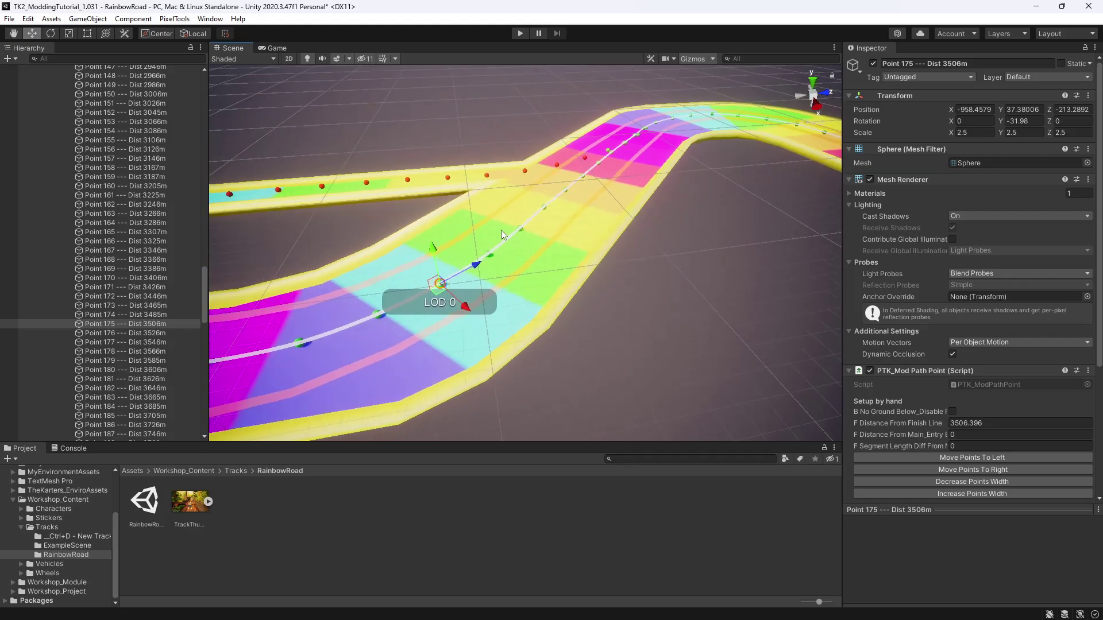
{"action": "right_click_drag", "start_coordinate": [504, 233], "coordinate": [544, 243]}
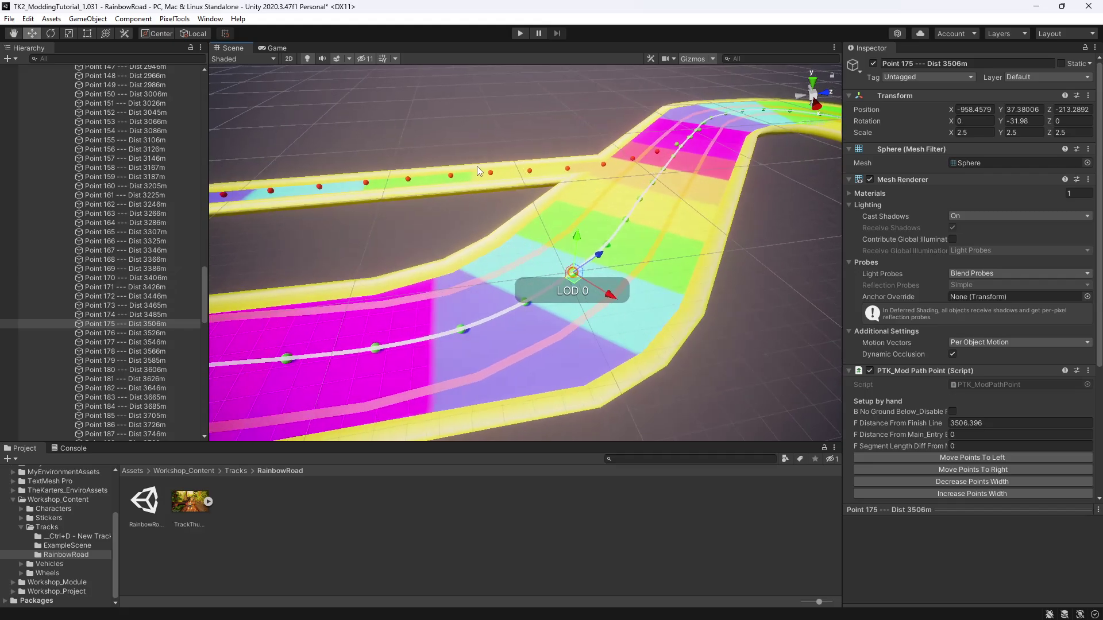
{"action": "left_click_drag", "start_coordinate": [204, 281], "coordinate": [211, 103]}
{"action": "left_click", "coordinate": [63, 253]}
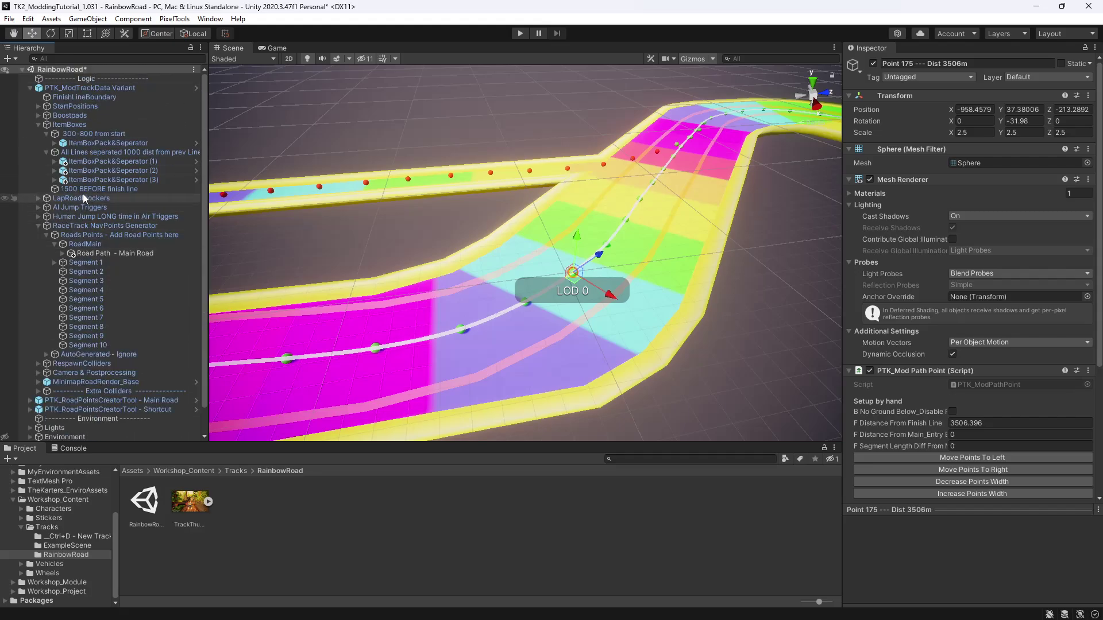
{"action": "left_click", "coordinate": [109, 179]}
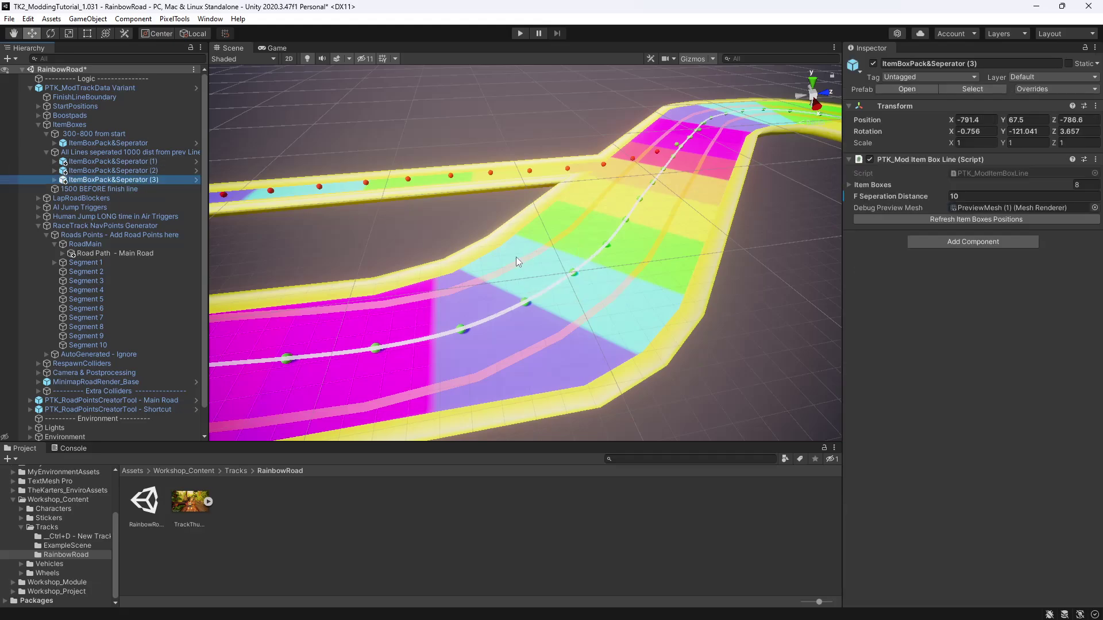
{"action": "left_click", "coordinate": [572, 274]}
{"action": "left_click", "coordinate": [572, 271]}
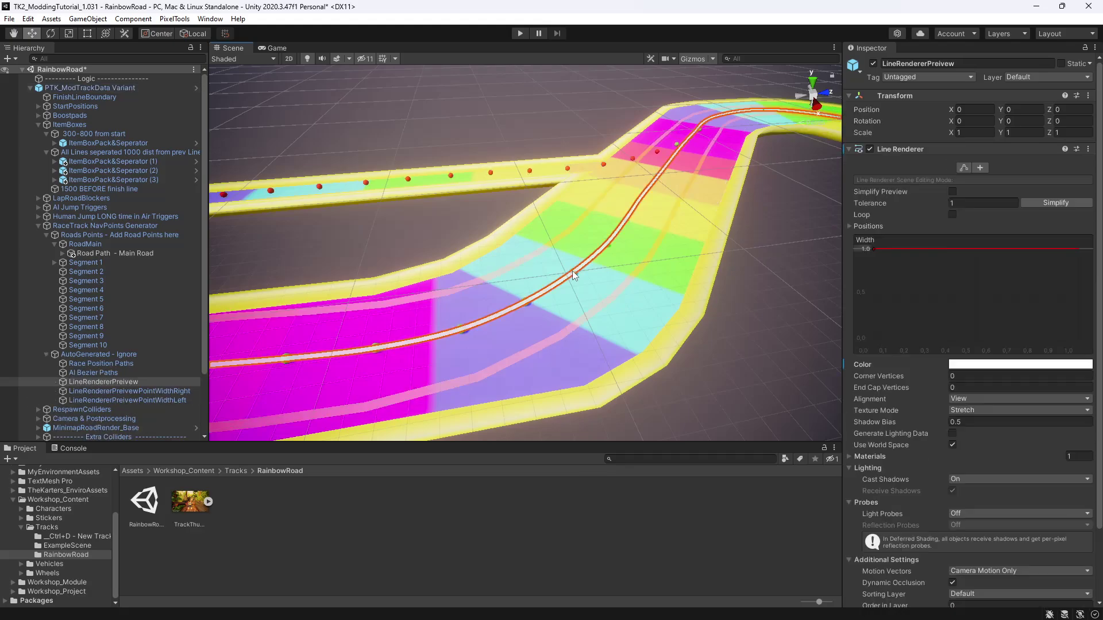
{"action": "left_click", "coordinate": [577, 277]}
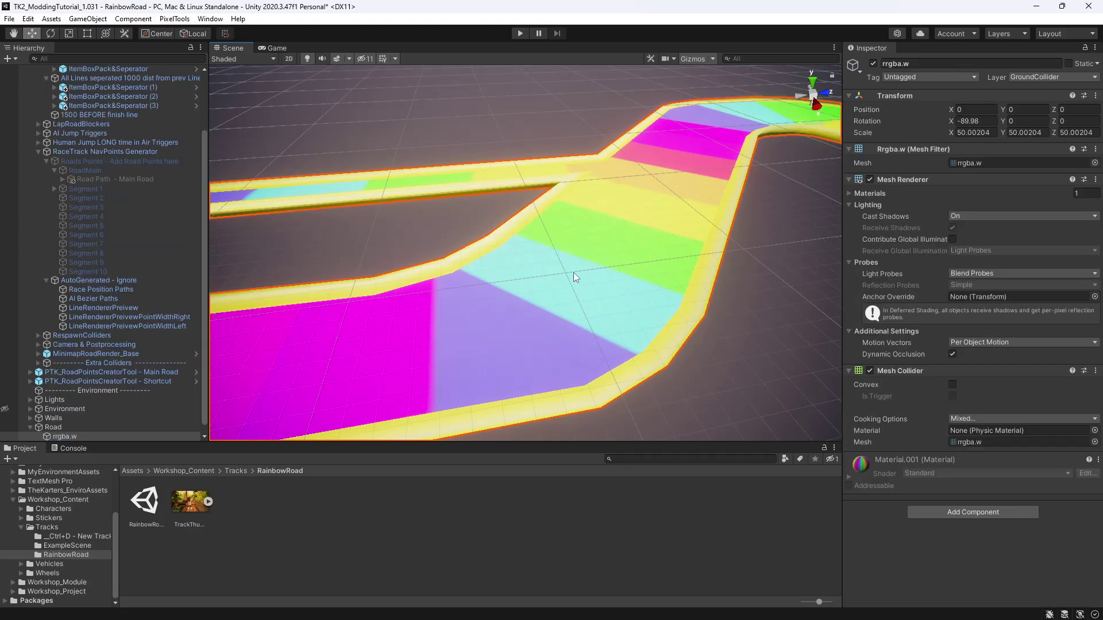
{"action": "left_click", "coordinate": [95, 180]}
{"action": "left_click", "coordinate": [62, 179]}
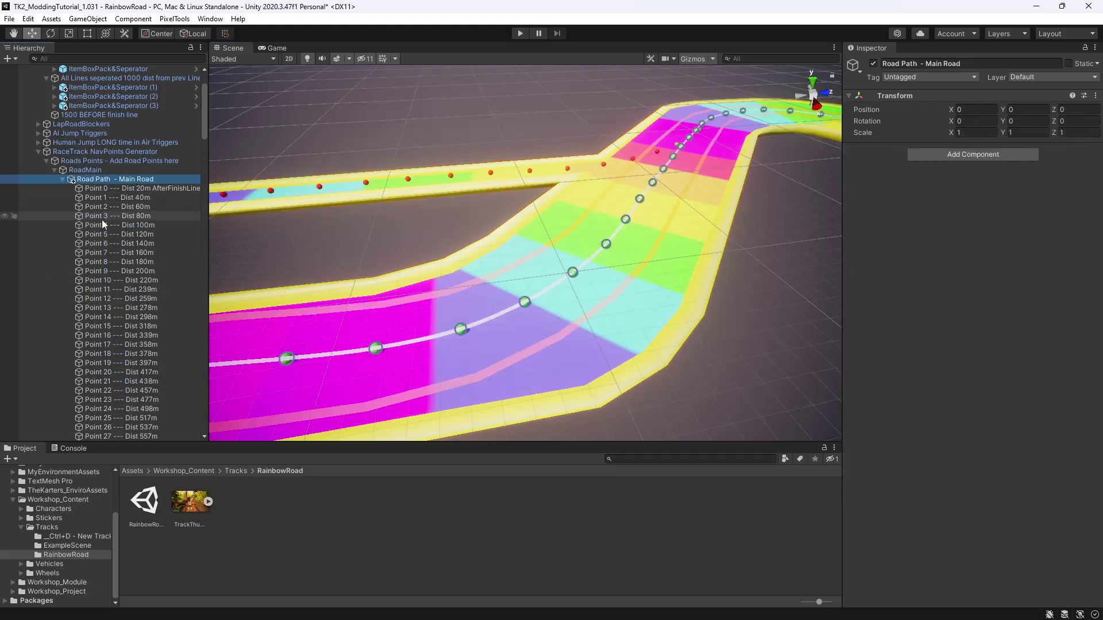
Frame Point 175 --- Dist 3506m closely along the road and align ItemBoxPack&Seperator (3) with that view, at about X -956.9, Y 38, Z -213.9.
{"action": "scroll", "coordinate": [115, 253], "scroll_direction": "down", "scroll_amount": 10}
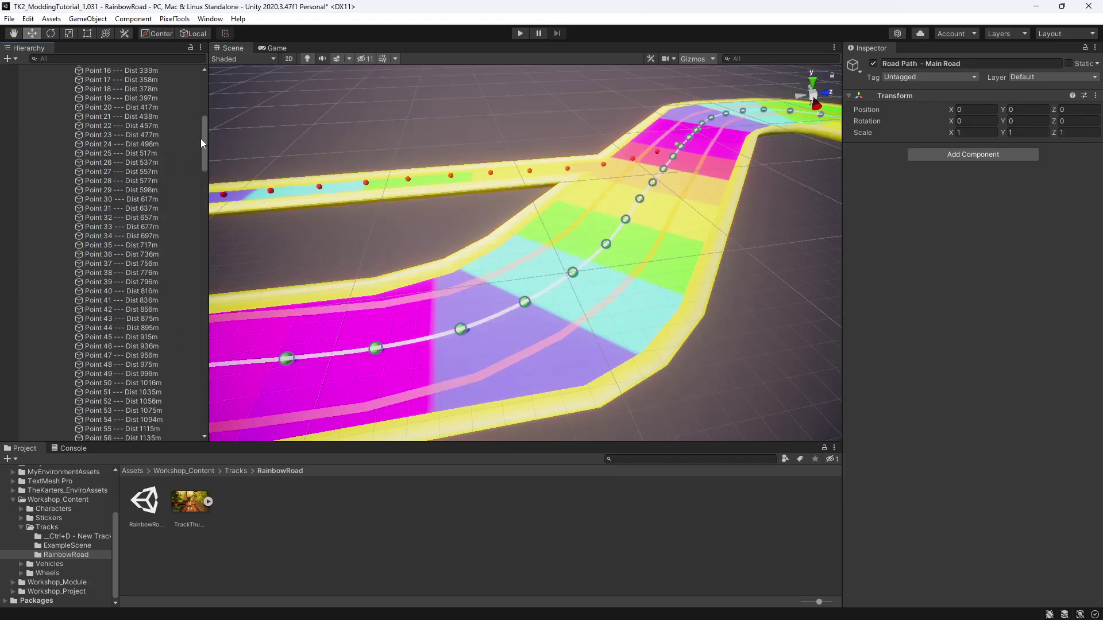
{"action": "left_click_drag", "start_coordinate": [201, 139], "coordinate": [204, 316]}
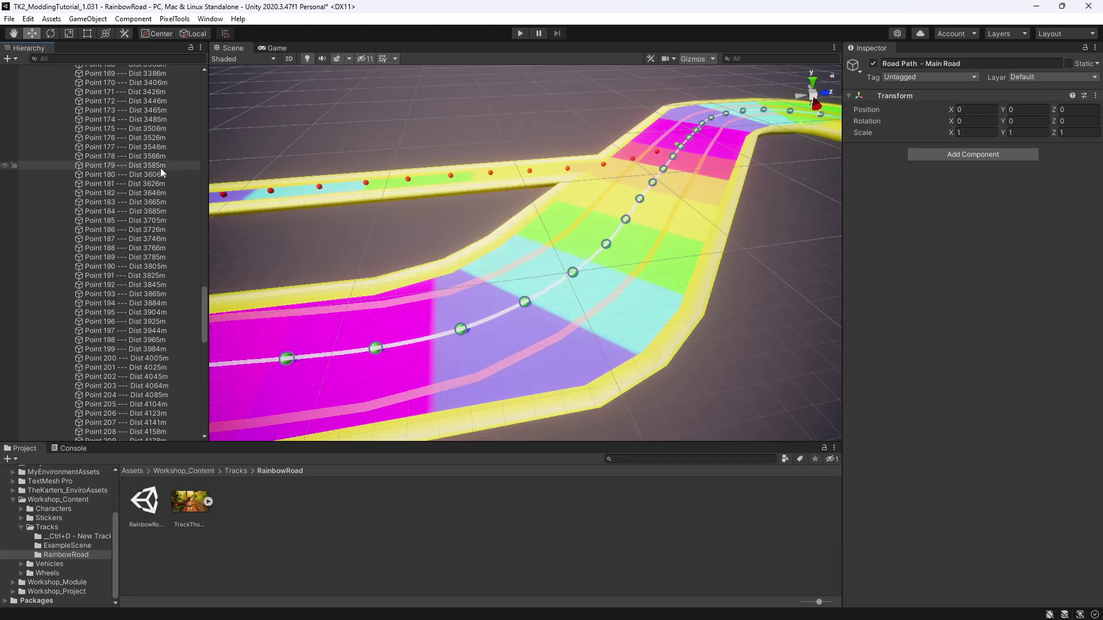
{"action": "left_click", "coordinate": [166, 127]}
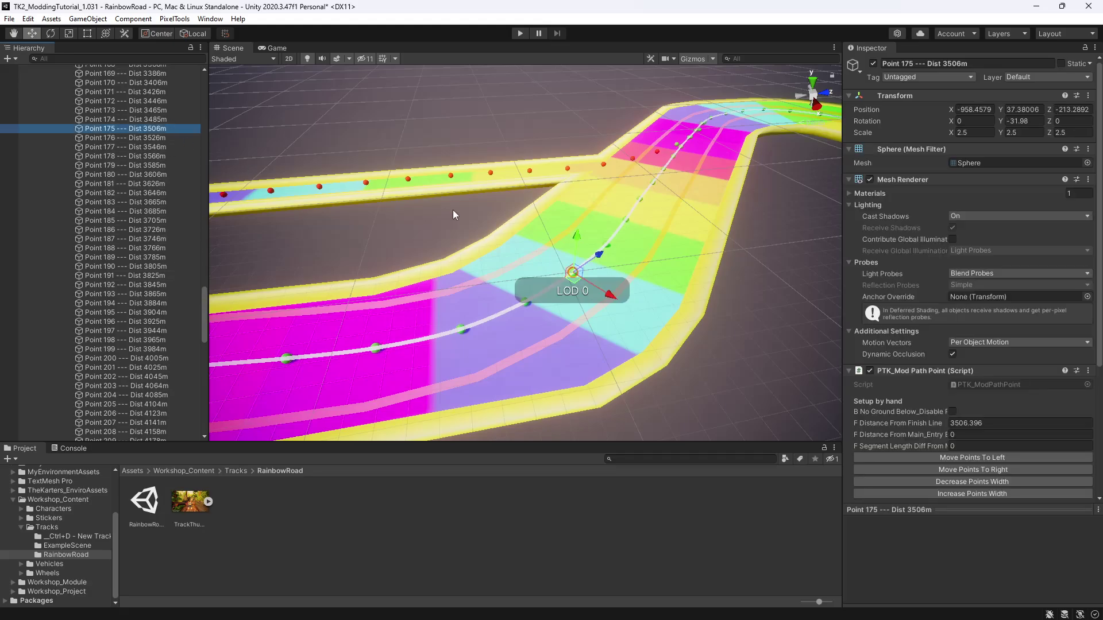
{"action": "key", "text": "f"}
{"action": "scroll", "coordinate": [545, 242], "scroll_direction": "up", "scroll_amount": 6}
{"action": "right_click_drag", "start_coordinate": [546, 243], "coordinate": [709, 137]}
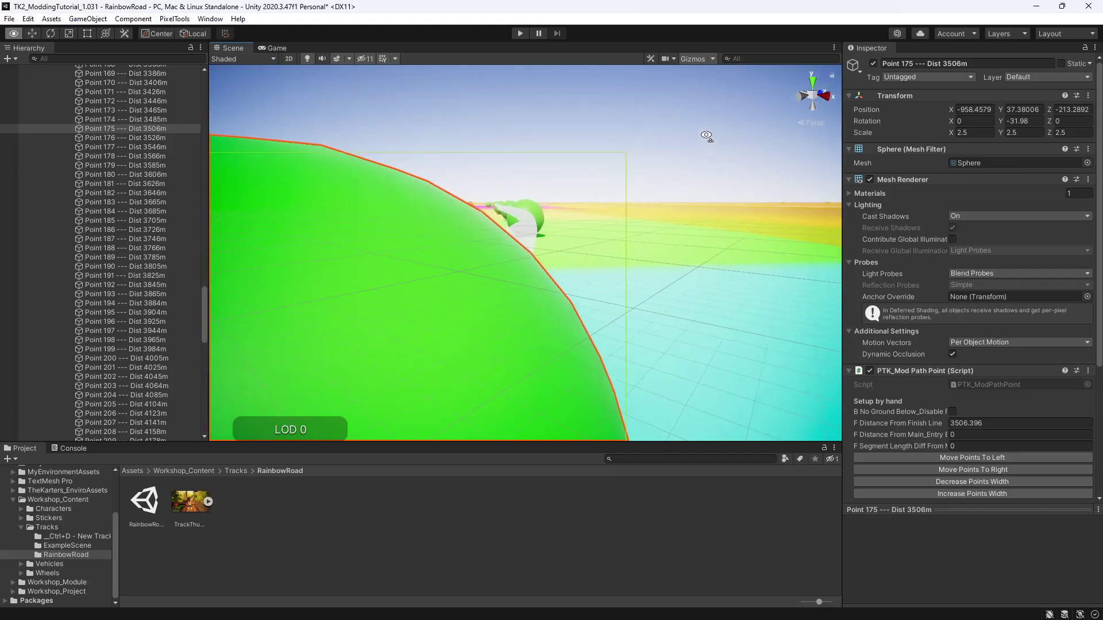
{"action": "middle_click_drag", "start_coordinate": [568, 183], "coordinate": [721, 169]}
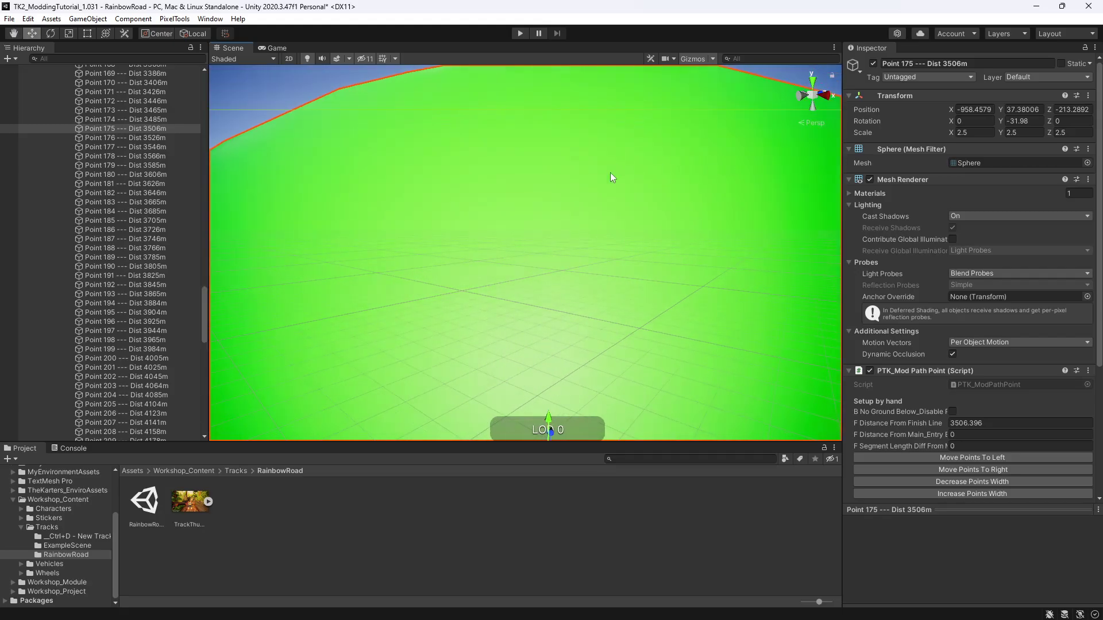
{"action": "scroll", "coordinate": [124, 230], "scroll_direction": "up", "scroll_amount": 20}
{"action": "left_click", "coordinate": [165, 179]}
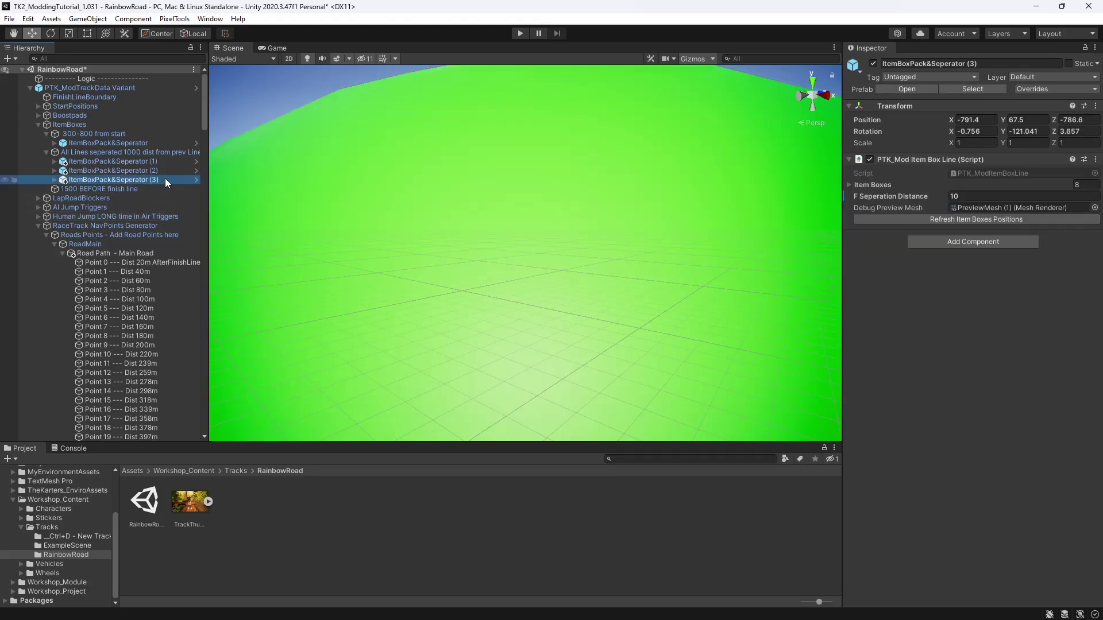
{"action": "key", "text": "f"}
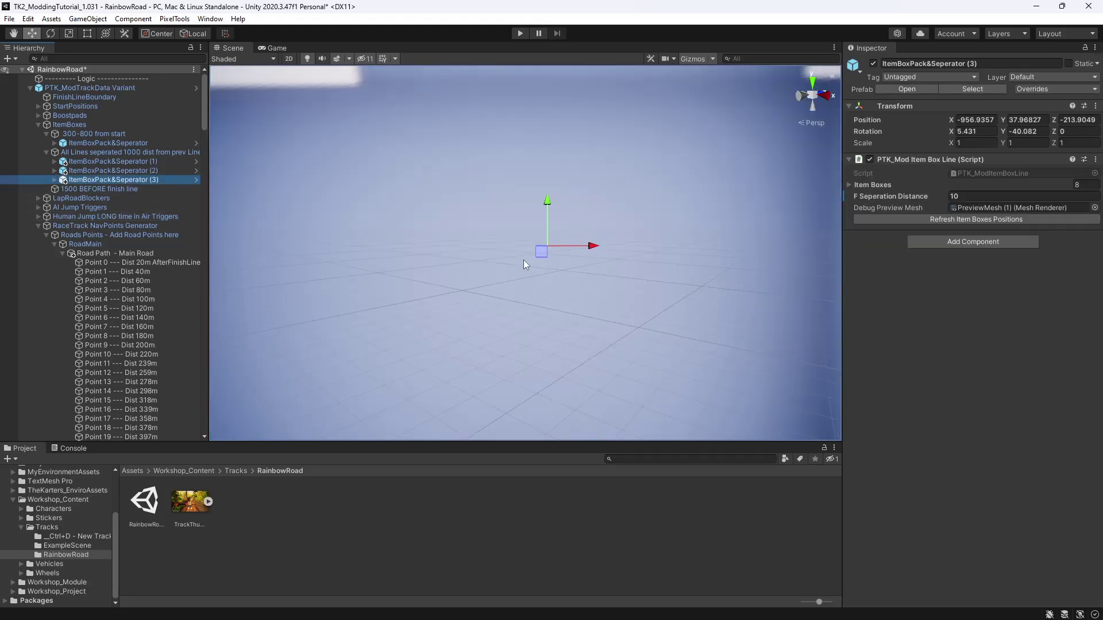
Raise ItemBoxPack&Seperator (3) onto the road at X -957.1, Y 40.6, Z -213.7 and refresh its item box positions.
{"action": "scroll", "coordinate": [522, 259], "scroll_direction": "down", "scroll_amount": 6}
{"action": "right_click_drag", "start_coordinate": [523, 260], "coordinate": [572, 152]}
{"action": "left_click_drag", "start_coordinate": [566, 140], "coordinate": [560, 126]}
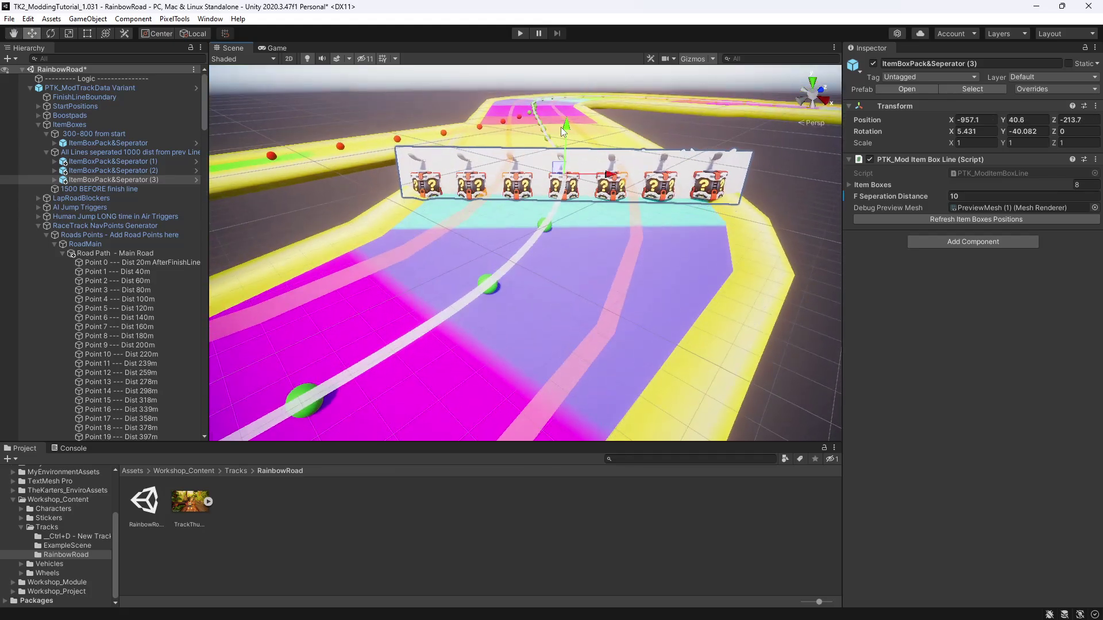
{"action": "middle_click_drag", "start_coordinate": [613, 231], "coordinate": [634, 340]}
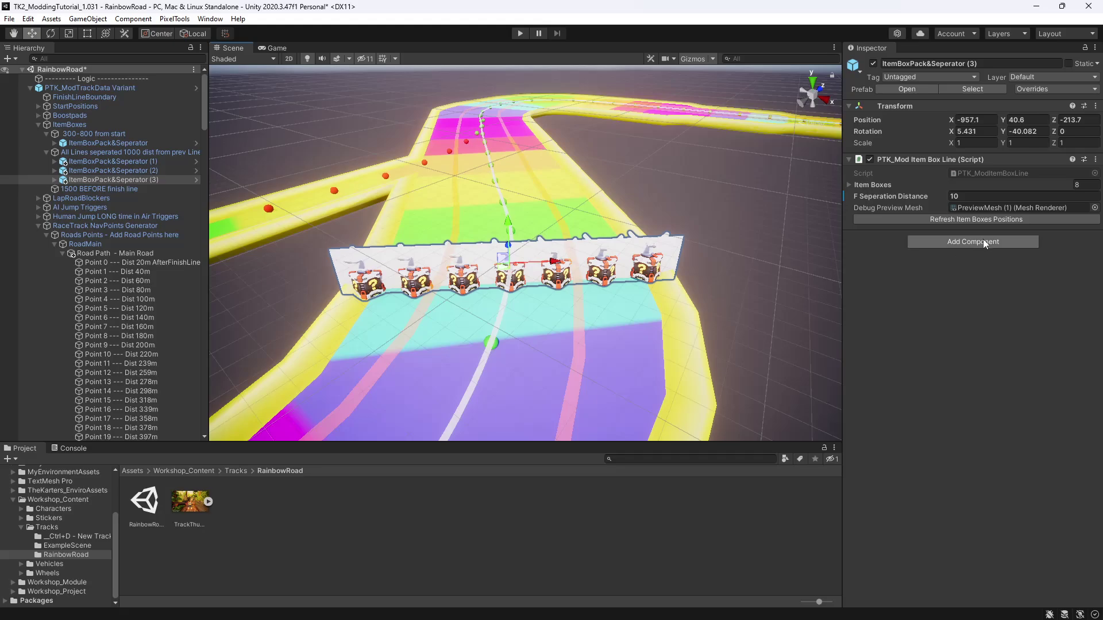
{"action": "left_click", "coordinate": [1002, 218]}
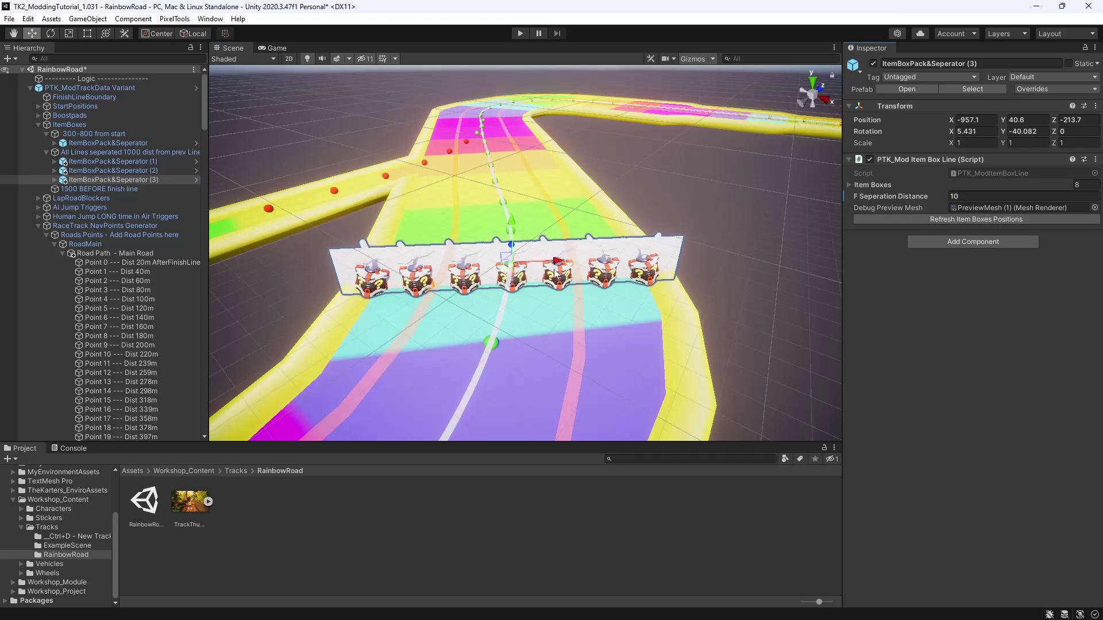
Disable the seventh Mod_ItemBoxPrefab in ItemBoxPack&Seperator (3) and refresh the line's item box positions.
{"action": "left_click", "coordinate": [54, 180]}
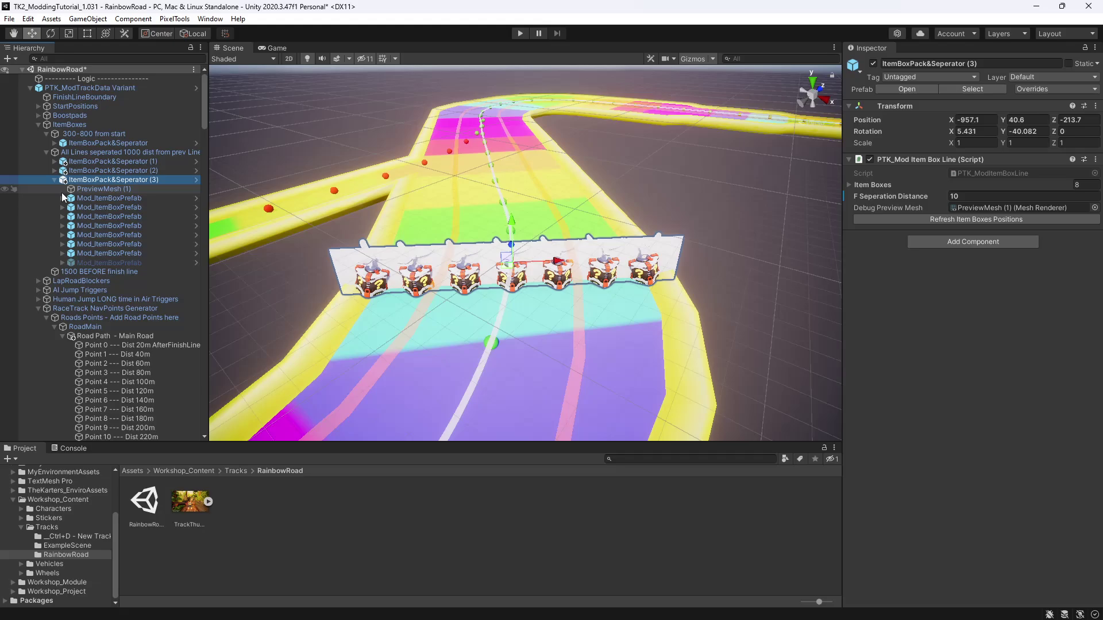
{"action": "left_click", "coordinate": [81, 252]}
{"action": "left_click", "coordinate": [872, 64]}
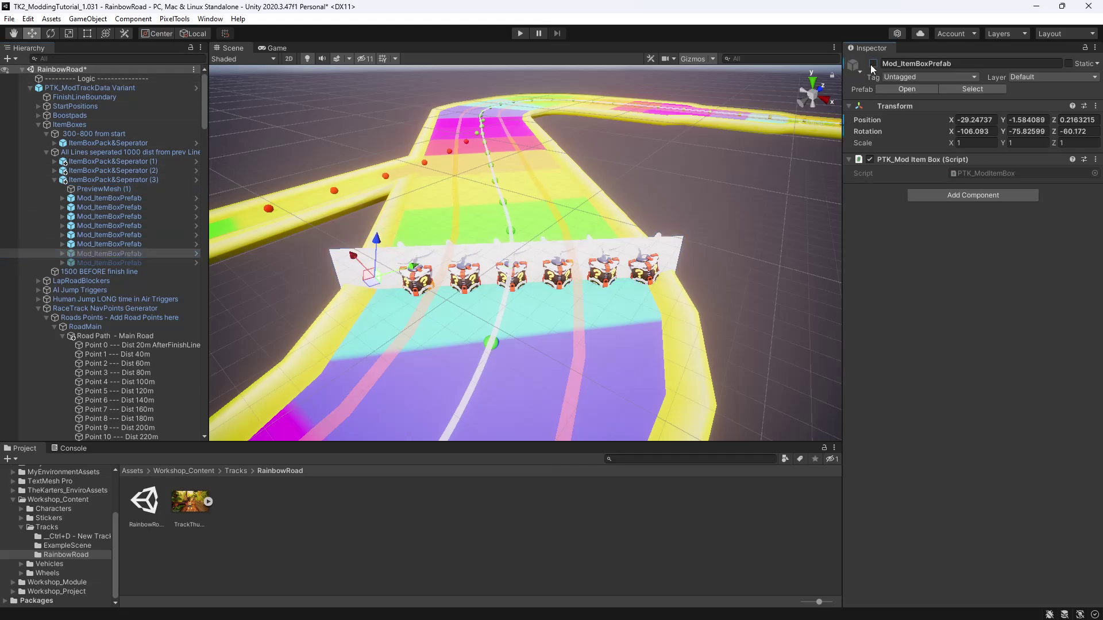
{"action": "left_click", "coordinate": [54, 181]}
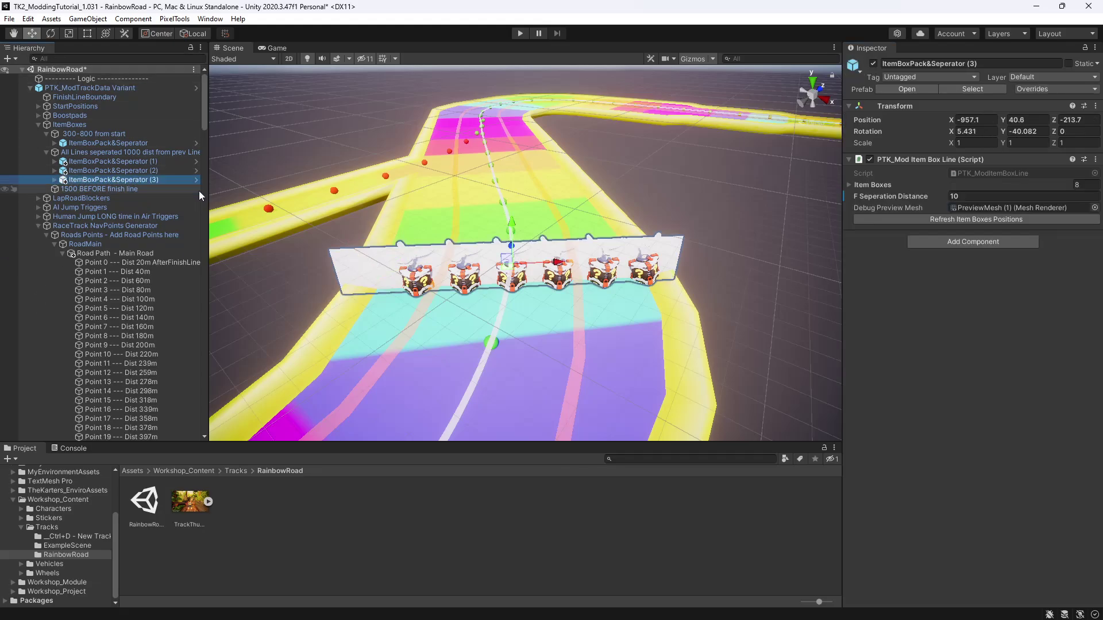
{"action": "left_click", "coordinate": [949, 219]}
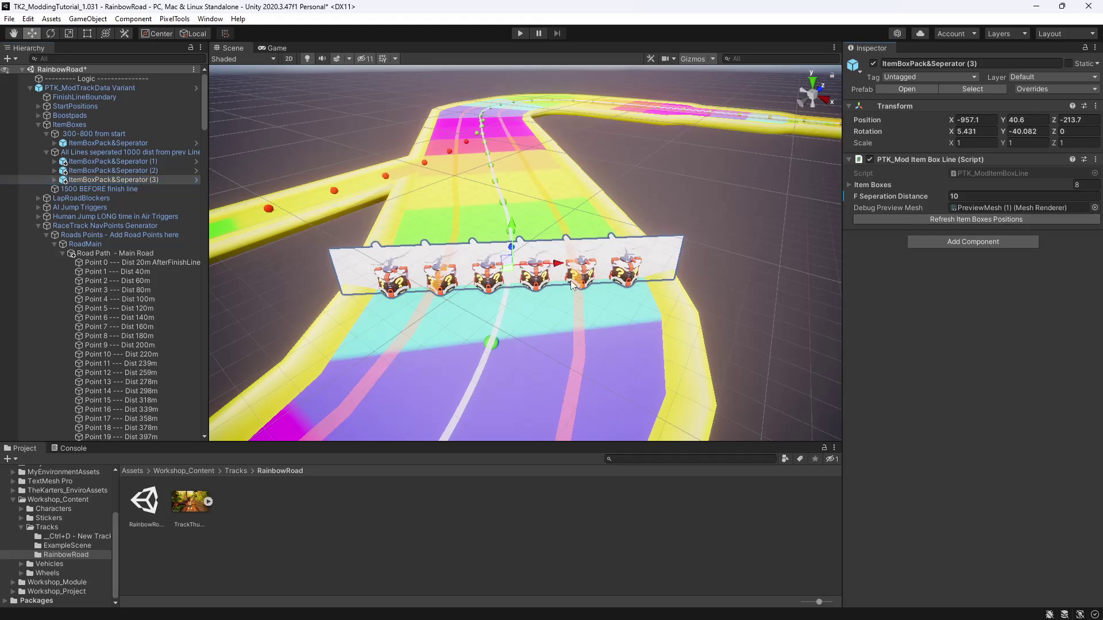
Examine the placement of ItemBoxPack&Seperator (3) relative to the shortcut junction and the following road section.
{"action": "right_click_drag", "start_coordinate": [570, 281], "coordinate": [609, 282]}
{"action": "middle_click_drag", "start_coordinate": [474, 309], "coordinate": [721, 289]}
{"action": "right_click_drag", "start_coordinate": [721, 289], "coordinate": [643, 288]}
{"action": "middle_click_drag", "start_coordinate": [643, 288], "coordinate": [706, 280]}
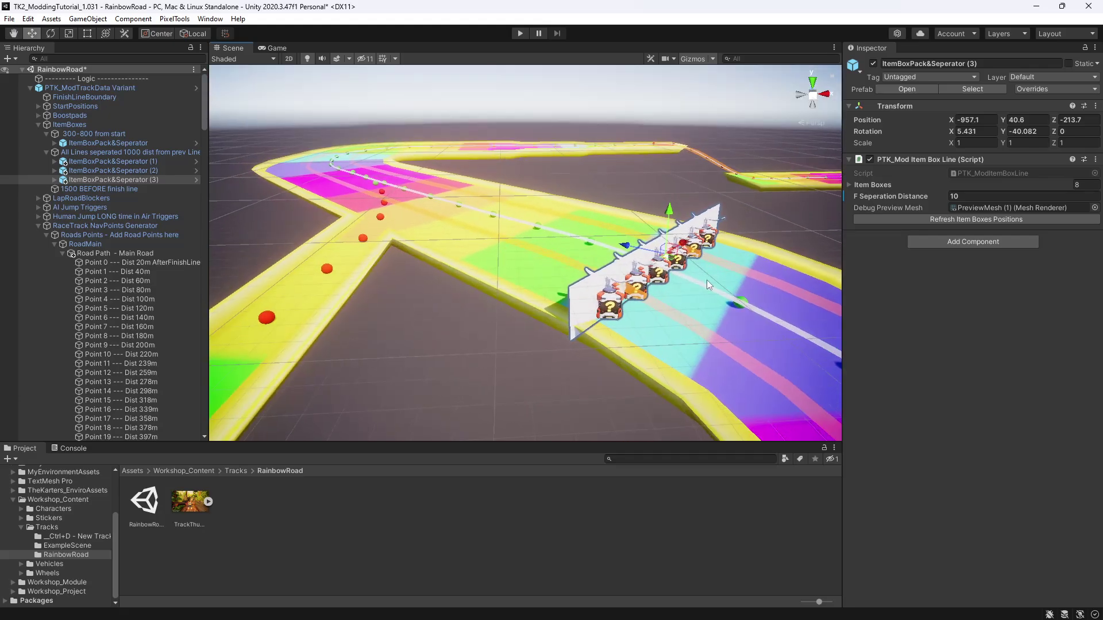
{"action": "scroll", "coordinate": [706, 281], "scroll_direction": "down", "scroll_amount": 3}
{"action": "middle_click_drag", "start_coordinate": [664, 322], "coordinate": [698, 308]}
{"action": "scroll", "coordinate": [698, 309], "scroll_direction": "down", "scroll_amount": 1}
{"action": "scroll", "coordinate": [698, 308], "scroll_direction": "down", "scroll_amount": 1}
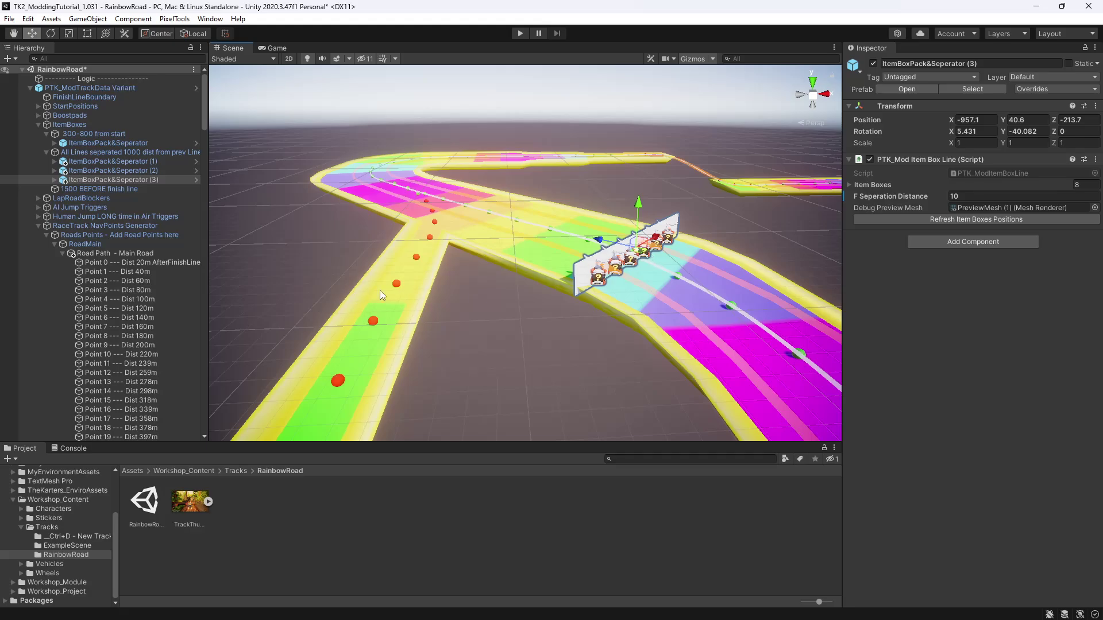
{"action": "middle_click_drag", "start_coordinate": [472, 233], "coordinate": [505, 257]}
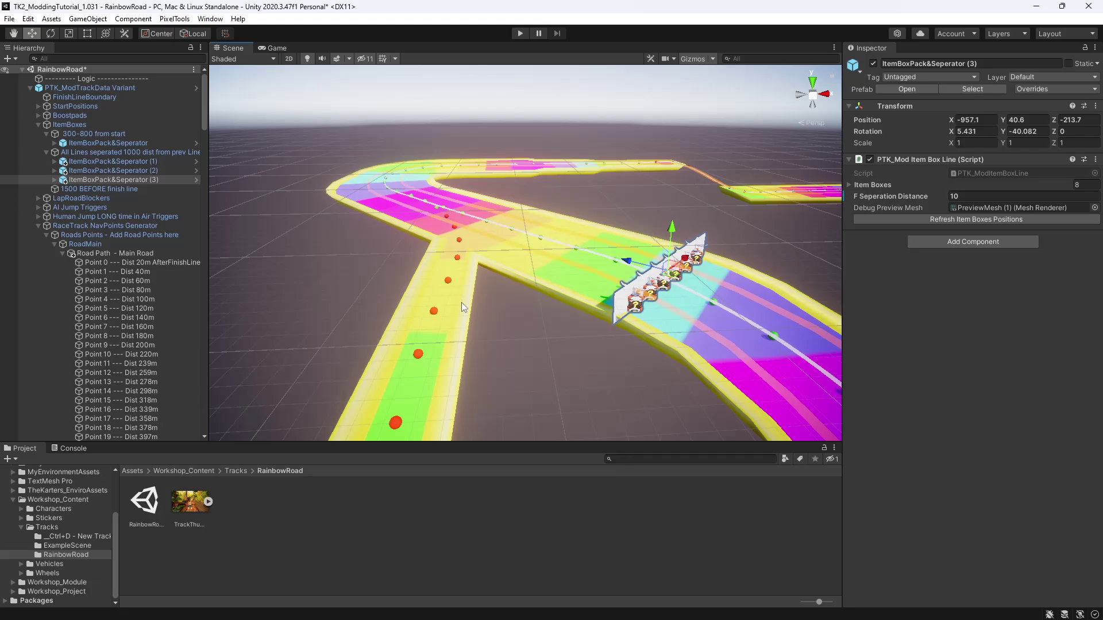
{"action": "left_click_drag", "start_coordinate": [544, 336], "coordinate": [436, 274], "text": "alt"}
{"action": "mouse_move", "coordinate": [437, 274]}
{"action": "right_mouse_down"}
{"action": "mouse_move", "coordinate": [393, 288]}
{"action": "mouse_move", "coordinate": [419, 269]}
{"action": "right_mouse_up"}
{"action": "key", "text": "f"}
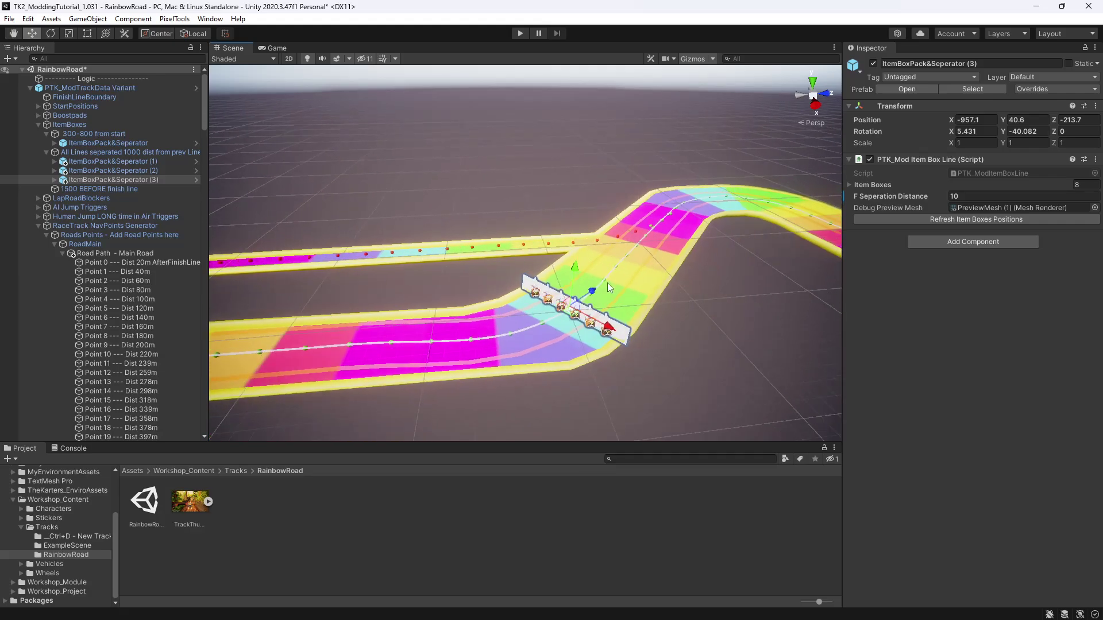
{"action": "middle_click_drag", "start_coordinate": [574, 314], "coordinate": [584, 316]}
{"action": "scroll", "coordinate": [497, 337], "scroll_direction": "down", "scroll_amount": 2}
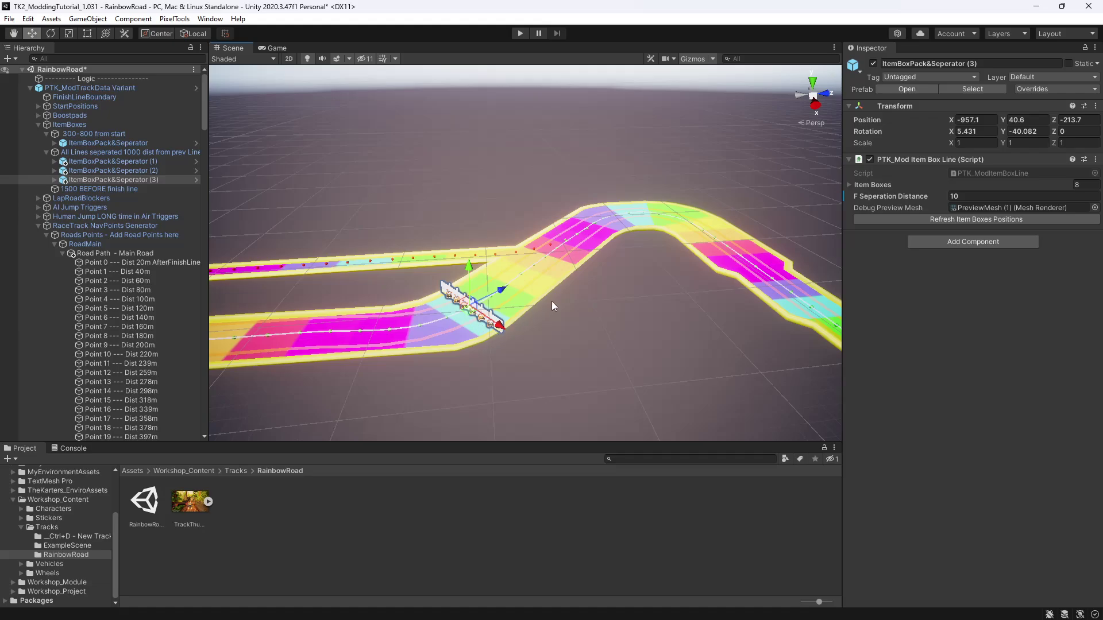
{"action": "right_click_drag", "start_coordinate": [551, 301], "coordinate": [646, 308]}
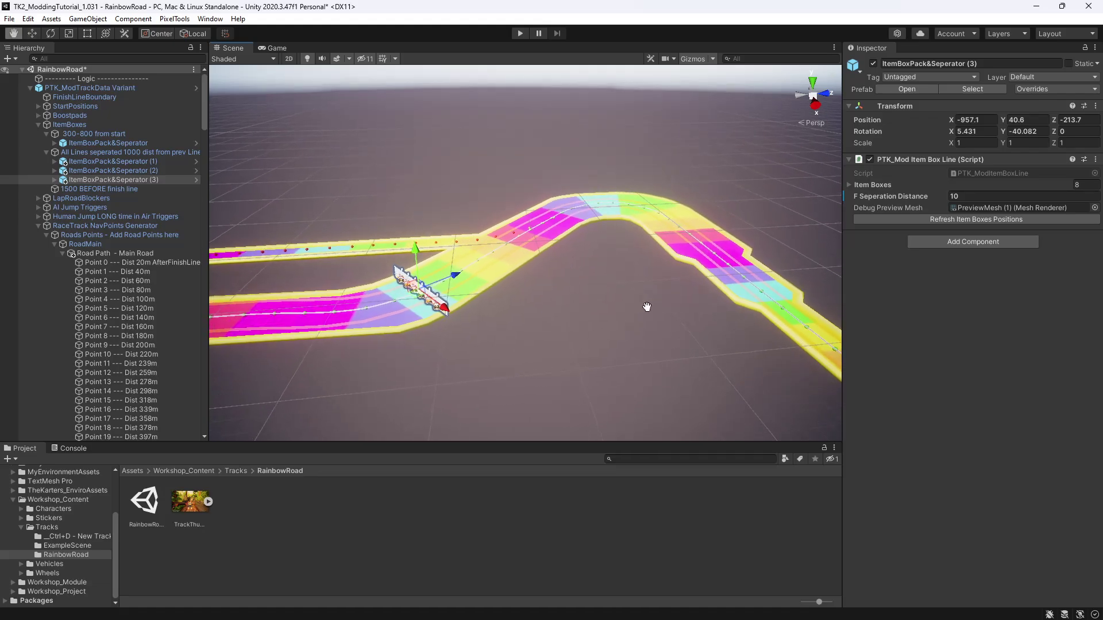
Move ItemBoxPack&Seperator (3) into the 1500 BEFORE finish line group and collapse the three item box groups.
{"action": "left_click_drag", "start_coordinate": [147, 181], "coordinate": [124, 188]}
{"action": "left_click", "coordinate": [136, 180]}
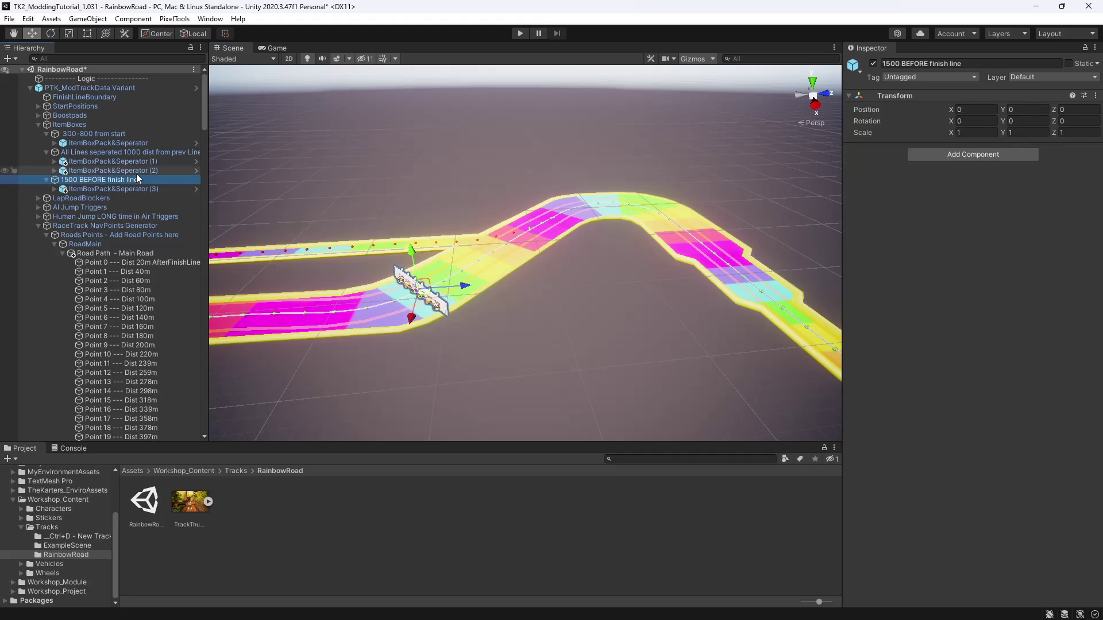
{"action": "left_click", "coordinate": [46, 180]}
{"action": "left_click", "coordinate": [47, 152]}
{"action": "left_click", "coordinate": [46, 134]}
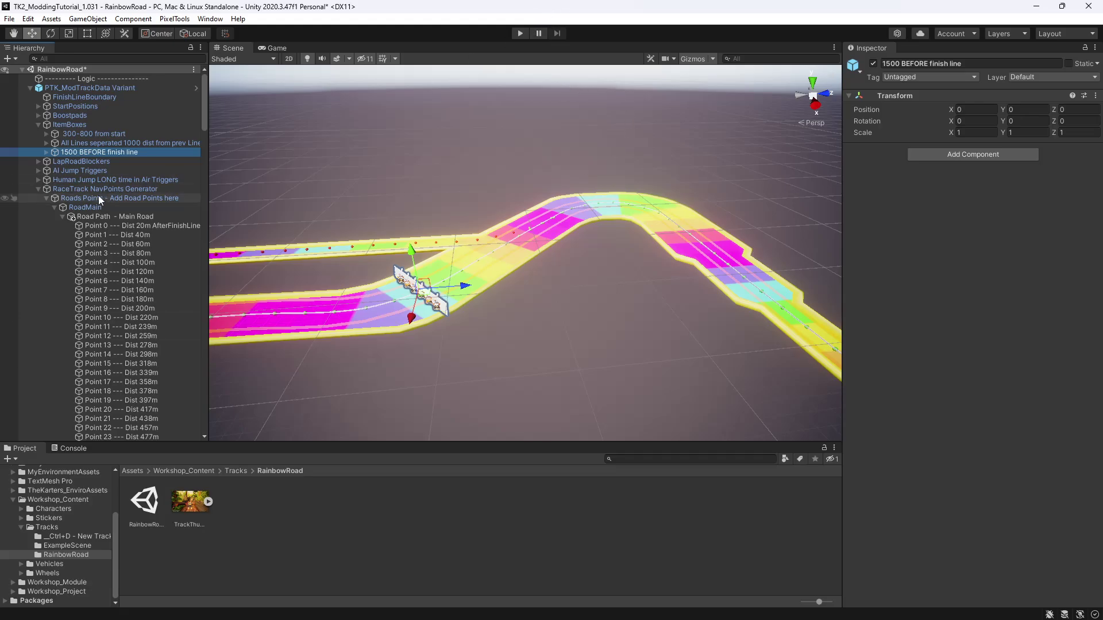
Collapse the road path, Roads Points, AutoGenerated, RaceTrack NavPoints Generator and ItemBoxes branches of the scene hierarchy.
{"action": "left_click", "coordinate": [62, 216]}
{"action": "left_click", "coordinate": [54, 209]}
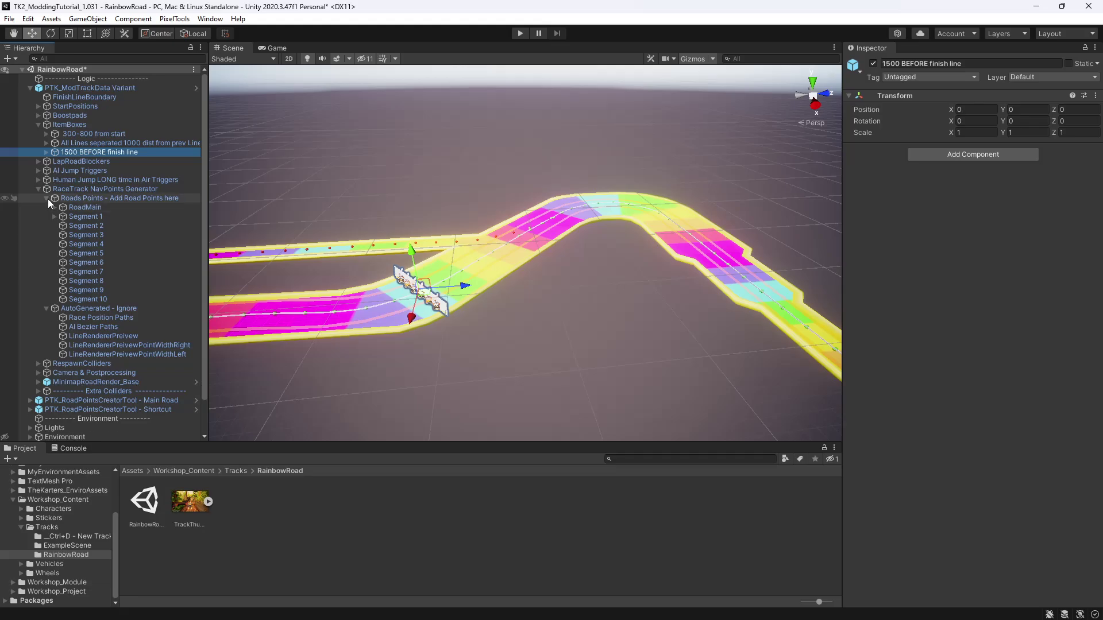
{"action": "left_click", "coordinate": [46, 199]}
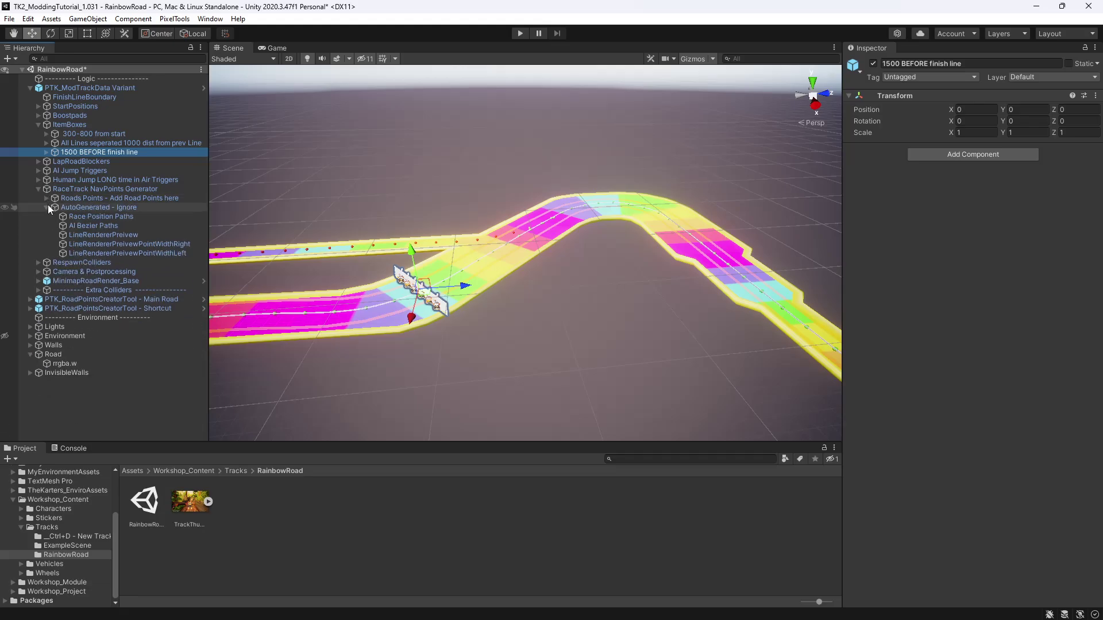
{"action": "left_click", "coordinate": [50, 206]}
{"action": "left_click", "coordinate": [49, 207]}
{"action": "left_click", "coordinate": [54, 188]}
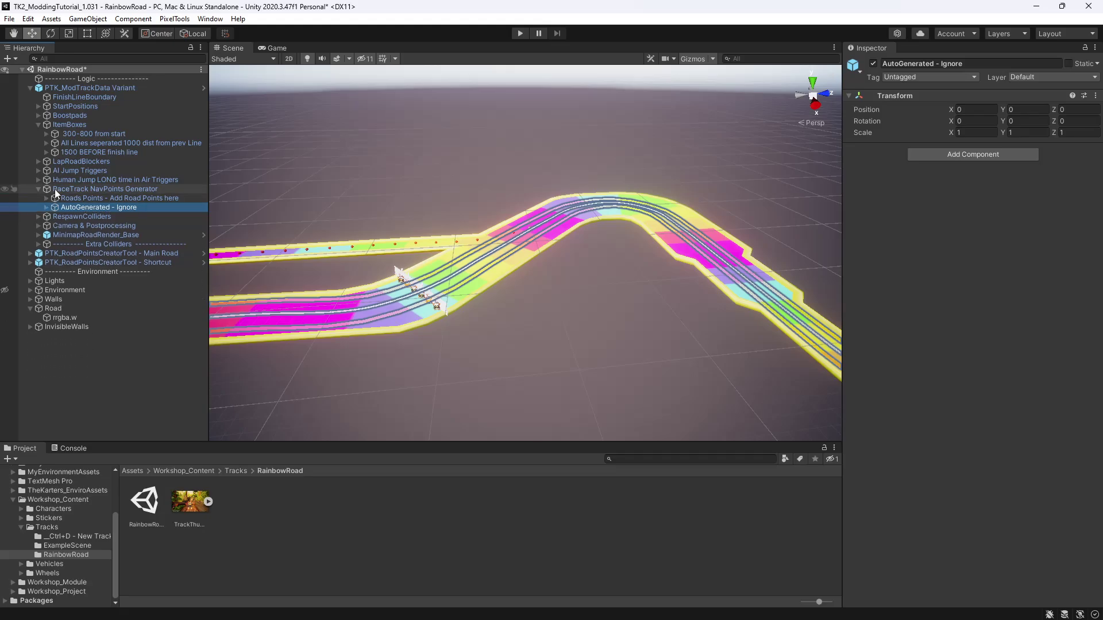
{"action": "left_click", "coordinate": [39, 189]}
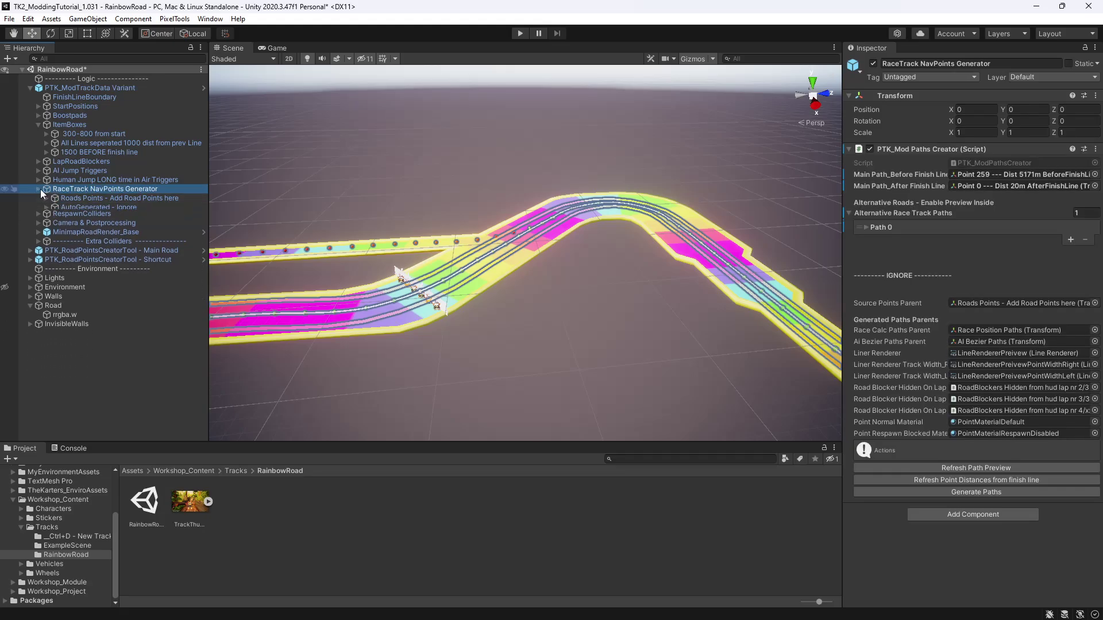
{"action": "left_click", "coordinate": [39, 126]}
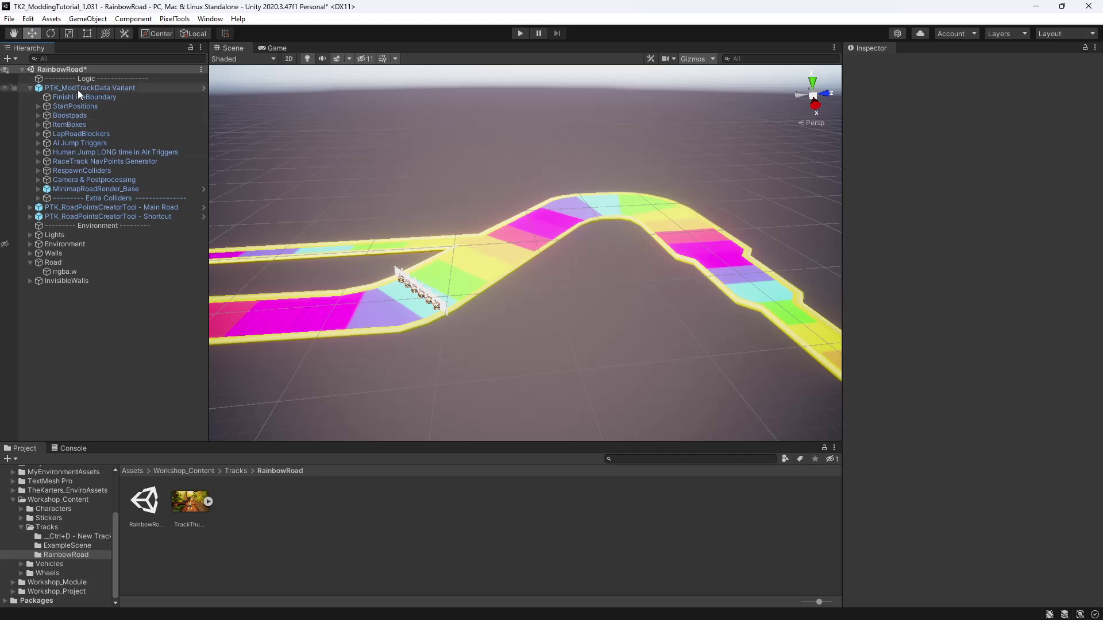
Save the RainbowRoad scene and view the whole track with its item box lines from above.
{"action": "left_click", "coordinate": [96, 87]}
{"action": "key", "text": "ctrl+s"}
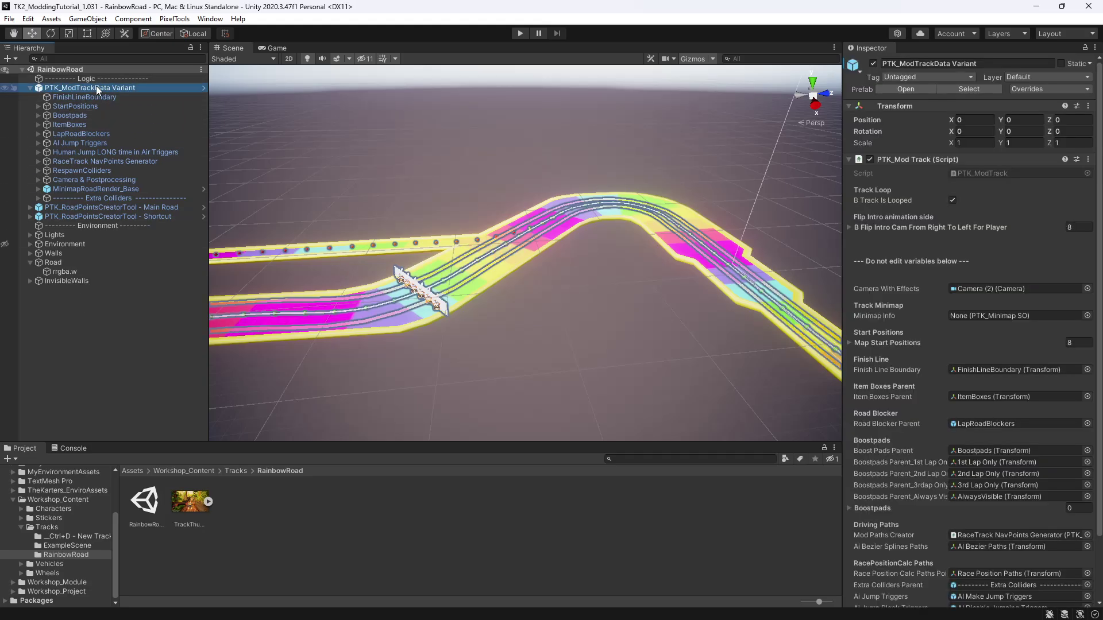
{"action": "left_click", "coordinate": [564, 140]}
{"action": "middle_click_drag", "start_coordinate": [564, 140], "coordinate": [570, 278]}
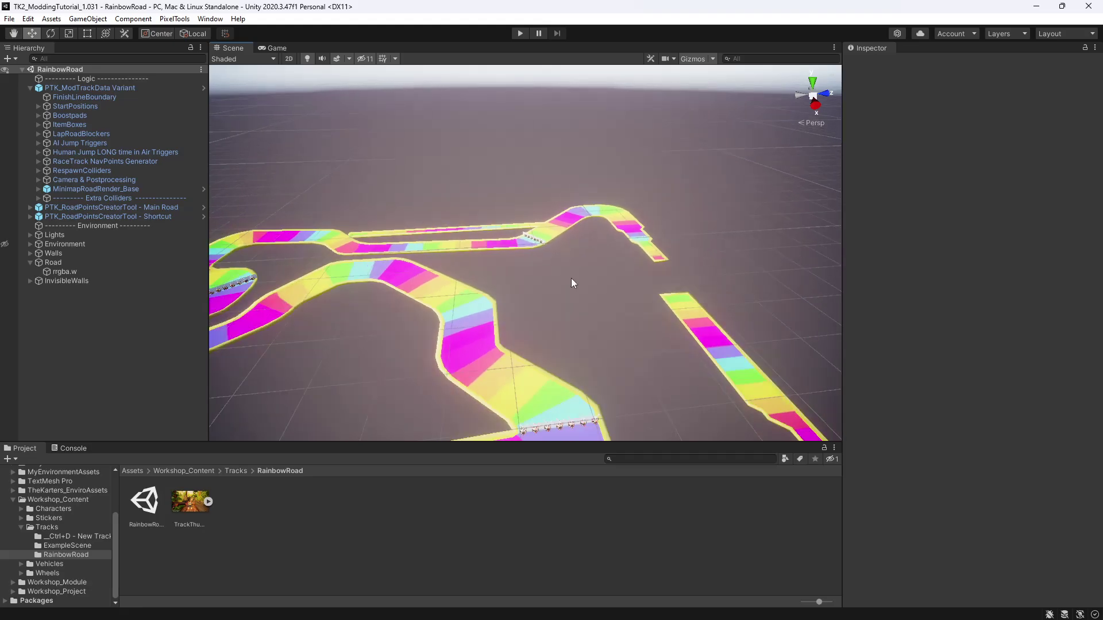
{"action": "scroll", "coordinate": [571, 278], "scroll_direction": "down", "scroll_amount": 5}
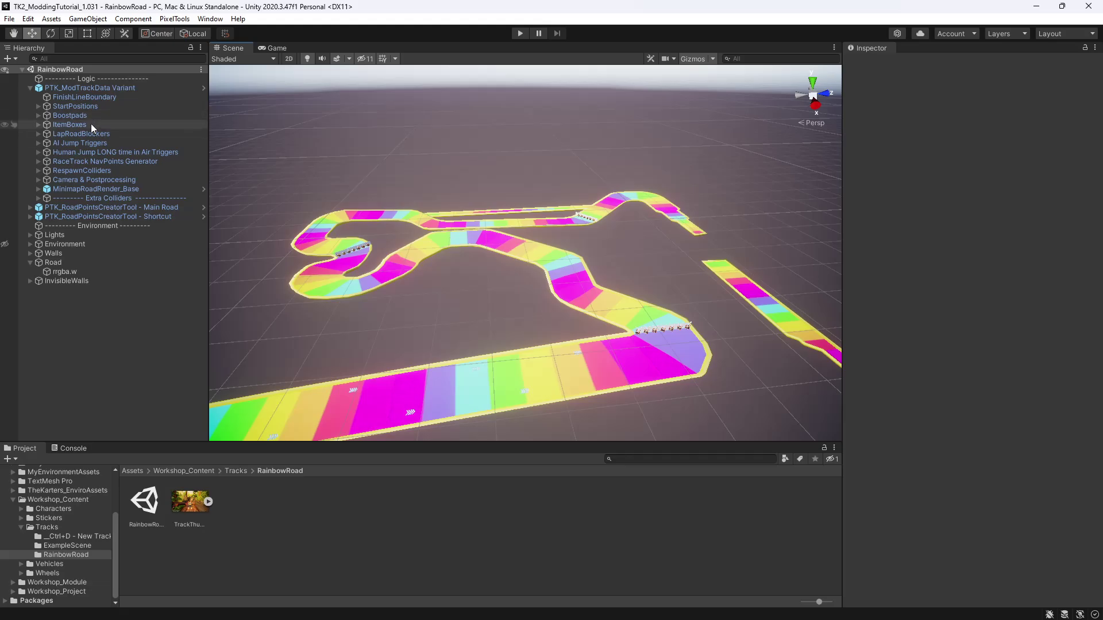
Locate ForceJumpTriggerQuad within AI Make Jump Triggers and frame it in the scene.
{"action": "left_click", "coordinate": [52, 145]}
{"action": "left_click", "coordinate": [39, 142]}
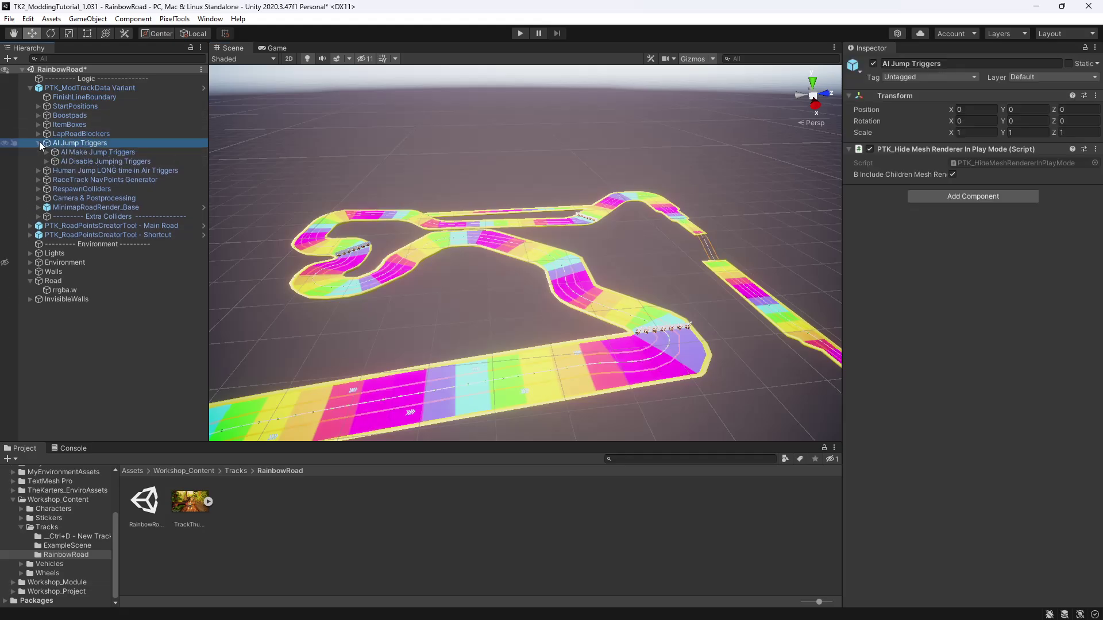
{"action": "left_click", "coordinate": [63, 152]}
{"action": "left_click", "coordinate": [47, 152]}
{"action": "left_click", "coordinate": [73, 161]}
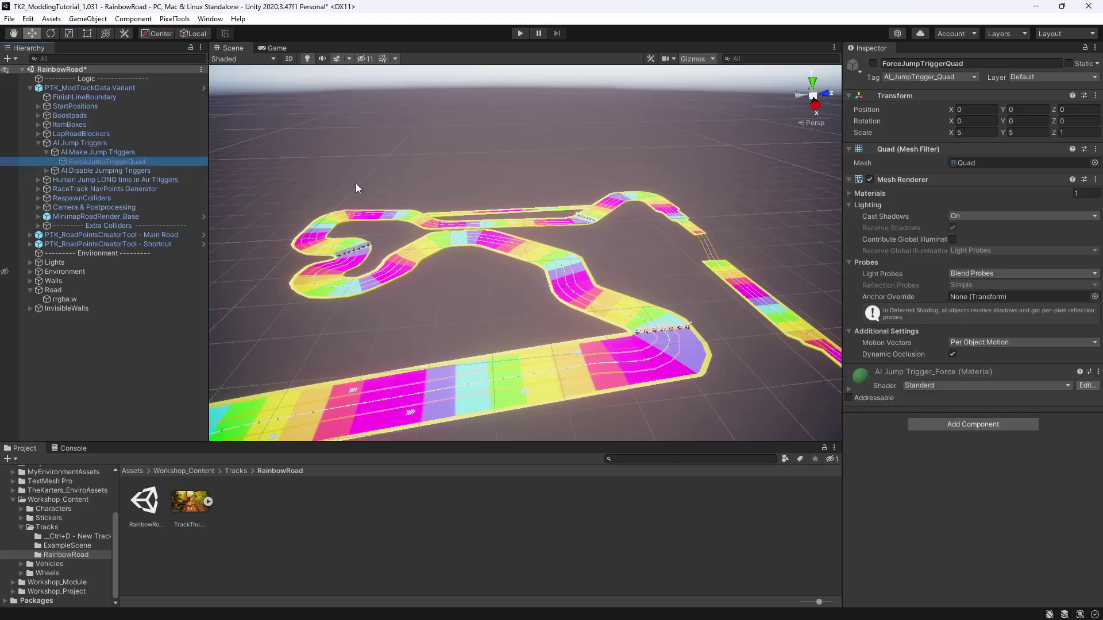
{"action": "key", "text": "f"}
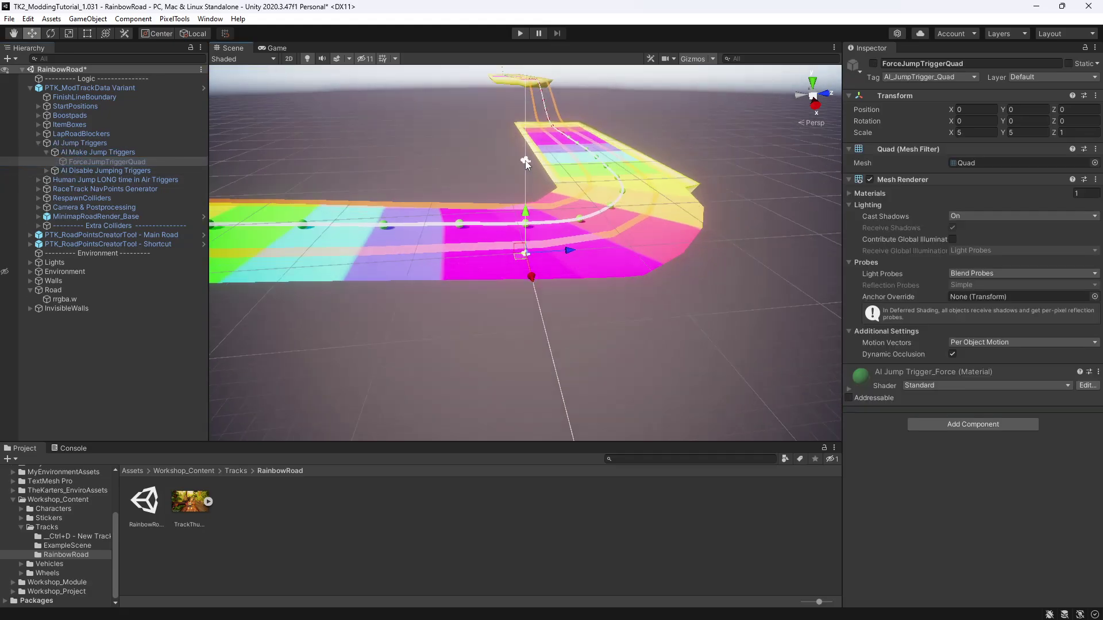
{"action": "left_click_drag", "start_coordinate": [525, 161], "coordinate": [583, 147], "text": "alt"}
{"action": "right_click_drag", "start_coordinate": [583, 147], "coordinate": [610, 154]}
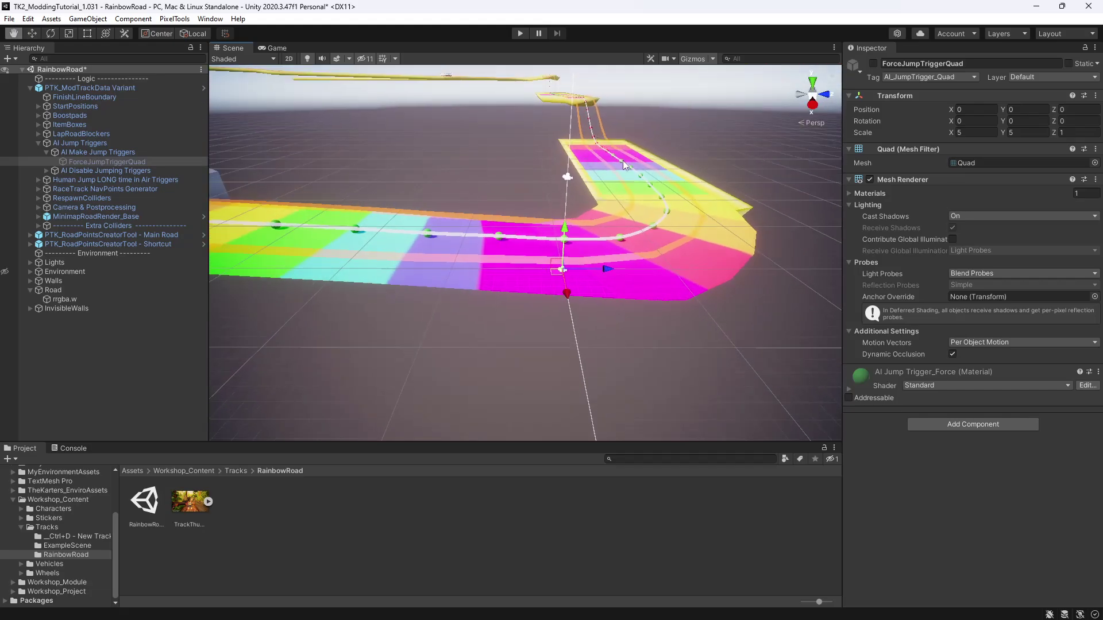
{"action": "middle_click_drag", "start_coordinate": [610, 154], "coordinate": [549, 138]}
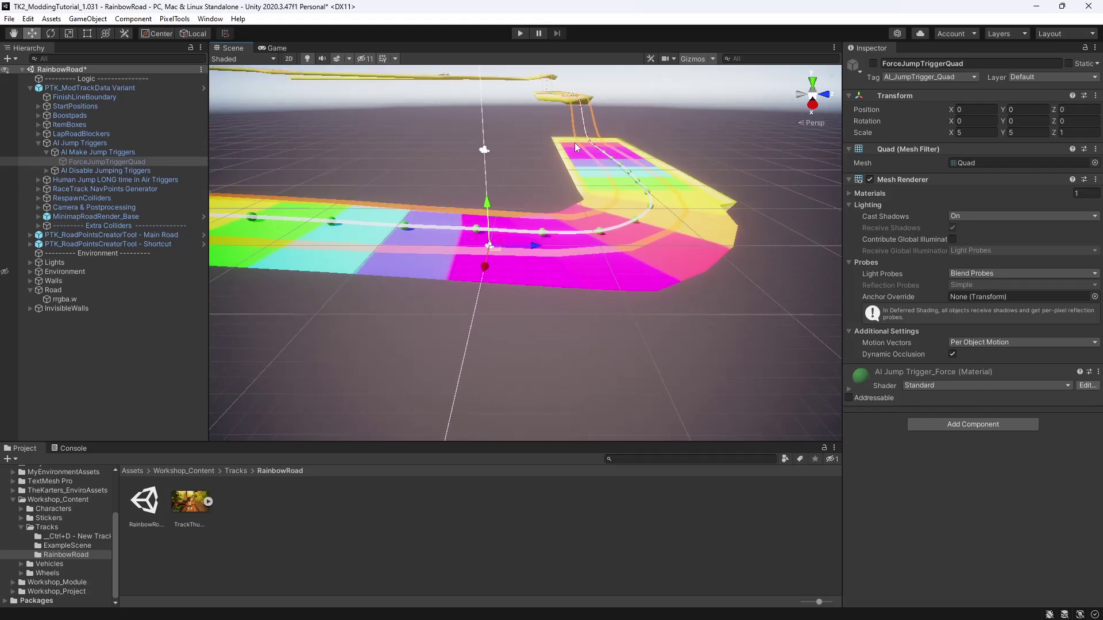
Enable ForceJumpTriggerQuad under AI Make Jump Triggers and inspect it against the road.
{"action": "left_click", "coordinate": [119, 171]}
{"action": "left_click", "coordinate": [131, 162]}
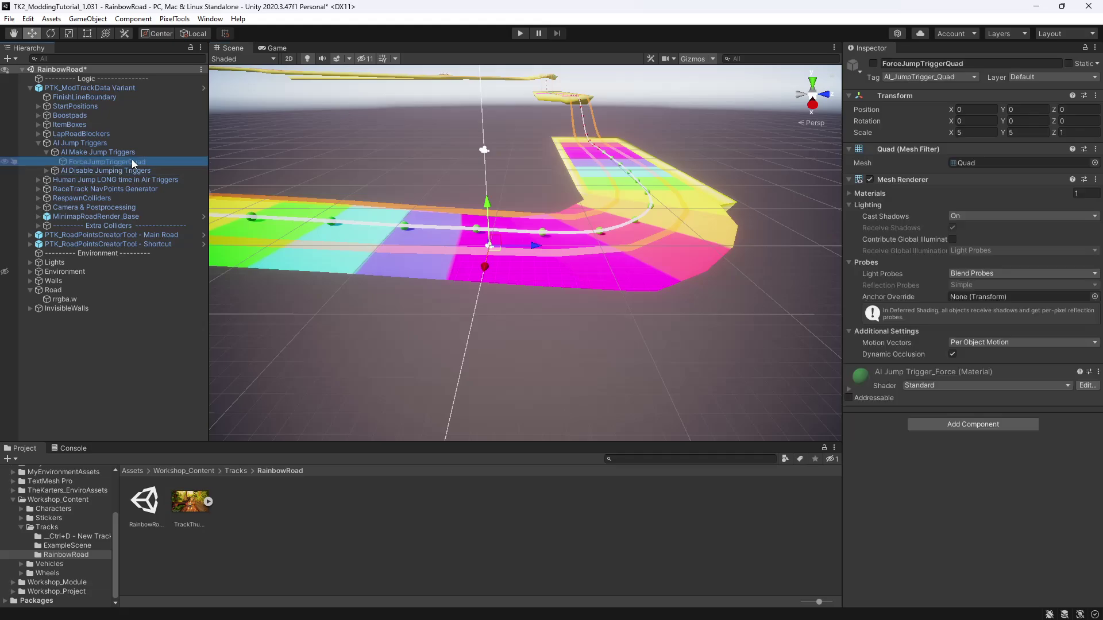
{"action": "left_click", "coordinate": [873, 64]}
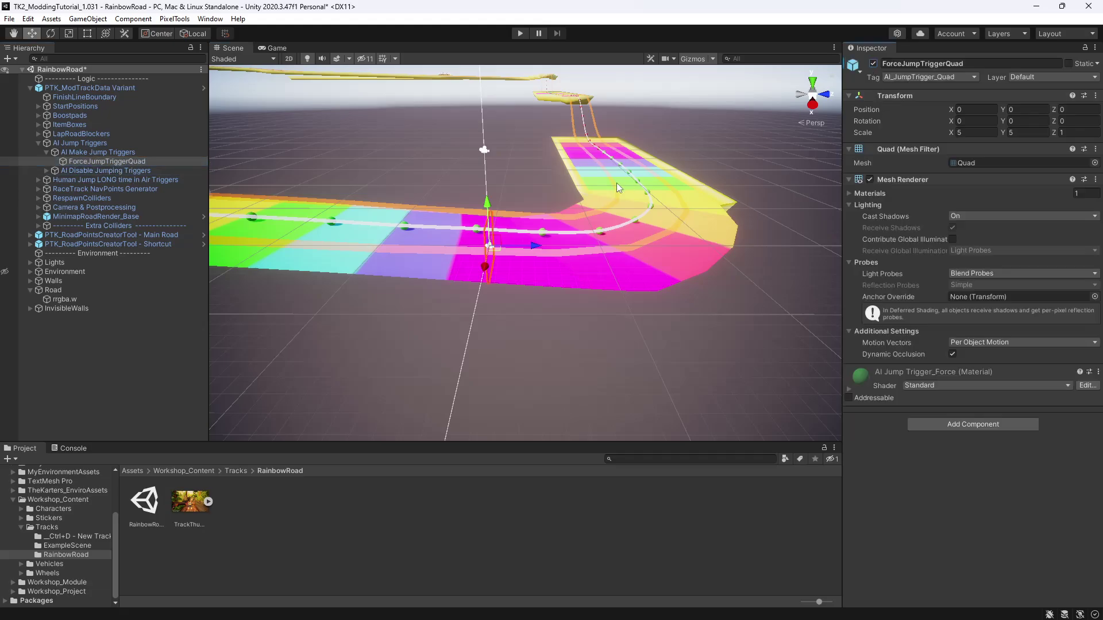
{"action": "mouse_move", "coordinate": [617, 183]}
{"action": "right_mouse_down"}
{"action": "mouse_move", "coordinate": [562, 189]}
{"action": "mouse_move", "coordinate": [648, 173]}
{"action": "mouse_move", "coordinate": [562, 171]}
{"action": "mouse_move", "coordinate": [623, 173]}
{"action": "right_mouse_up"}
{"action": "middle_click_drag", "start_coordinate": [575, 218], "coordinate": [487, 195]}
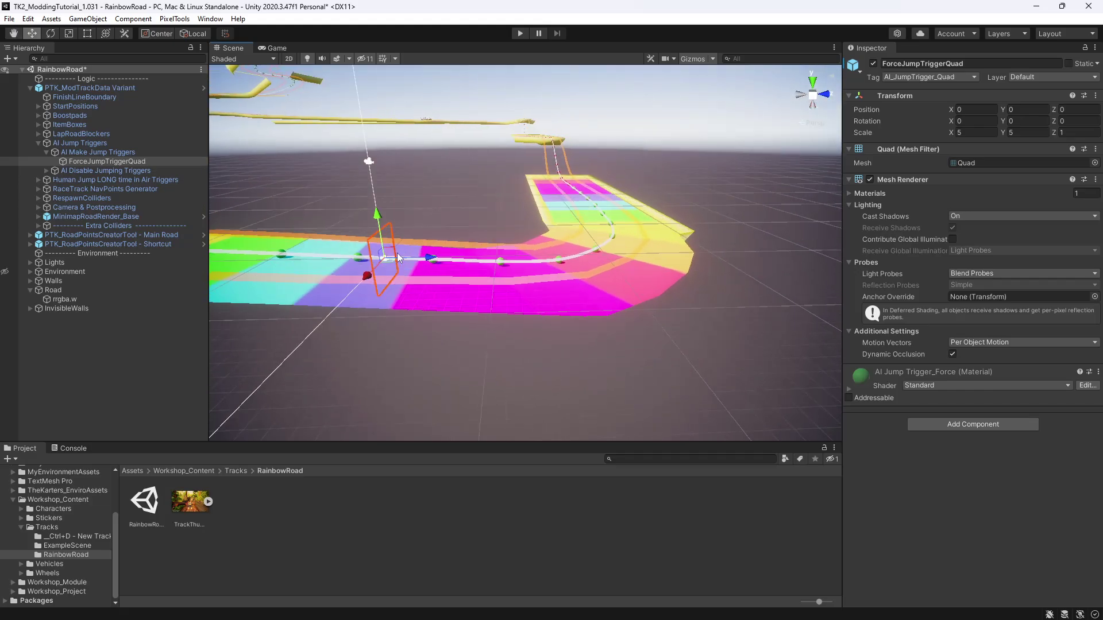
{"action": "middle_click_drag", "start_coordinate": [455, 230], "coordinate": [635, 217]}
{"action": "mouse_move", "coordinate": [577, 273]}
{"action": "middle_mouse_down"}
{"action": "mouse_move", "coordinate": [562, 283]}
{"action": "mouse_move", "coordinate": [581, 282]}
{"action": "mouse_move", "coordinate": [561, 274]}
{"action": "middle_mouse_up"}
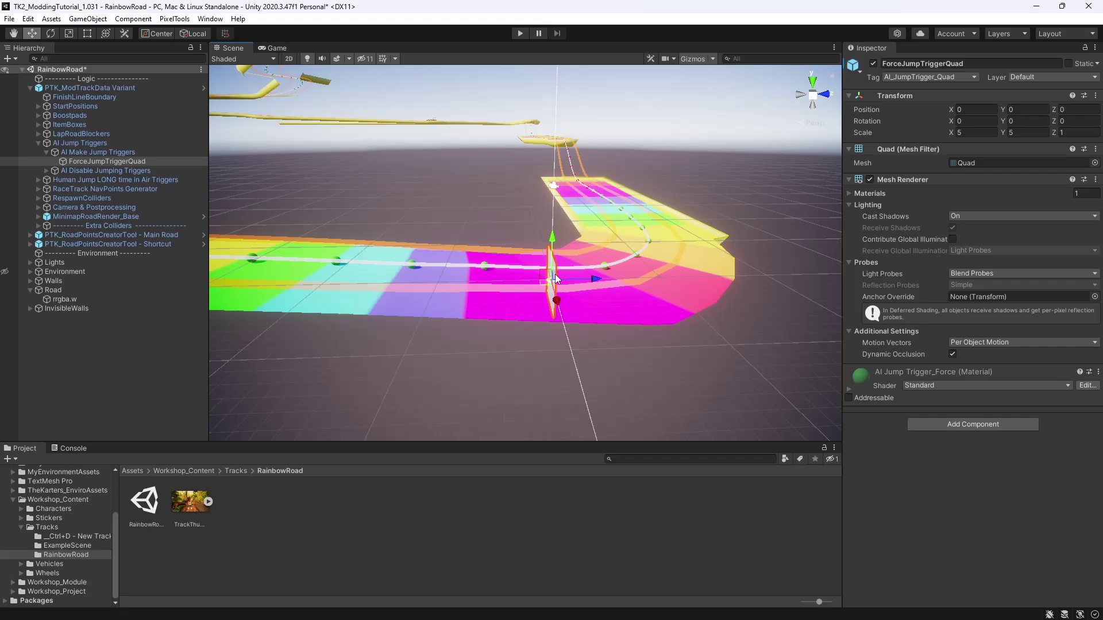
Examine ForceJumpTriggerQuad's location relative to the road and the jump gaps along the track.
{"action": "left_click", "coordinate": [97, 152]}
{"action": "left_click", "coordinate": [106, 161]}
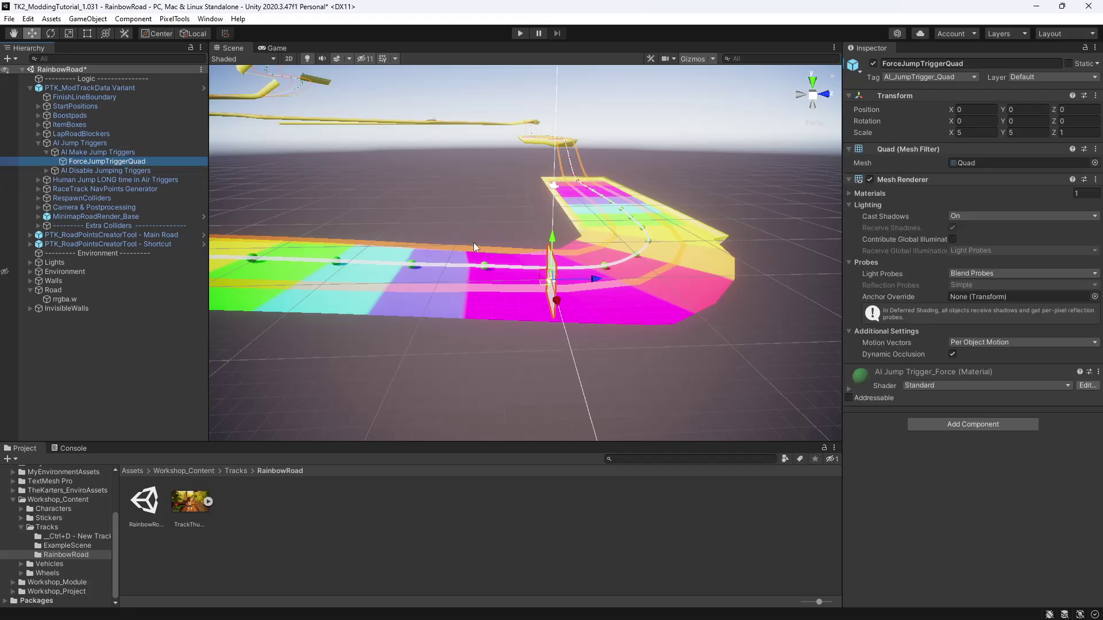
{"action": "middle_click_drag", "start_coordinate": [568, 271], "coordinate": [570, 338]}
{"action": "scroll", "coordinate": [577, 277], "scroll_direction": "up", "scroll_amount": 3}
{"action": "scroll", "coordinate": [577, 276], "scroll_direction": "down", "scroll_amount": 2}
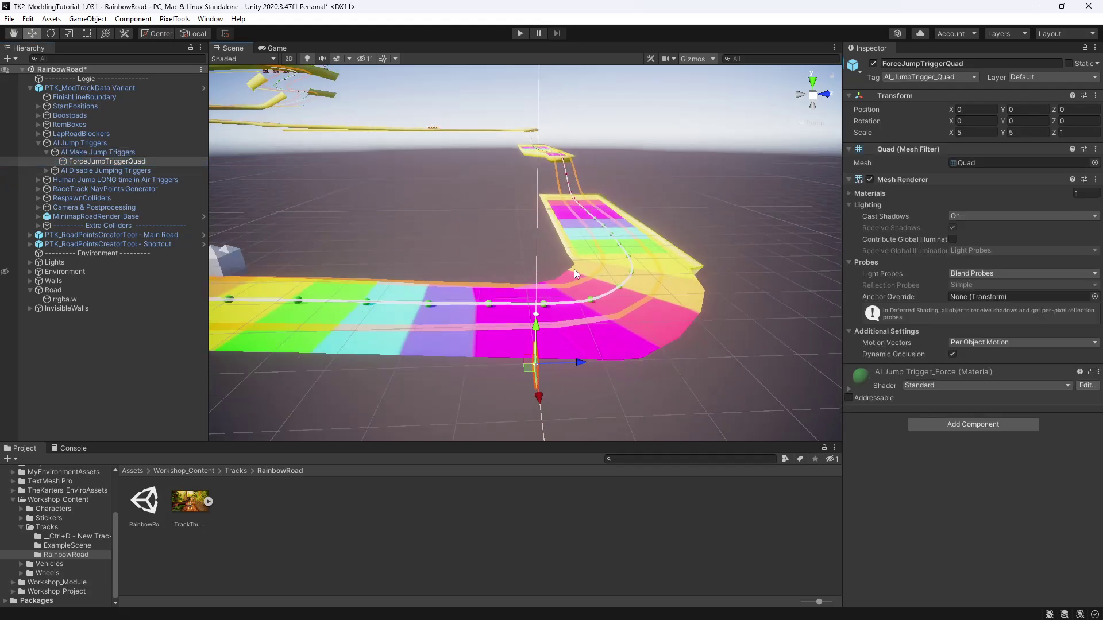
{"action": "middle_click_drag", "start_coordinate": [403, 248], "coordinate": [591, 330]}
{"action": "left_click_drag", "start_coordinate": [590, 330], "coordinate": [535, 316], "text": "alt"}
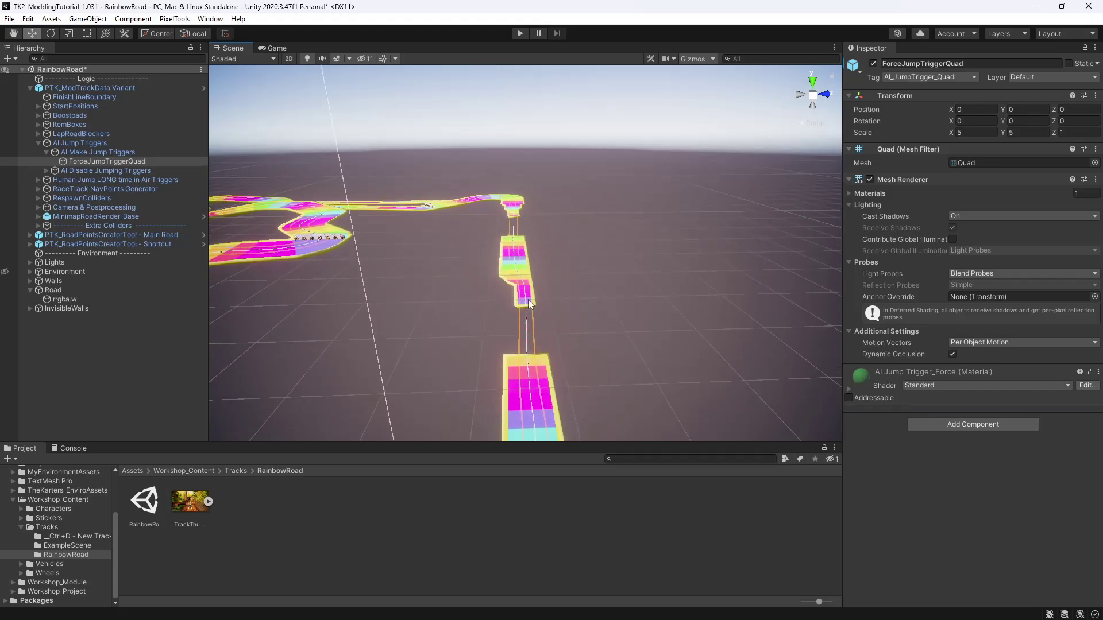
{"action": "left_click_drag", "start_coordinate": [555, 237], "coordinate": [492, 284], "text": "alt"}
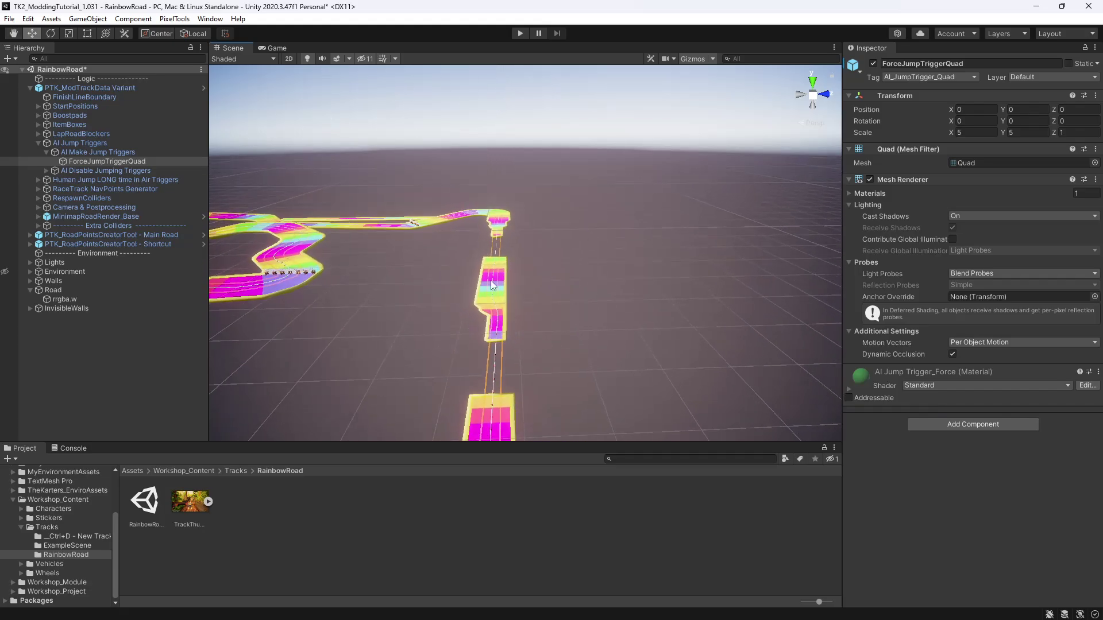
{"action": "left_click", "coordinate": [39, 188]}
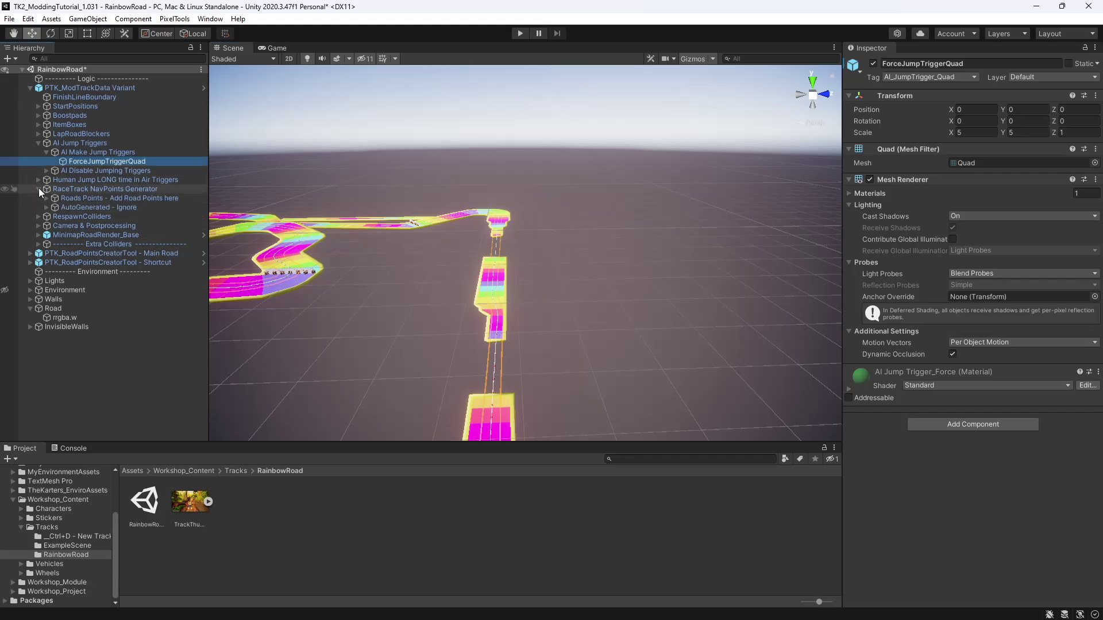
{"action": "left_click", "coordinate": [38, 188]}
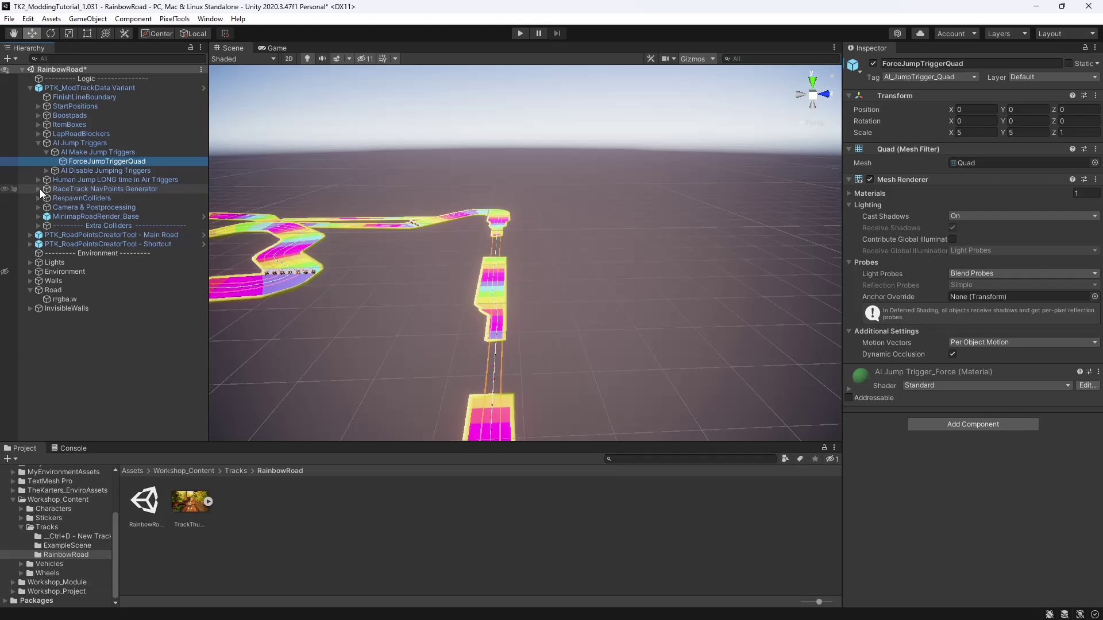
Frame the rrgba.w road mesh and examine the gaps between its separate pieces.
{"action": "left_click", "coordinate": [488, 282]}
{"action": "key", "text": "f"}
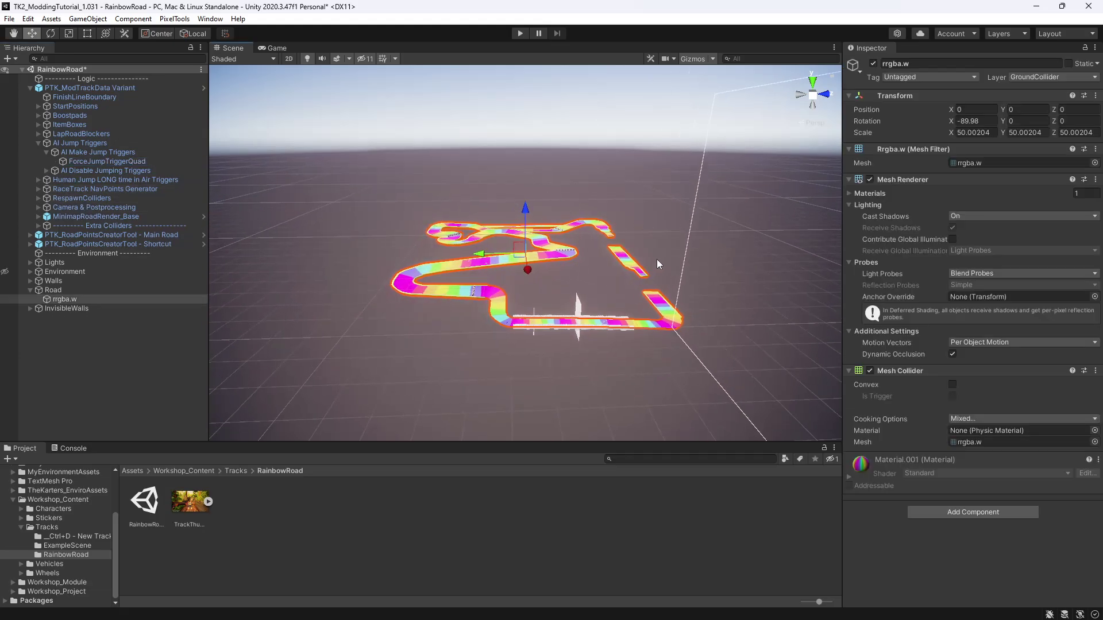
{"action": "middle_click_drag", "start_coordinate": [656, 260], "coordinate": [525, 310]}
{"action": "scroll", "coordinate": [516, 311], "scroll_direction": "up", "scroll_amount": 5}
{"action": "right_click_drag", "start_coordinate": [515, 311], "coordinate": [525, 291]}
{"action": "scroll", "coordinate": [529, 287], "scroll_direction": "up", "scroll_amount": 5}
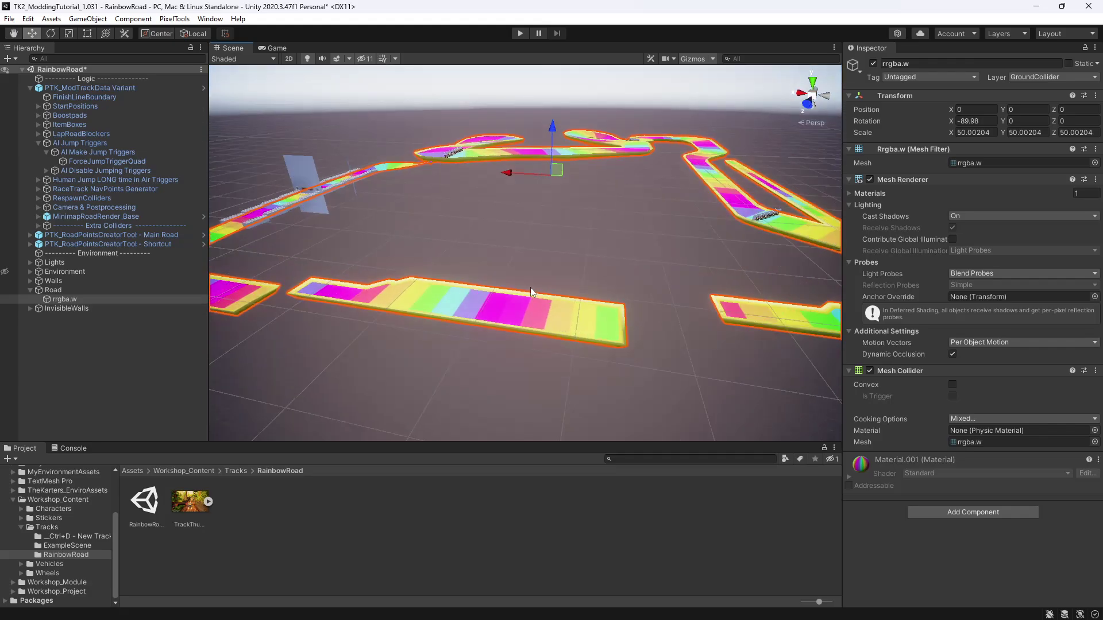
{"action": "middle_click_drag", "start_coordinate": [558, 294], "coordinate": [497, 286]}
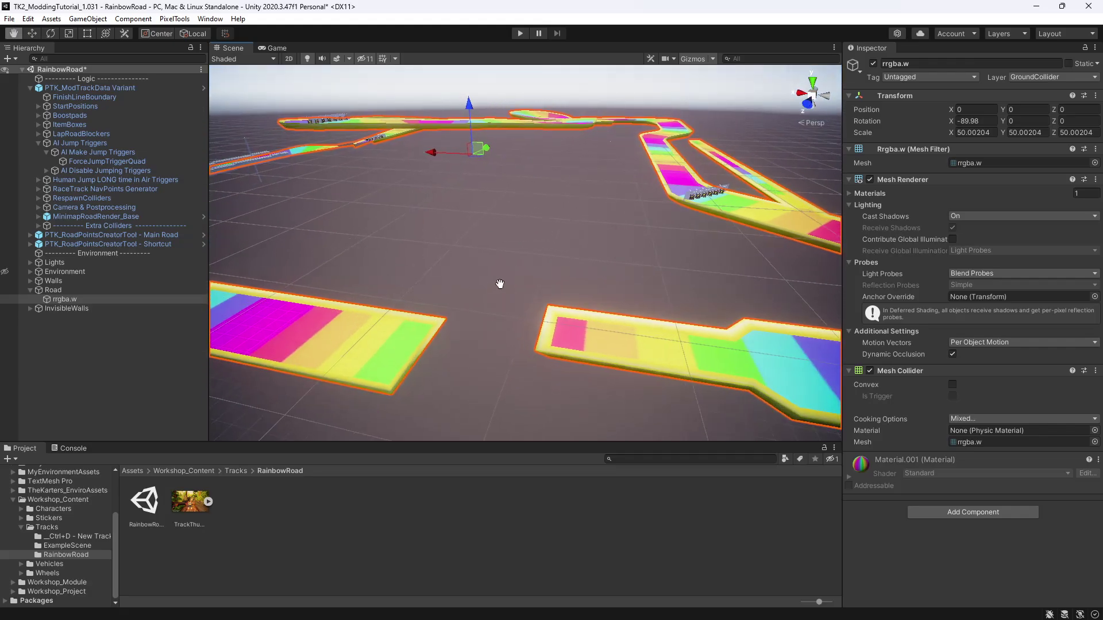
{"action": "scroll", "coordinate": [509, 288], "scroll_direction": "up", "scroll_amount": 3}
{"action": "middle_click_drag", "start_coordinate": [545, 322], "coordinate": [556, 296]}
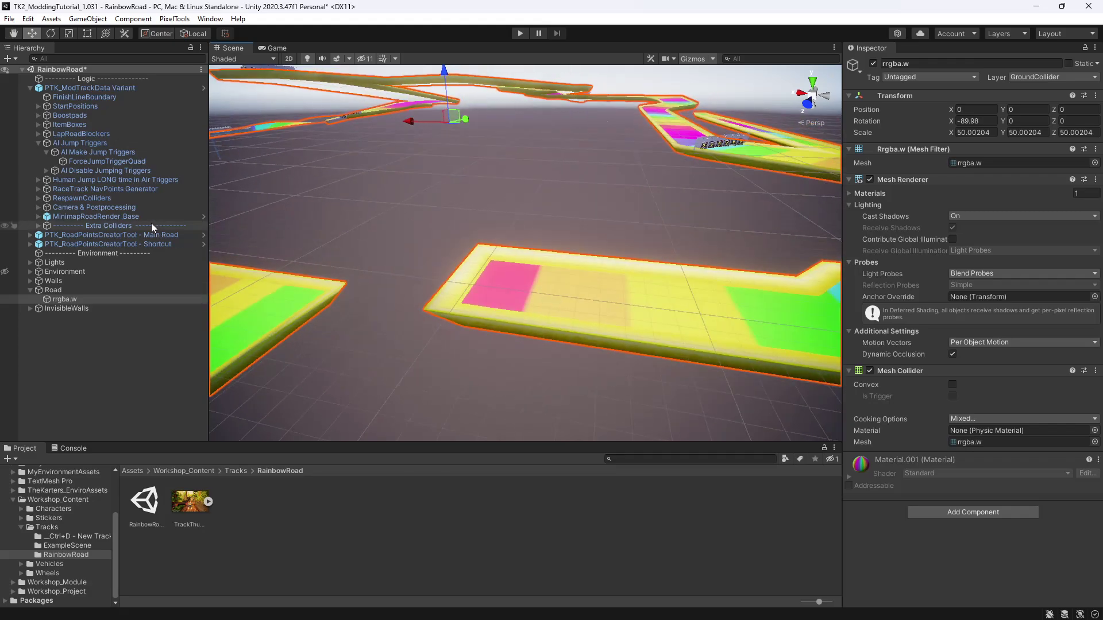
{"action": "middle_click_drag", "start_coordinate": [397, 214], "coordinate": [454, 251]}
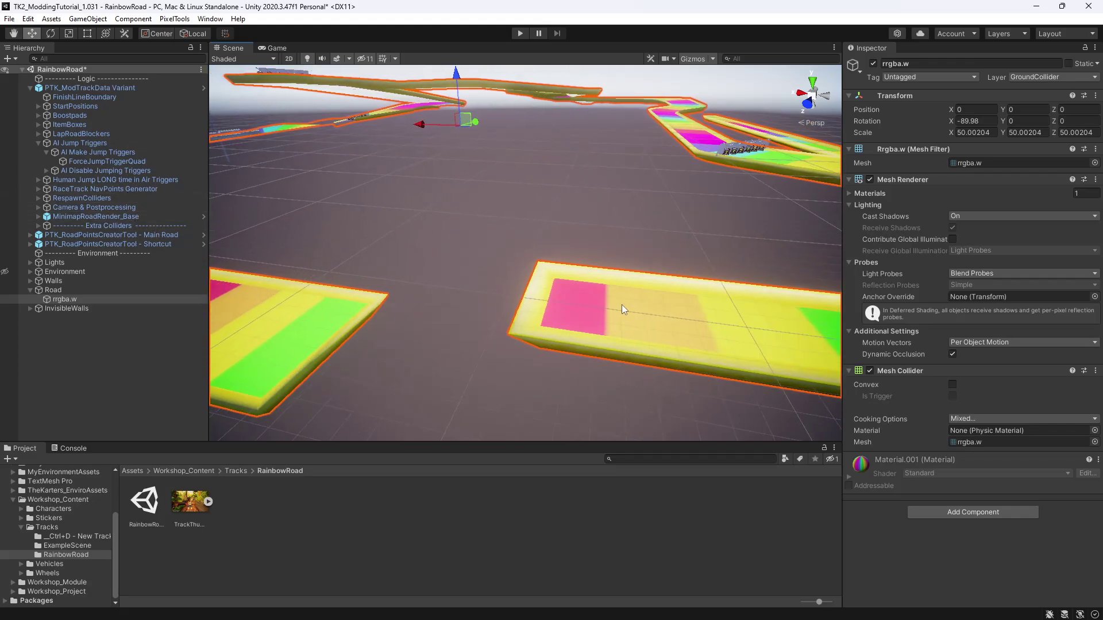
Align ForceJumpTriggerQuad with a view looking along the road at the take-off edge of the jump gap.
{"action": "left_click", "coordinate": [87, 89]}
{"action": "middle_click_drag", "start_coordinate": [710, 258], "coordinate": [436, 294]}
{"action": "right_click_drag", "start_coordinate": [434, 294], "coordinate": [155, 224]}
{"action": "scroll", "coordinate": [461, 270], "scroll_direction": "down", "scroll_amount": 4}
{"action": "middle_click_drag", "start_coordinate": [460, 270], "coordinate": [445, 261]}
{"action": "scroll", "coordinate": [445, 261], "scroll_direction": "down", "scroll_amount": 4}
{"action": "scroll", "coordinate": [444, 261], "scroll_direction": "up", "scroll_amount": 4}
{"action": "mouse_move", "coordinate": [468, 236]}
{"action": "right_mouse_down"}
{"action": "mouse_move", "coordinate": [458, 231]}
{"action": "mouse_move", "coordinate": [475, 226]}
{"action": "right_mouse_up"}
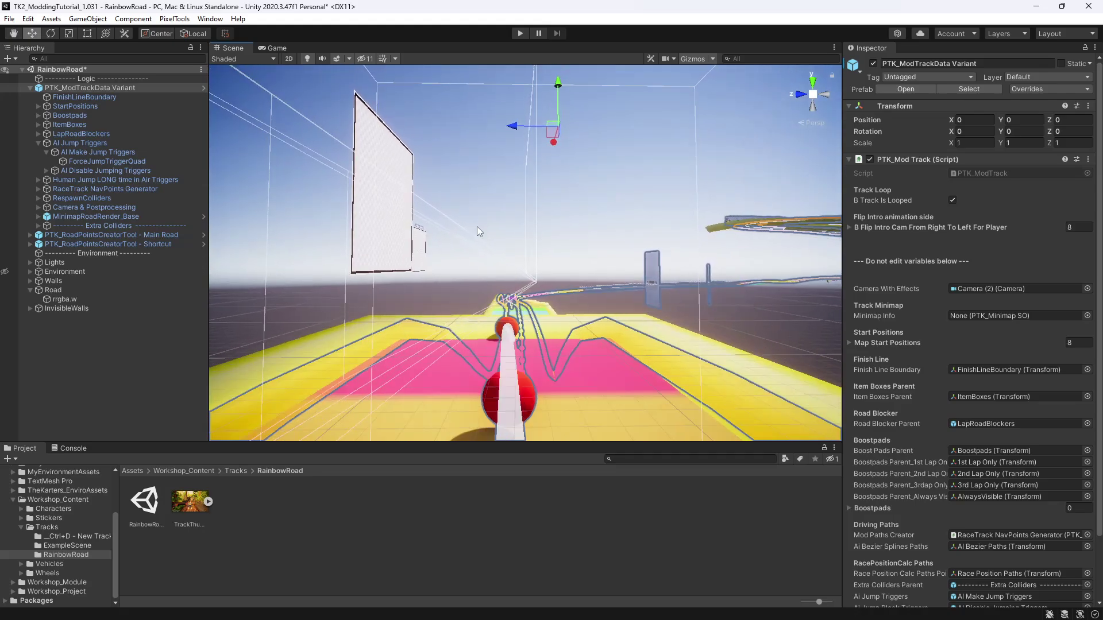
{"action": "scroll", "coordinate": [477, 227], "scroll_direction": "down", "scroll_amount": 3}
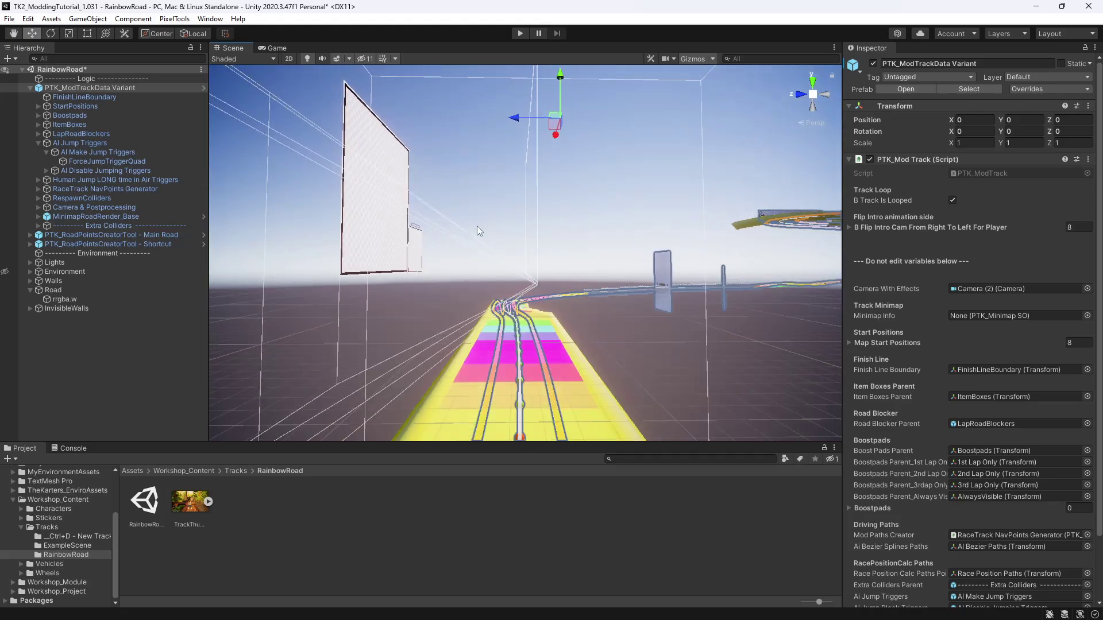
{"action": "left_click", "coordinate": [109, 162]}
{"action": "key", "text": "f"}
{"action": "scroll", "coordinate": [513, 251], "scroll_direction": "down", "scroll_amount": 5}
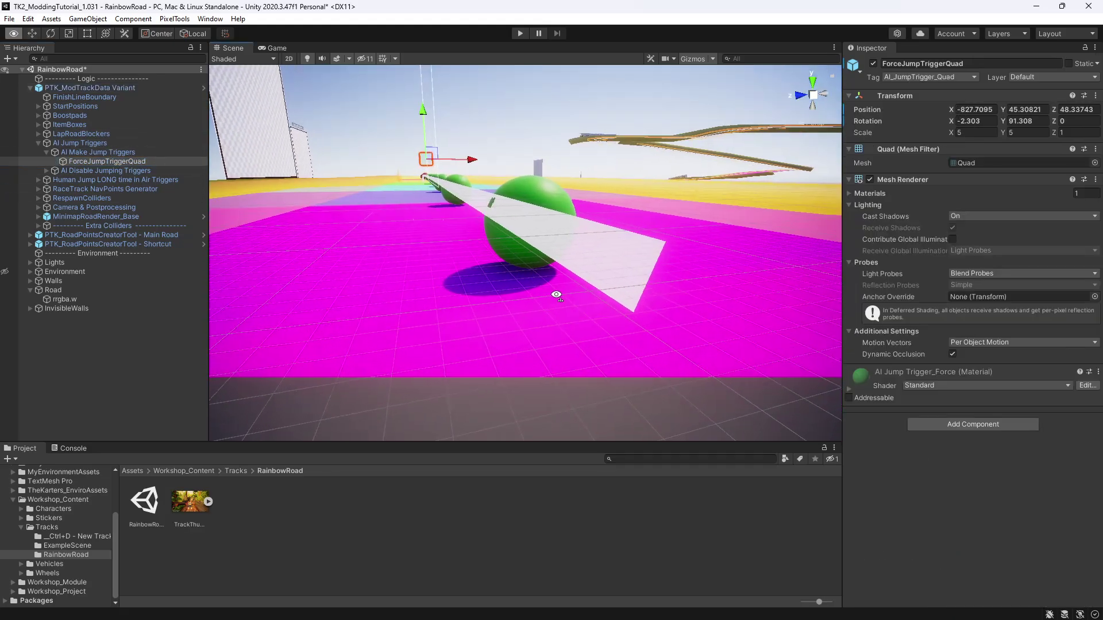
Scale ForceJumpTriggerQuad to 54.28 in X and 33.1 in Y so it spans the road.
{"action": "right_click_drag", "start_coordinate": [509, 251], "coordinate": [595, 304]}
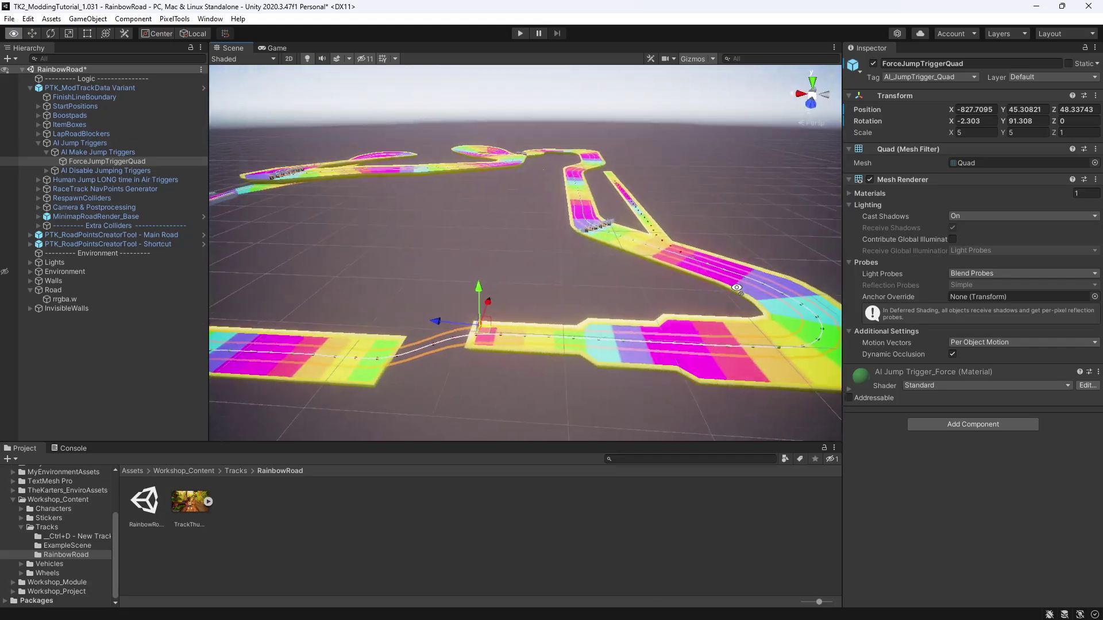
{"action": "middle_click_drag", "start_coordinate": [595, 301], "coordinate": [556, 310]}
{"action": "scroll", "coordinate": [597, 302], "scroll_direction": "up", "scroll_amount": 3}
{"action": "right_click_drag", "start_coordinate": [556, 309], "coordinate": [616, 278]}
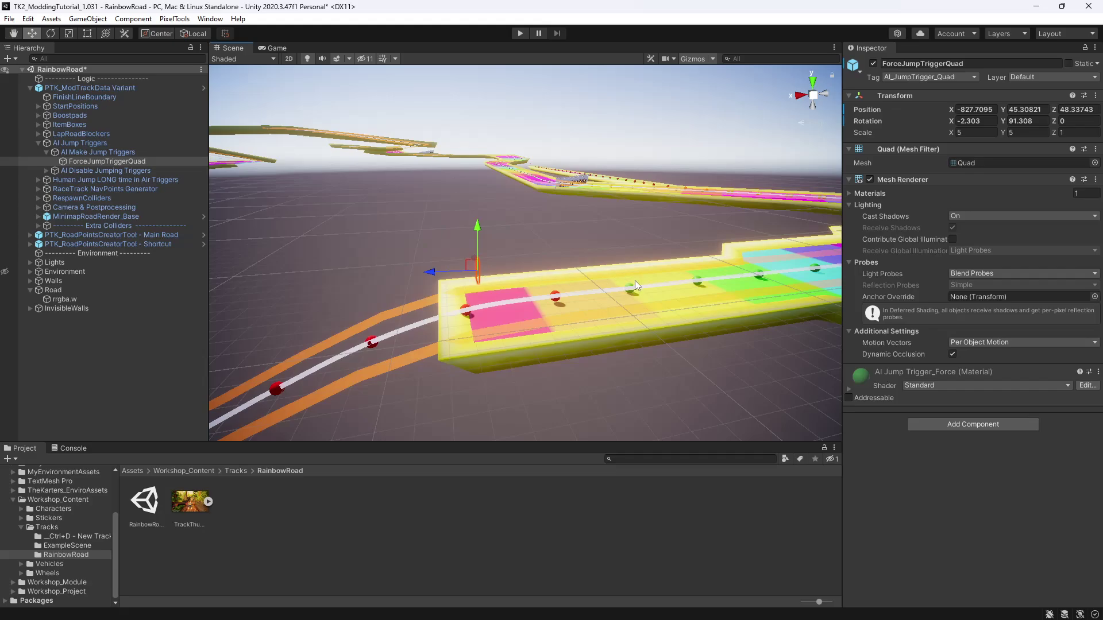
{"action": "middle_click_drag", "start_coordinate": [829, 207], "coordinate": [719, 228]}
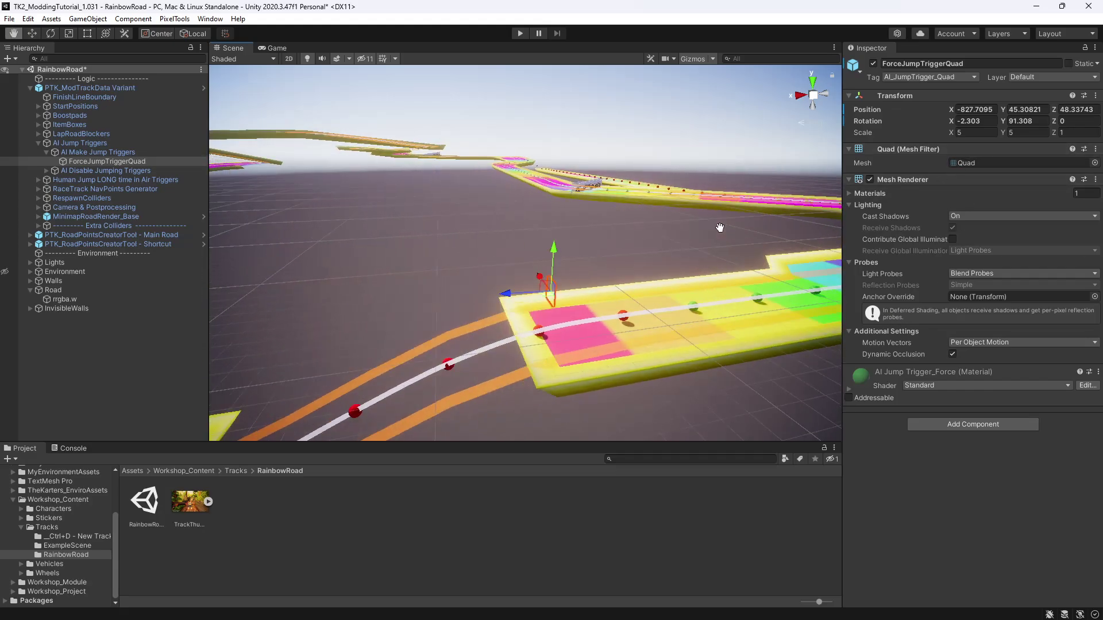
{"action": "right_click_drag", "start_coordinate": [718, 229], "coordinate": [649, 219]}
{"action": "middle_click_drag", "start_coordinate": [650, 219], "coordinate": [634, 218]}
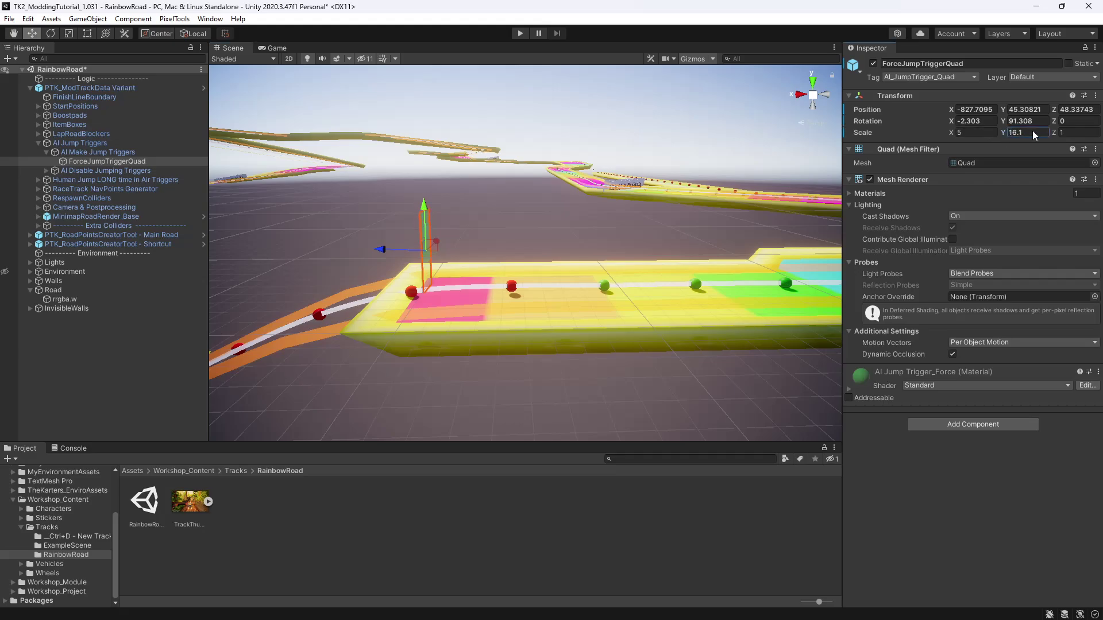
{"action": "left_click_drag", "start_coordinate": [952, 133], "coordinate": [288, 113]}
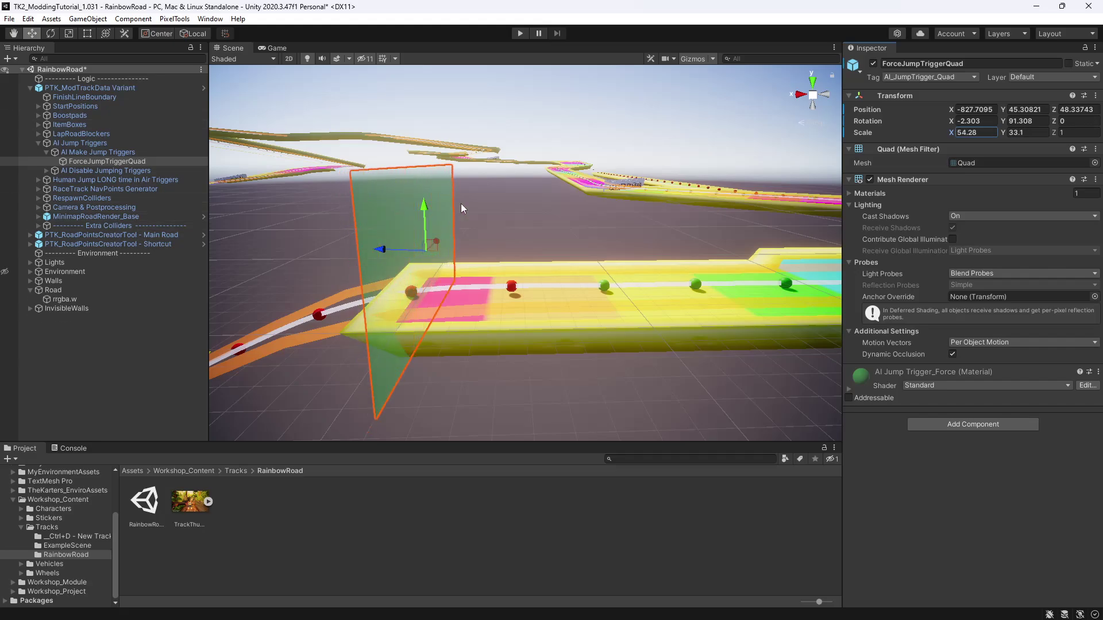
Move ForceJumpTriggerQuad toward the gap edge of the road, to about X -820.79, Y 45.59, Z 48.18.
{"action": "right_click_drag", "start_coordinate": [460, 203], "coordinate": [368, 210]}
{"action": "mouse_move", "coordinate": [488, 216]}
{"action": "middle_mouse_down"}
{"action": "mouse_move", "coordinate": [423, 219]}
{"action": "mouse_move", "coordinate": [491, 210]}
{"action": "middle_mouse_up"}
{"action": "right_click_drag", "start_coordinate": [454, 178], "coordinate": [428, 211]}
{"action": "middle_click_drag", "start_coordinate": [428, 211], "coordinate": [438, 228]}
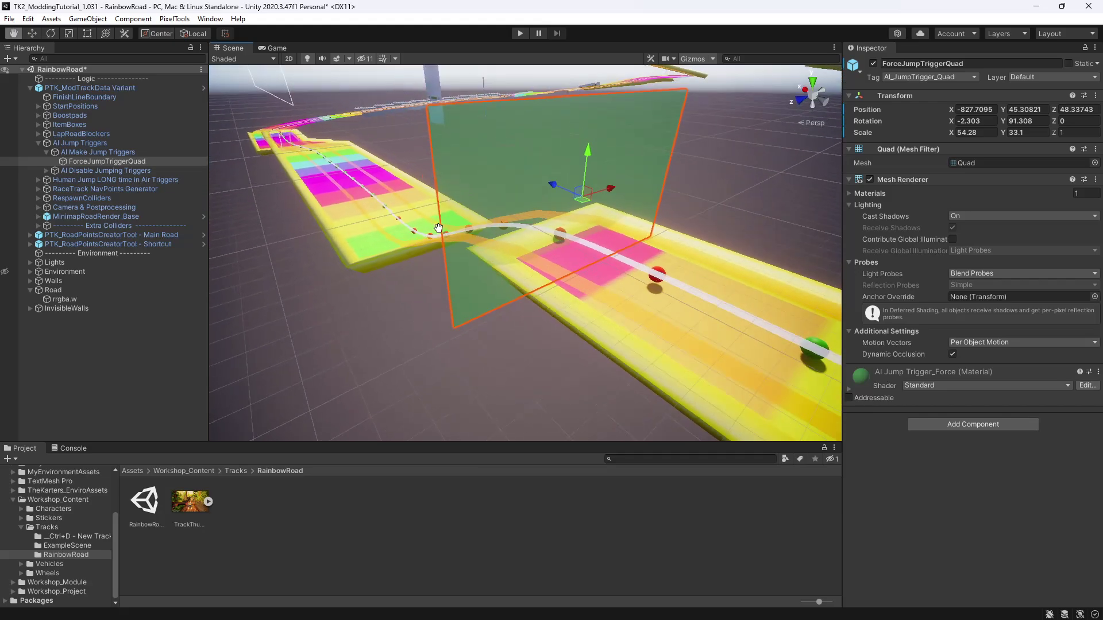
{"action": "right_click_drag", "start_coordinate": [438, 228], "coordinate": [563, 253]}
{"action": "middle_click_drag", "start_coordinate": [562, 253], "coordinate": [542, 270]}
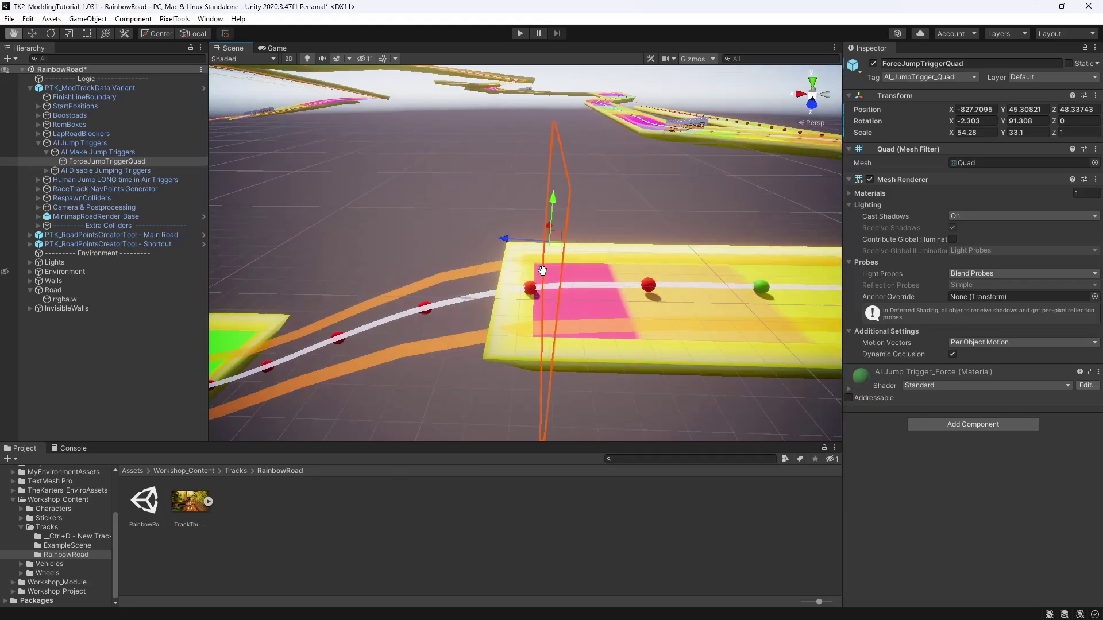
{"action": "left_click_drag", "start_coordinate": [509, 241], "coordinate": [463, 236]}
Check ForceJumpTriggerQuad's placement against the gap and the AI path from several angles.
{"action": "middle_click_drag", "start_coordinate": [572, 282], "coordinate": [512, 291]}
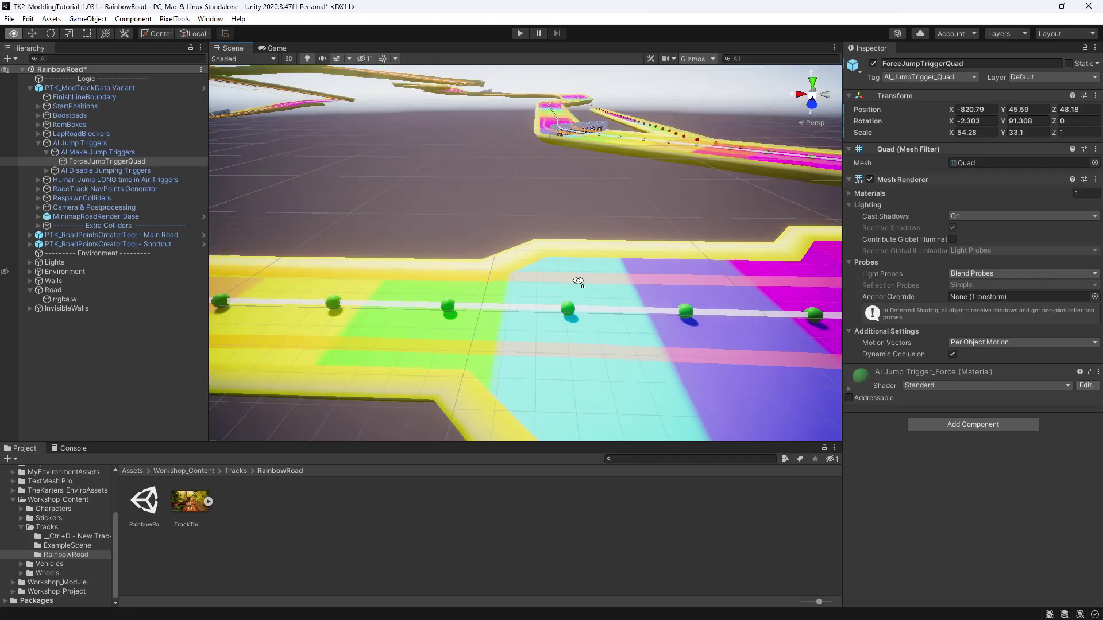
{"action": "right_click_drag", "start_coordinate": [578, 281], "coordinate": [364, 248]}
{"action": "middle_click_drag", "start_coordinate": [522, 229], "coordinate": [505, 251]}
{"action": "right_click_drag", "start_coordinate": [505, 250], "coordinate": [593, 326]}
{"action": "key", "text": "f"}
{"action": "key", "text": "f"}
{"action": "middle_click_drag", "start_coordinate": [287, 318], "coordinate": [566, 315]}
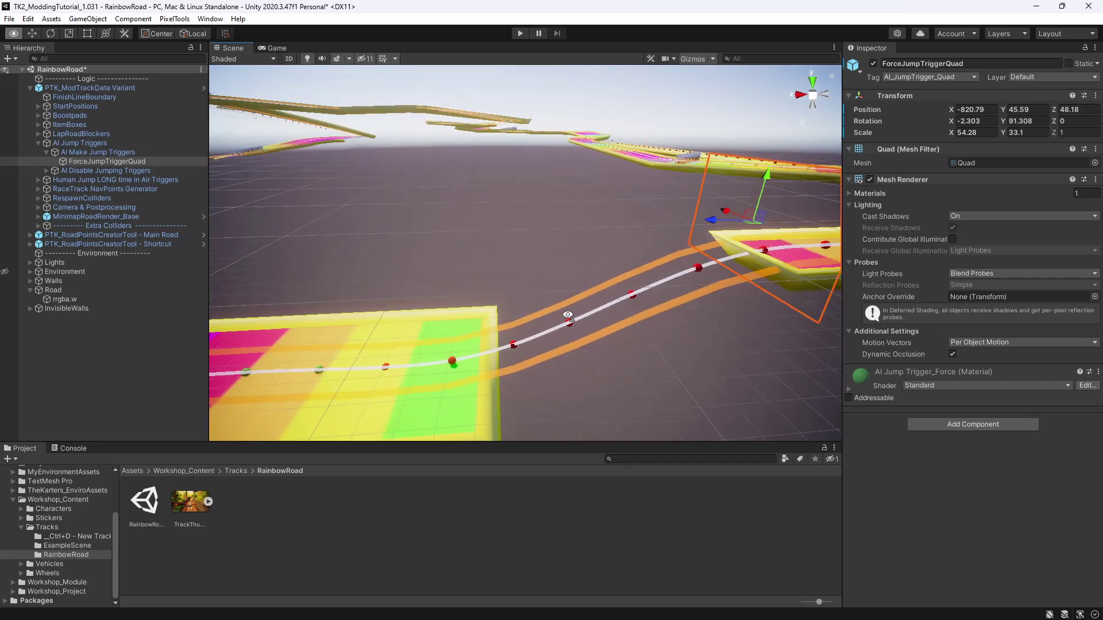
{"action": "right_click_drag", "start_coordinate": [566, 315], "coordinate": [690, 324]}
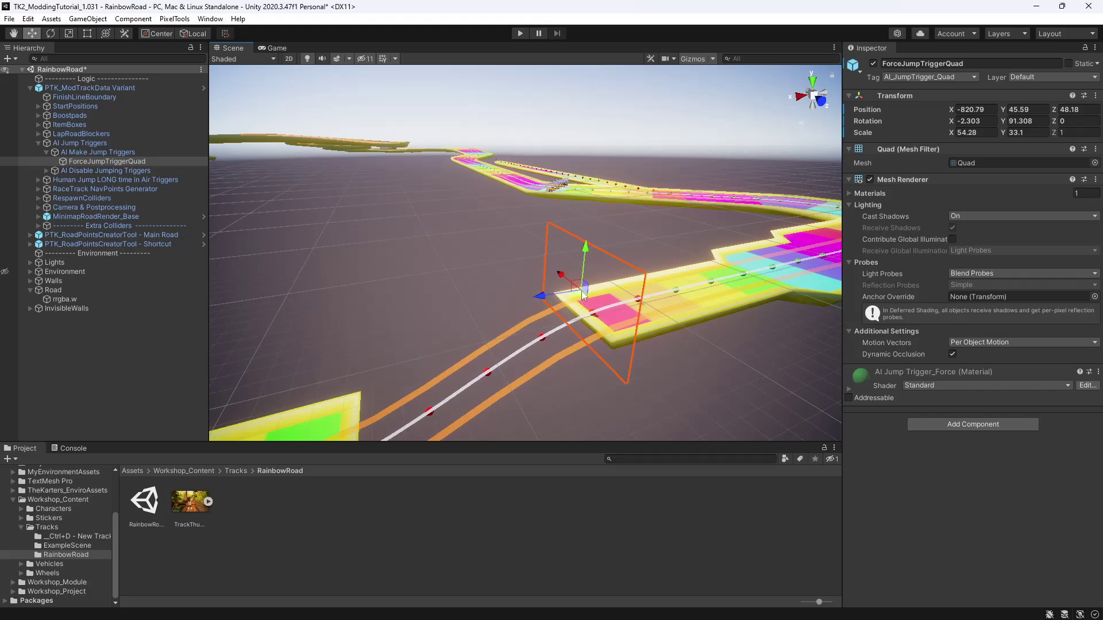
{"action": "left_click", "coordinate": [195, 33]}
{"action": "left_click", "coordinate": [198, 35]}
Duplicate ForceJumpTriggerQuad for the next jump gap along the track.
{"action": "left_click_drag", "start_coordinate": [646, 315], "coordinate": [628, 267], "text": "alt"}
{"action": "mouse_move", "coordinate": [627, 267]}
{"action": "right_mouse_down"}
{"action": "mouse_move", "coordinate": [595, 253]}
{"action": "mouse_move", "coordinate": [650, 268]}
{"action": "mouse_move", "coordinate": [612, 265]}
{"action": "right_mouse_up"}
{"action": "key", "text": "d"}
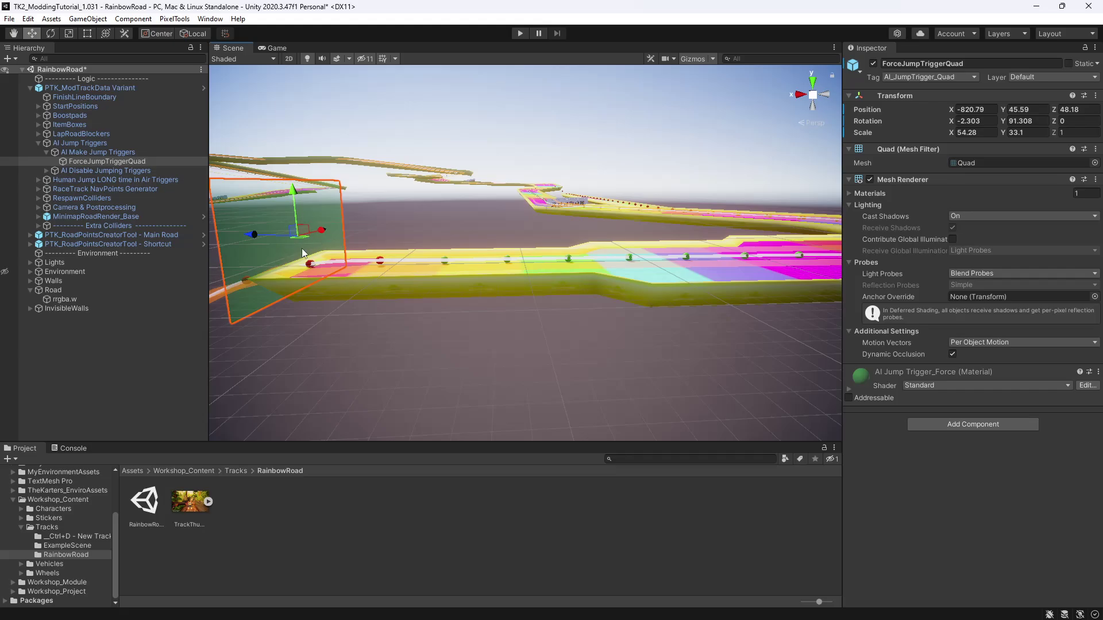
{"action": "middle_click_drag", "start_coordinate": [301, 248], "coordinate": [308, 256]}
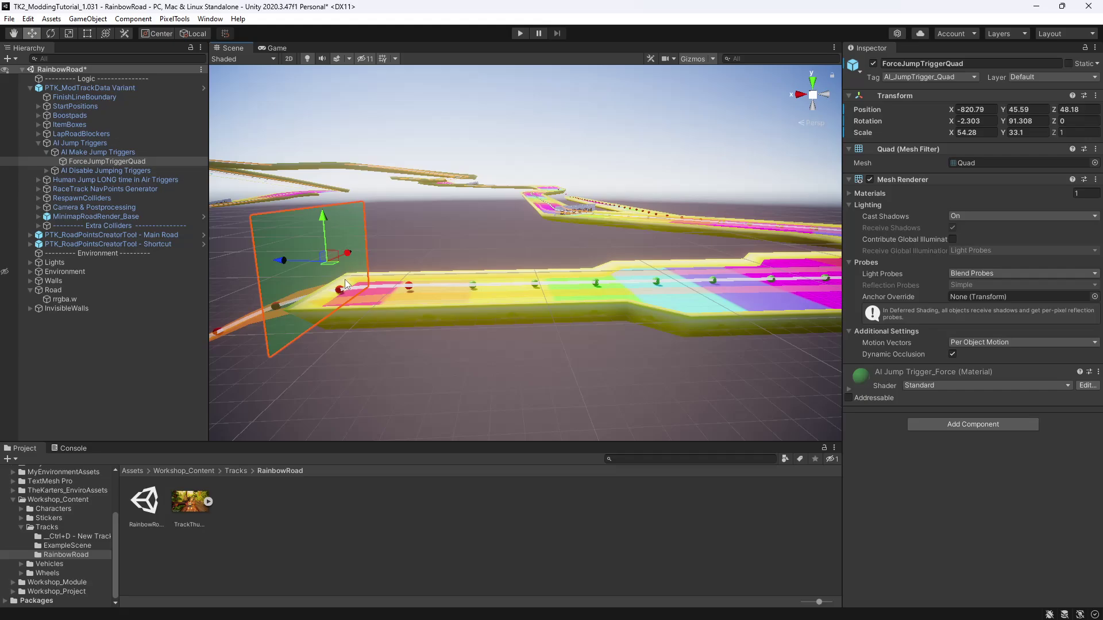
{"action": "middle_click_drag", "start_coordinate": [350, 278], "coordinate": [650, 282]}
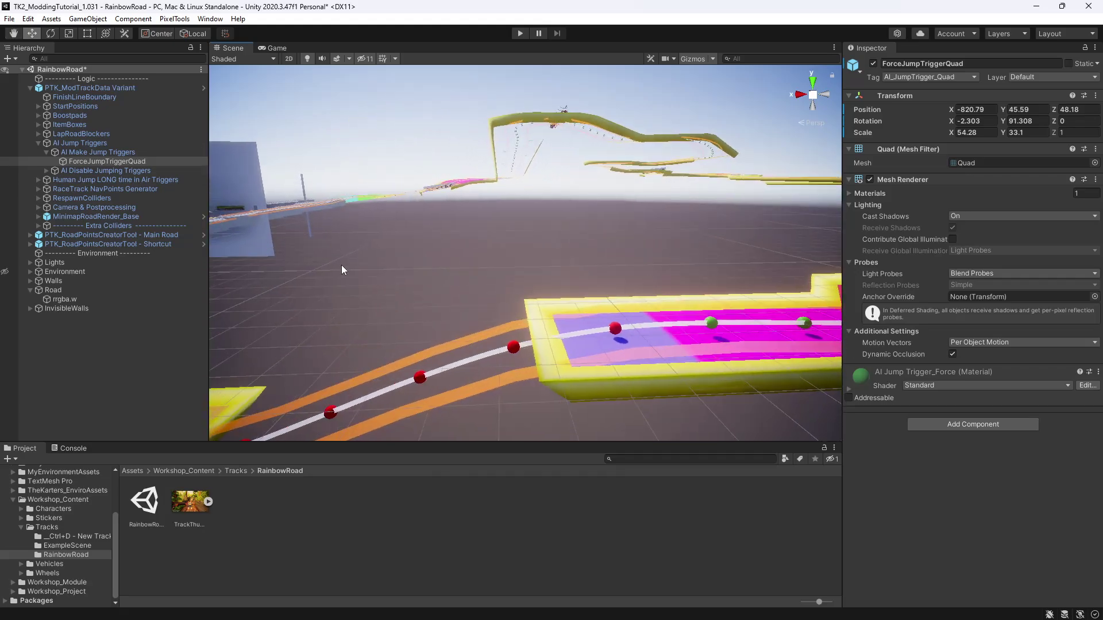
{"action": "left_click", "coordinate": [118, 161]}
{"action": "key", "text": "ctrl+d"}
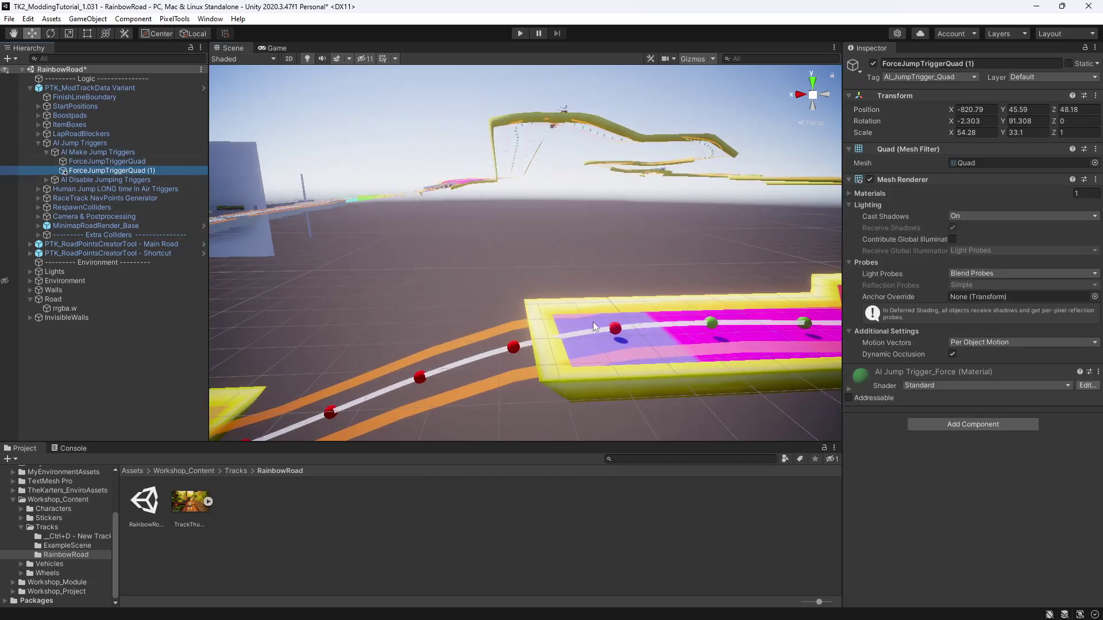
Align ForceJumpTriggerQuad (1) with a view looking along the road at the next gap's take-off edge.
{"action": "right_click_drag", "start_coordinate": [593, 322], "coordinate": [299, 245]}
{"action": "scroll", "coordinate": [413, 248], "scroll_direction": "up", "scroll_amount": 4}
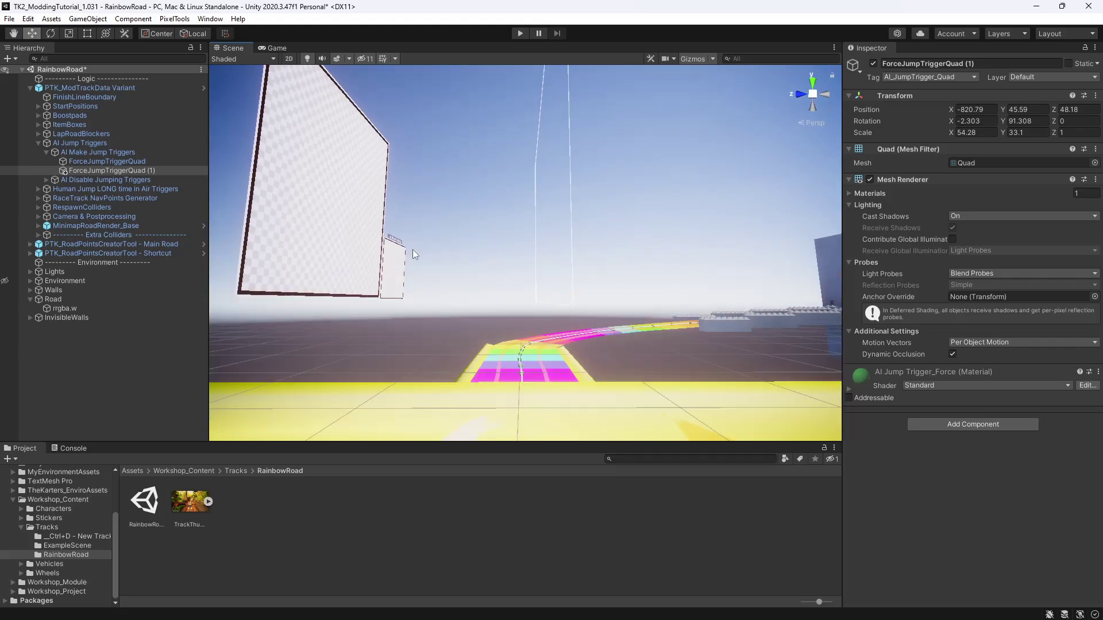
{"action": "left_click", "coordinate": [132, 170]}
{"action": "key", "text": "ctrl+shift+f"}
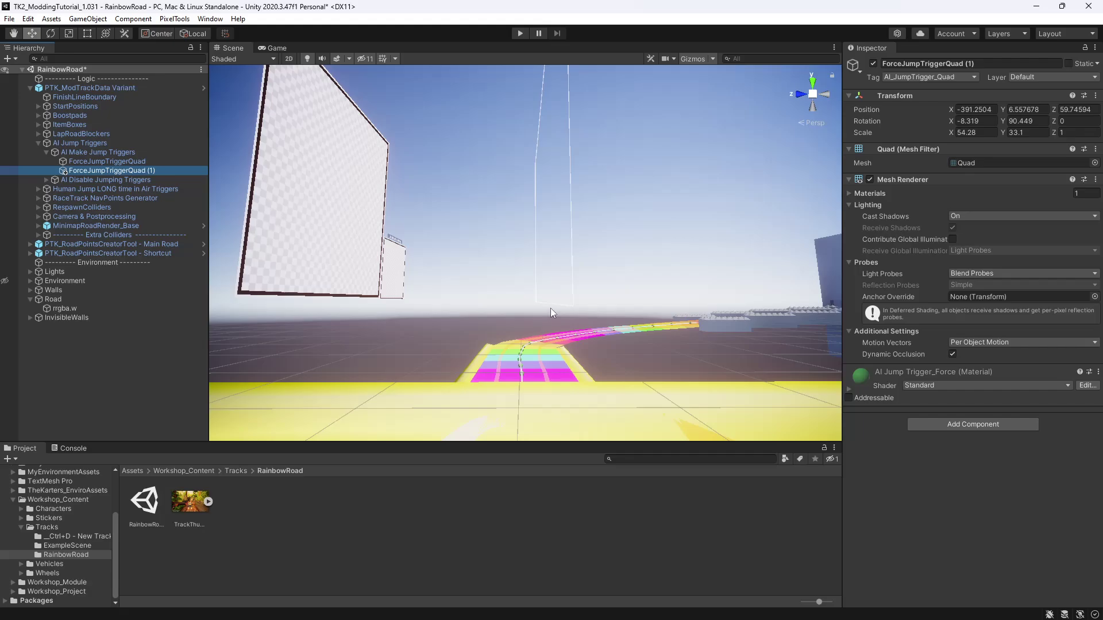
{"action": "key", "text": "f"}
Raise ForceJumpTriggerQuad (1) above the road surface to about Y 14.2.
{"action": "right_click_drag", "start_coordinate": [551, 308], "coordinate": [582, 353]}
{"action": "key", "text": "a"}
{"action": "left_click_drag", "start_coordinate": [571, 331], "coordinate": [580, 283]}
{"action": "key", "text": "a"}
{"action": "right_click_drag", "start_coordinate": [584, 368], "coordinate": [811, 384]}
{"action": "middle_click_drag", "start_coordinate": [585, 361], "coordinate": [614, 339]}
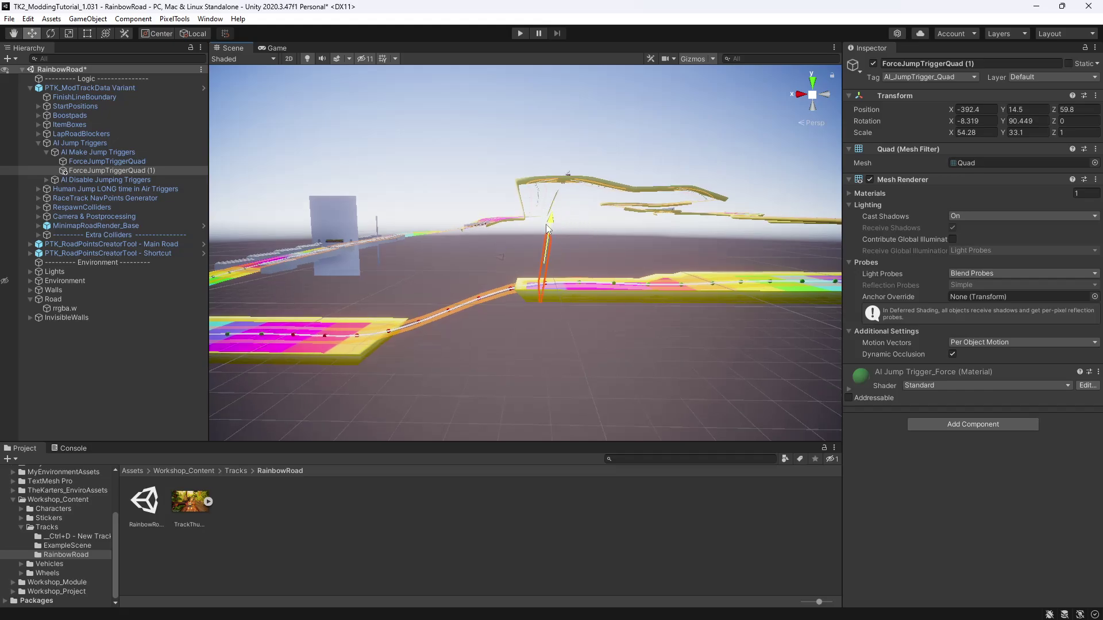
Set ForceJumpTriggerQuad (1)'s X rotation to 0 and move it to the road's gap edge at about X -379.4, Z 59.7.
{"action": "left_click", "coordinate": [983, 122]}
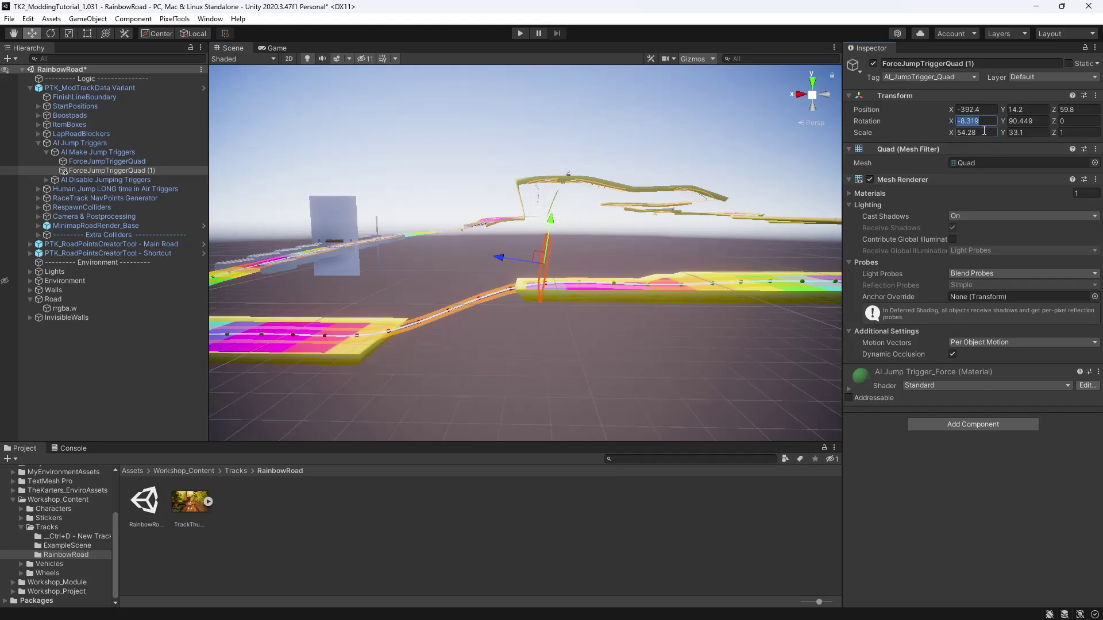
{"action": "type", "text": "0"}
{"action": "left_click_drag", "start_coordinate": [499, 263], "coordinate": [472, 265]}
{"action": "key", "text": "f"}
{"action": "scroll", "coordinate": [571, 285], "scroll_direction": "up", "scroll_amount": 3}
{"action": "right_click_drag", "start_coordinate": [570, 285], "coordinate": [744, 267]}
{"action": "scroll", "coordinate": [574, 301], "scroll_direction": "down", "scroll_amount": 5}
{"action": "scroll", "coordinate": [618, 311], "scroll_direction": "up", "scroll_amount": 2}
{"action": "middle_click_drag", "start_coordinate": [585, 286], "coordinate": [612, 284]}
{"action": "right_click_drag", "start_coordinate": [605, 281], "coordinate": [547, 295]}
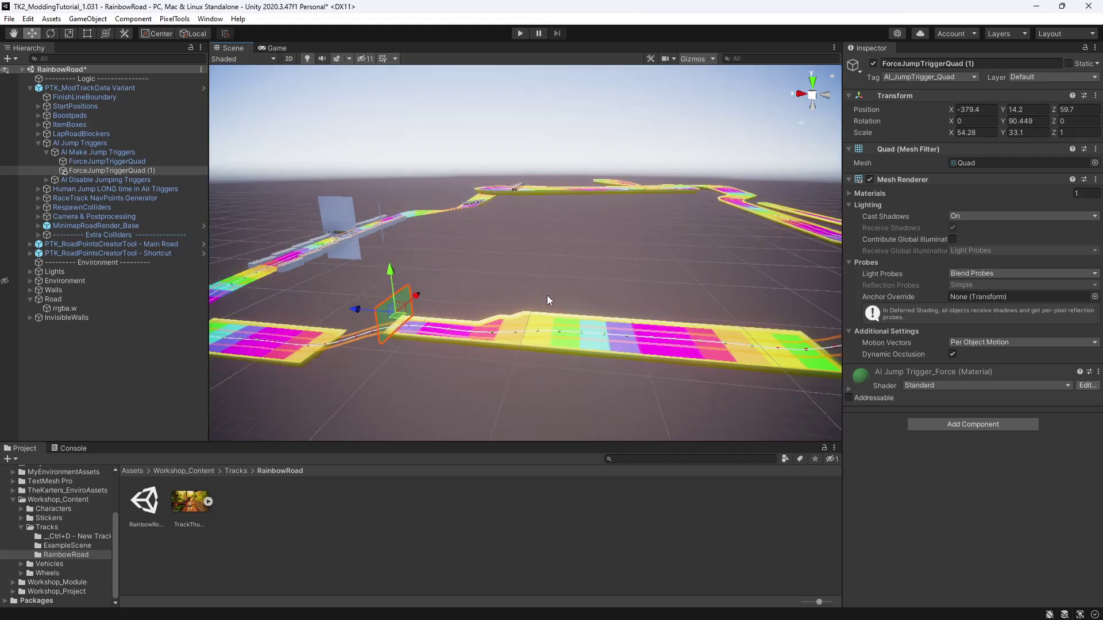
Examine the contents of the AI Disable Jumping Triggers group and collapse the AI Jump Triggers hierarchy.
{"action": "left_click", "coordinate": [46, 153]}
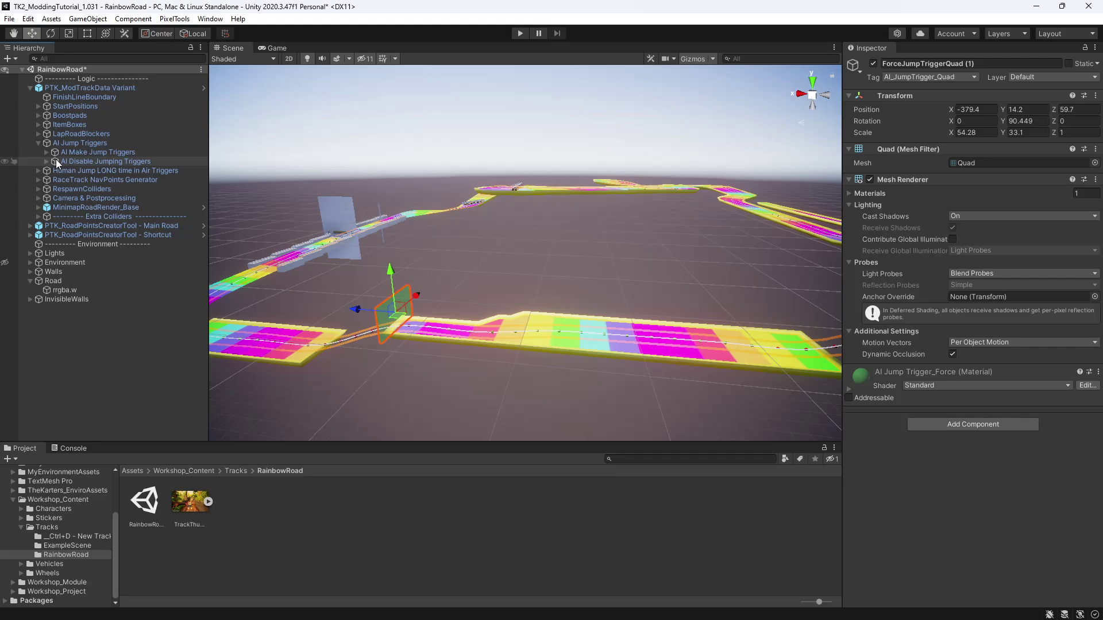
{"action": "left_click", "coordinate": [57, 160]}
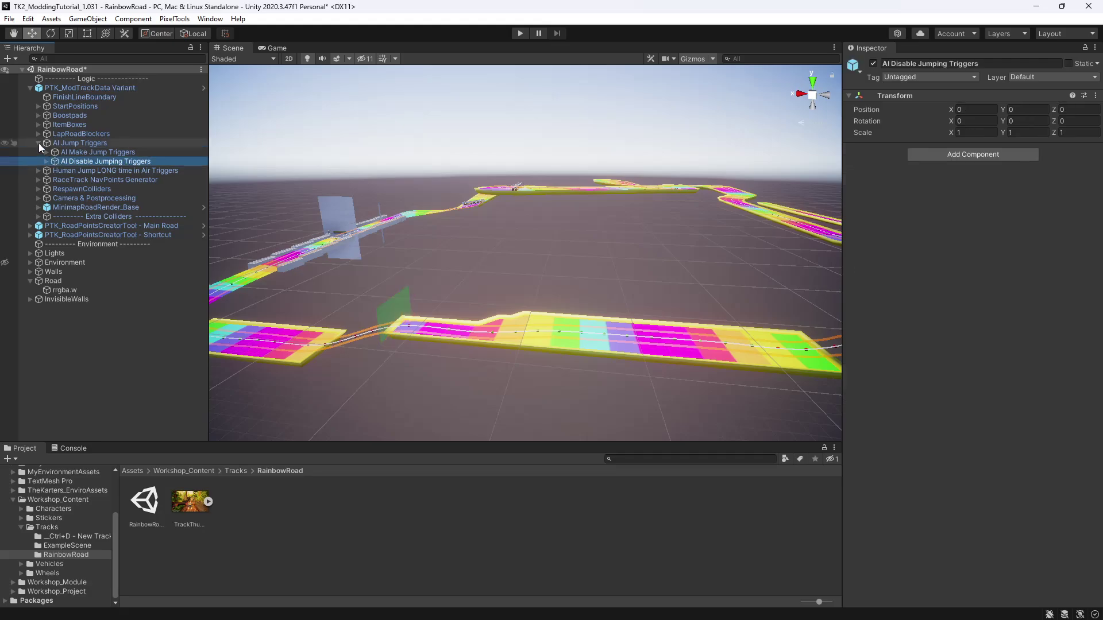
{"action": "left_click", "coordinate": [38, 143]}
{"action": "left_click", "coordinate": [39, 144]}
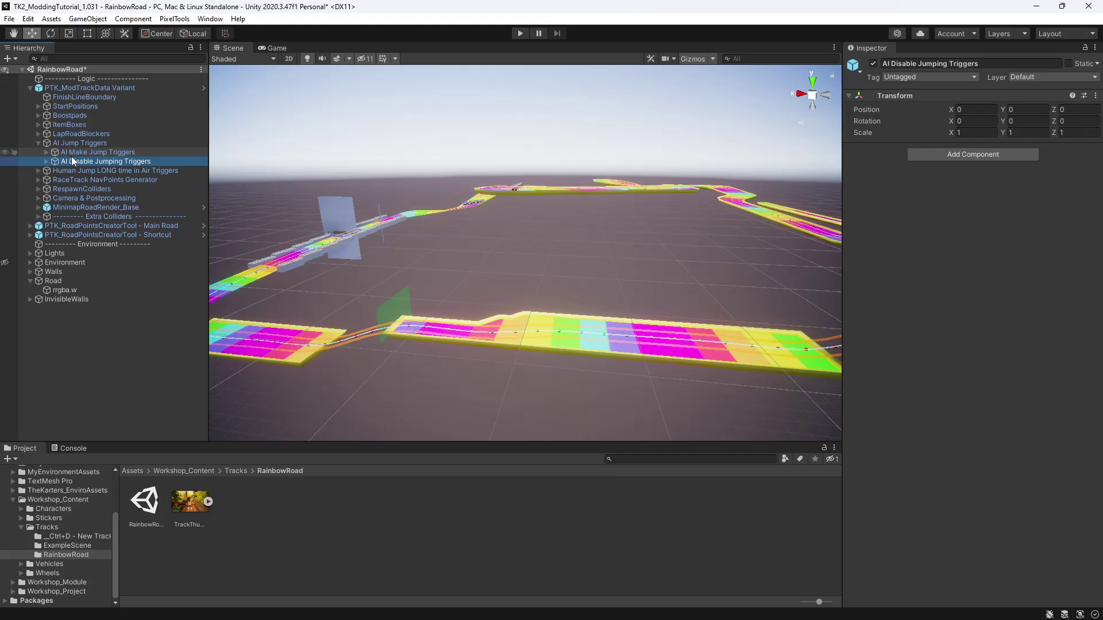
{"action": "left_click", "coordinate": [46, 161]}
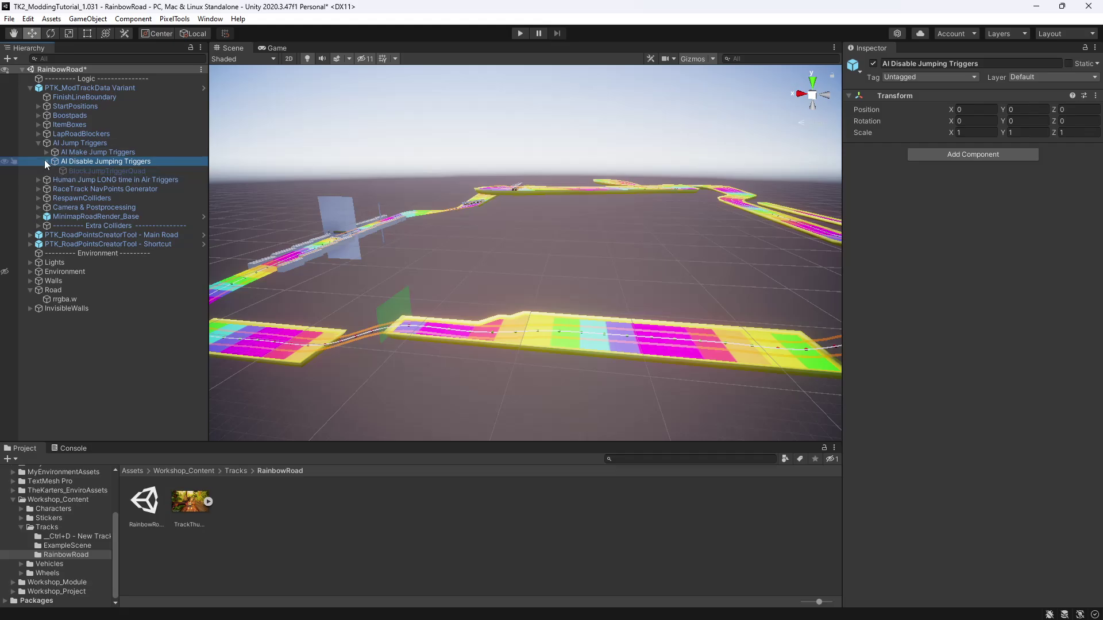
{"action": "left_click", "coordinate": [45, 162]}
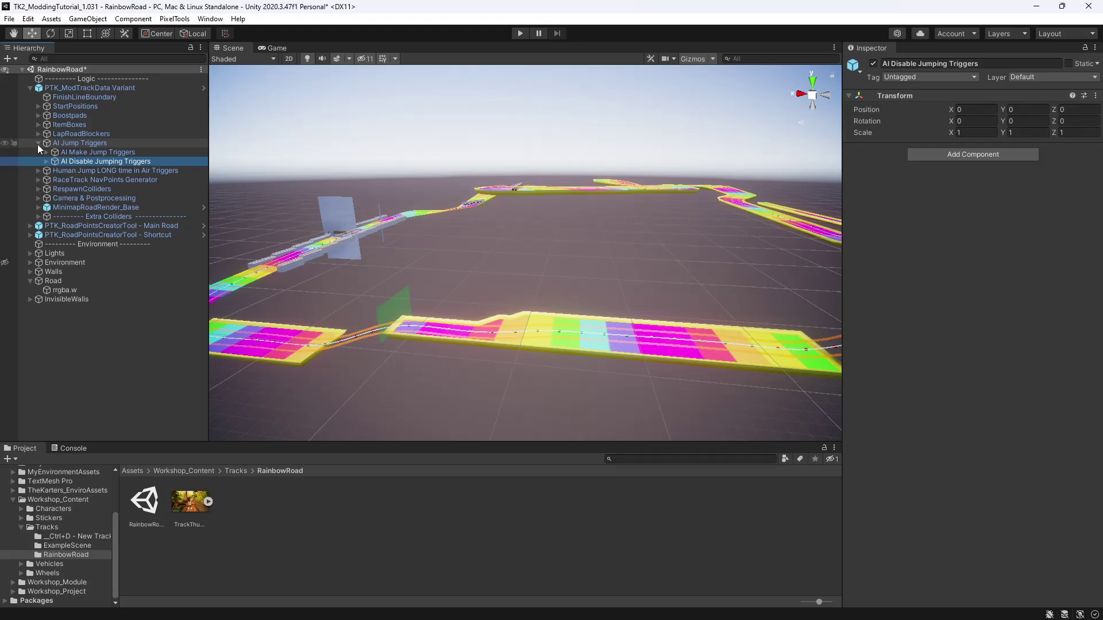
{"action": "left_click", "coordinate": [38, 143]}
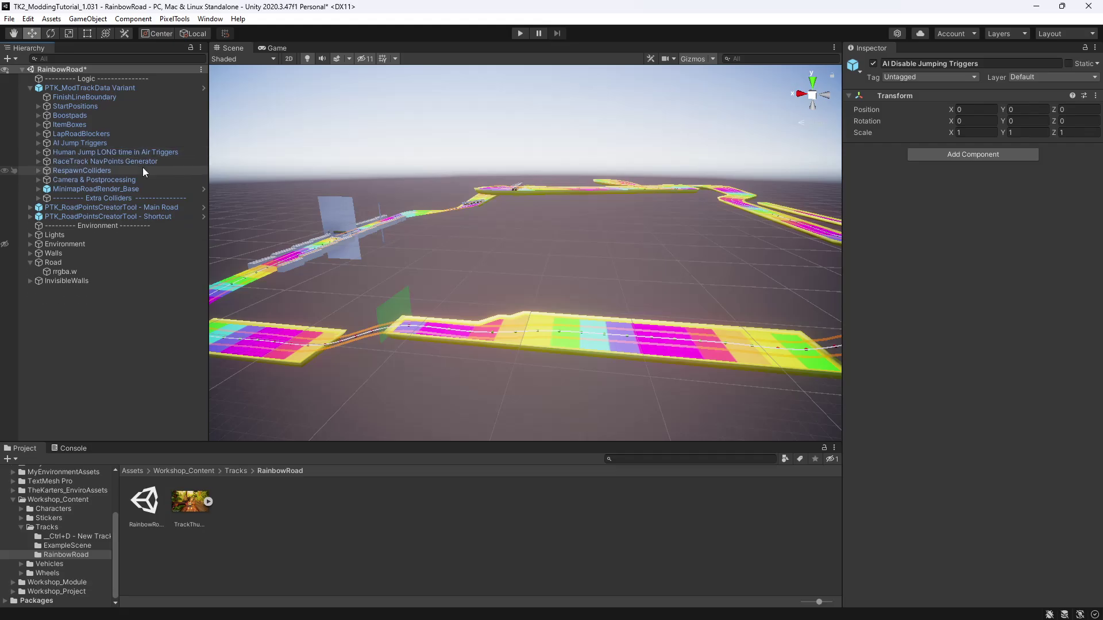
Inspect the LongTimeInAirTrigger object inside the Human Jump LONG time in Air Triggers group and locate it in the scene.
{"action": "left_click", "coordinate": [55, 161]}
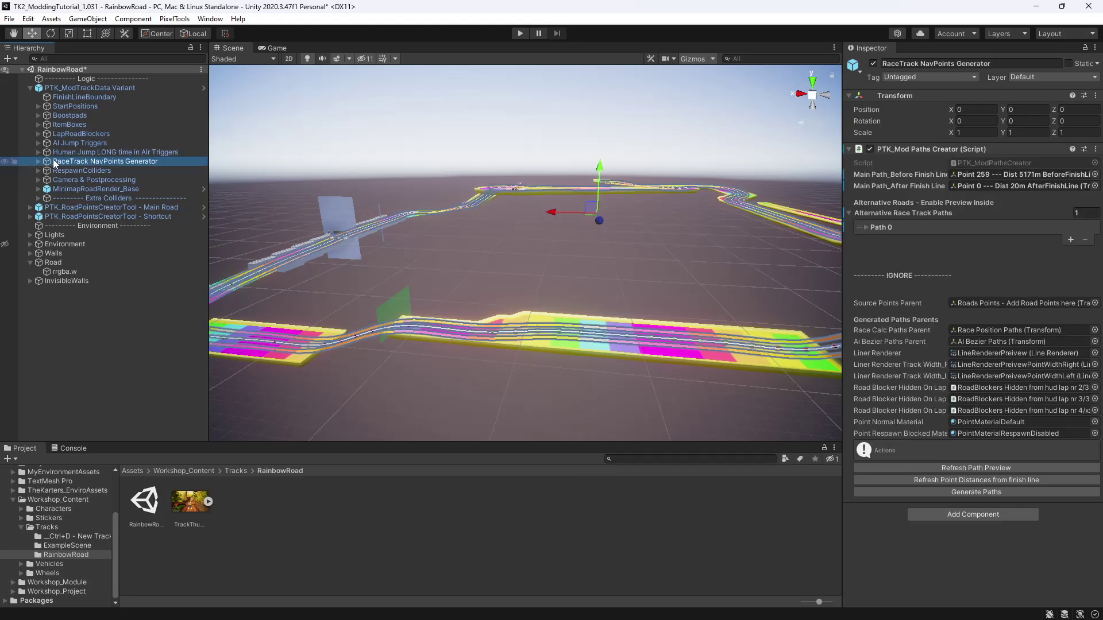
{"action": "left_click", "coordinate": [63, 152]}
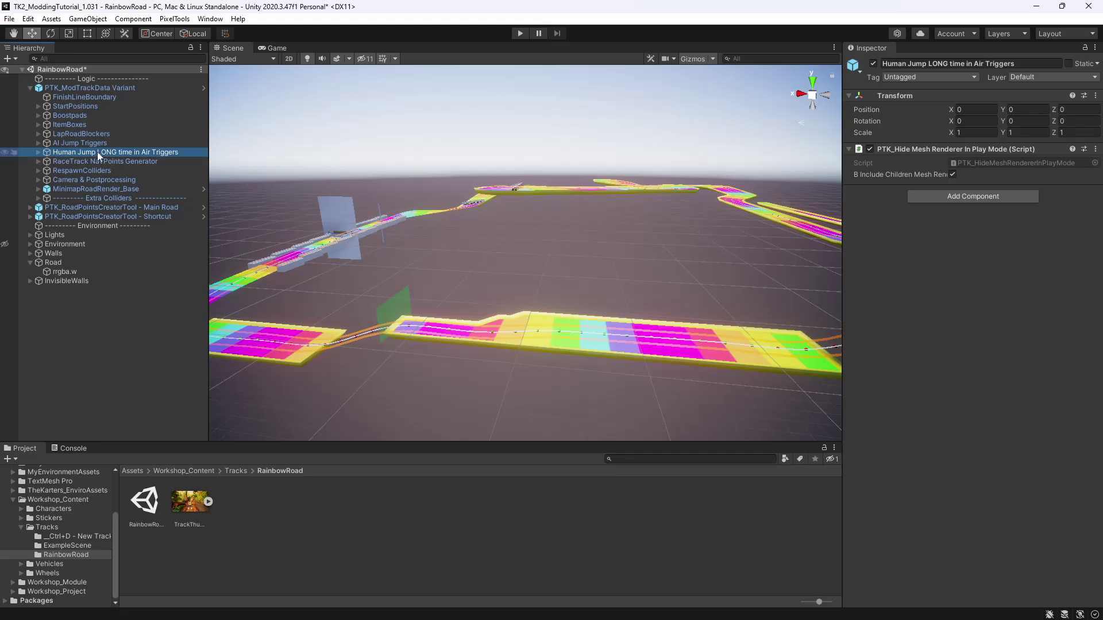
{"action": "left_click", "coordinate": [37, 152]}
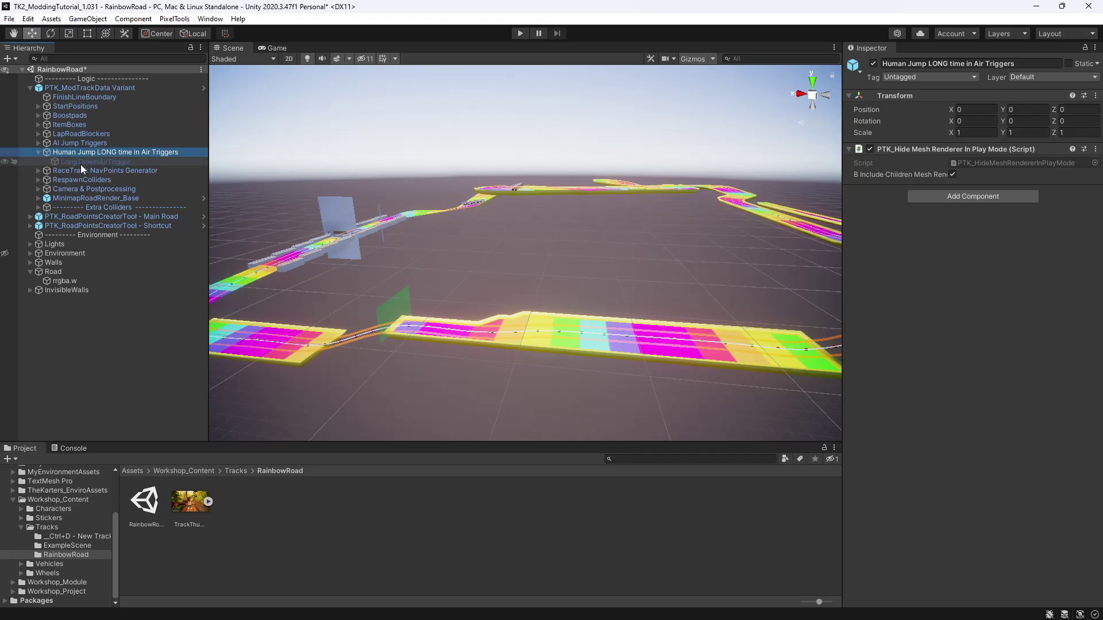
{"action": "left_click", "coordinate": [85, 163]}
{"action": "middle_click_drag", "start_coordinate": [313, 241], "coordinate": [468, 241]}
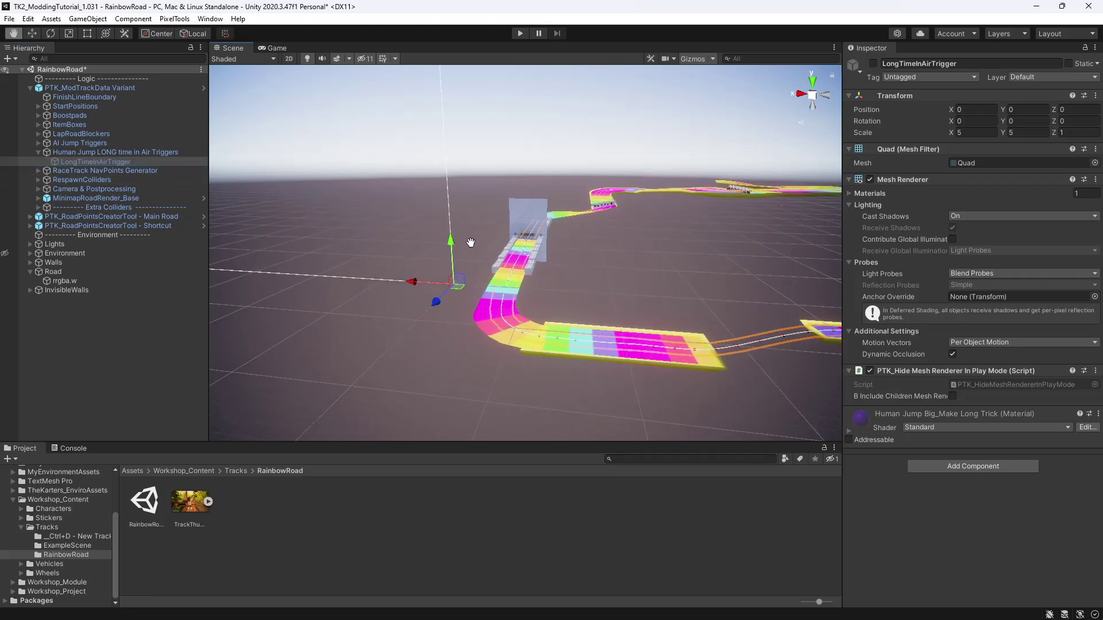
{"action": "scroll", "coordinate": [439, 293], "scroll_direction": "up", "scroll_amount": 3}
{"action": "middle_click_drag", "start_coordinate": [440, 293], "coordinate": [546, 251]}
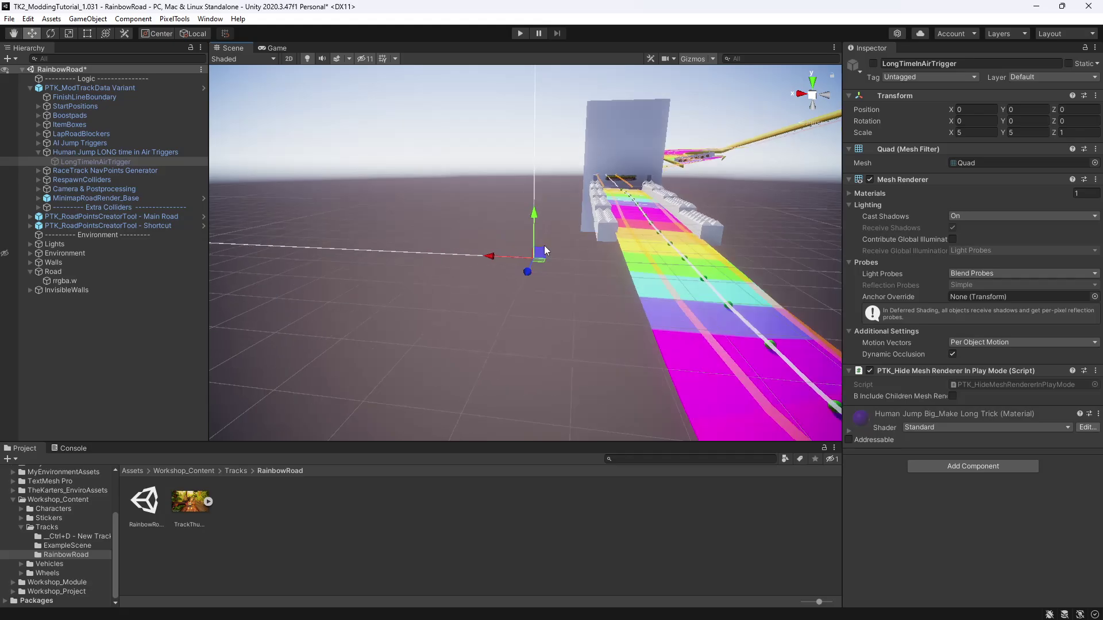
Enable LongTimeInAirTrigger and examine its purple quad in the scene from close up.
{"action": "left_click", "coordinate": [873, 63]}
{"action": "scroll", "coordinate": [533, 261], "scroll_direction": "up", "scroll_amount": 5}
{"action": "middle_click_drag", "start_coordinate": [522, 270], "coordinate": [569, 219]}
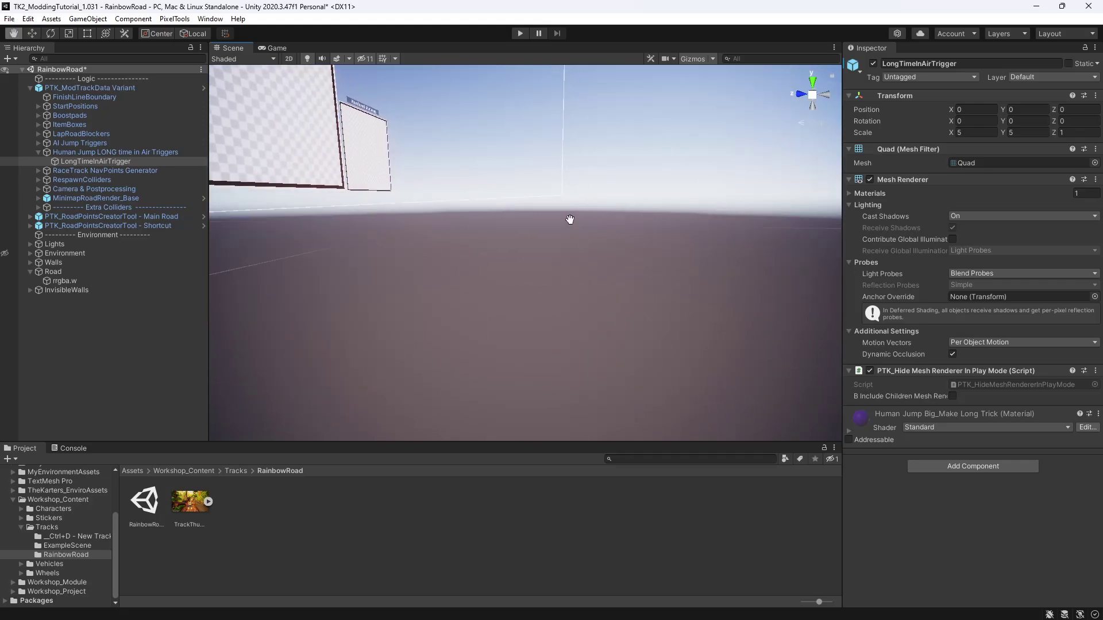
{"action": "scroll", "coordinate": [575, 216], "scroll_direction": "down", "scroll_amount": 3}
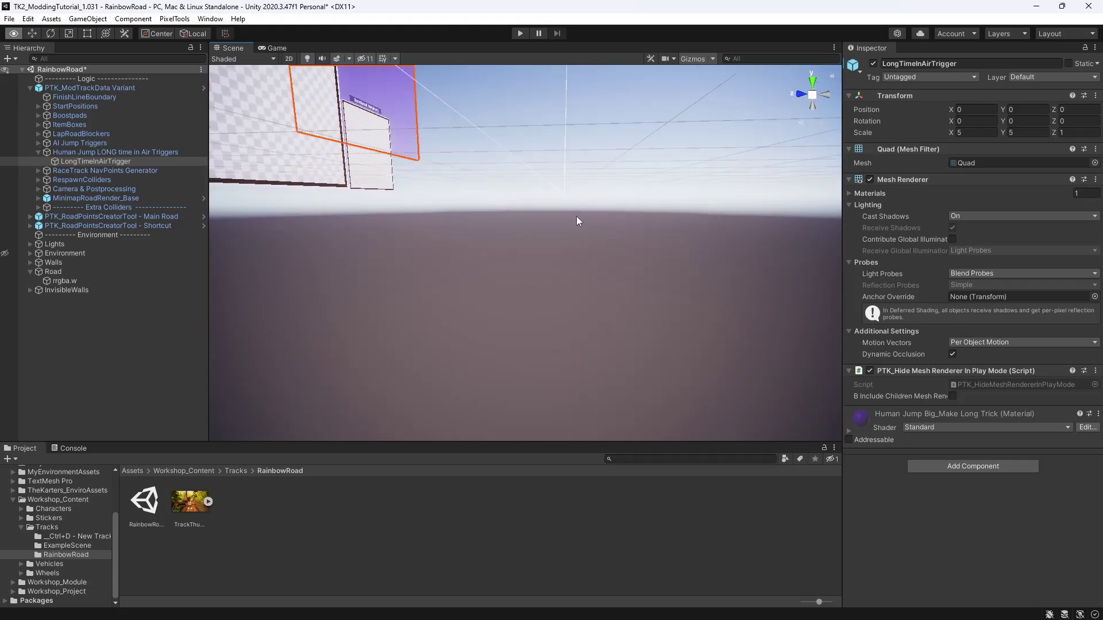
{"action": "right_click_drag", "start_coordinate": [577, 216], "coordinate": [599, 251]}
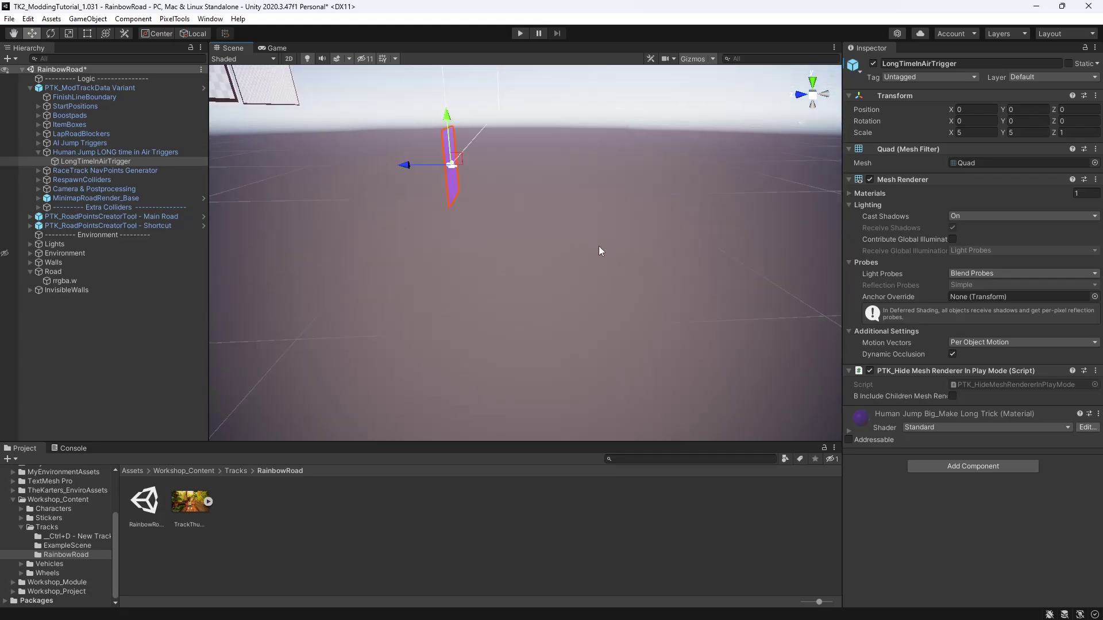
{"action": "scroll", "coordinate": [471, 244], "scroll_direction": "down", "scroll_amount": 5}
{"action": "middle_click_drag", "start_coordinate": [468, 245], "coordinate": [566, 242]}
{"action": "scroll", "coordinate": [567, 243], "scroll_direction": "down", "scroll_amount": 4}
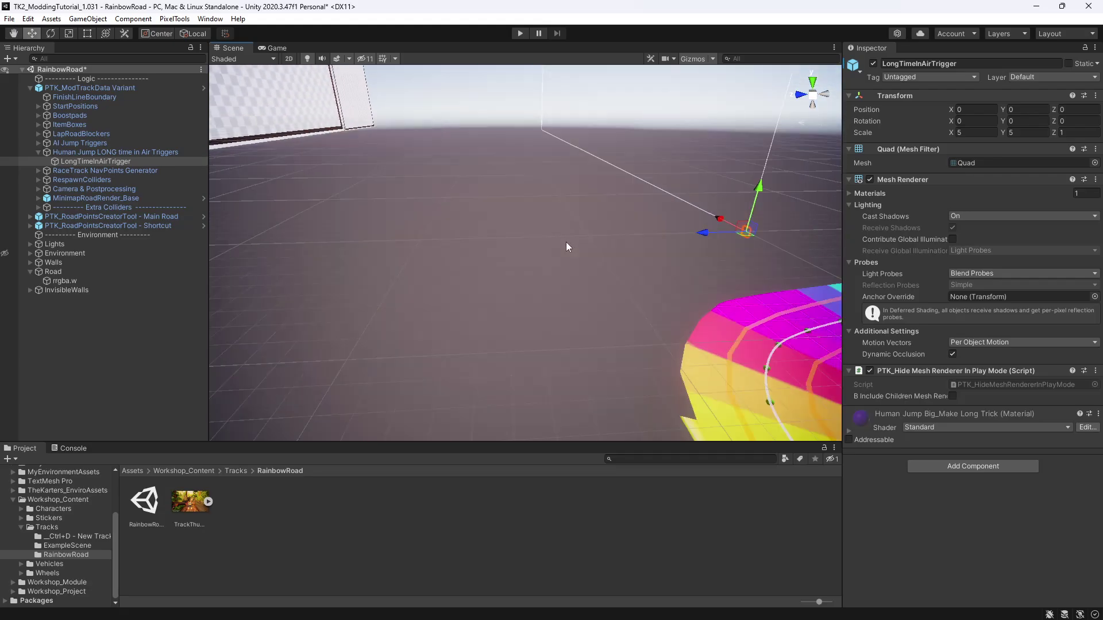
Look over the jump gap with the green trigger quad, disable LongTimeInAirTrigger, and collapse its parent group.
{"action": "right_click_drag", "start_coordinate": [567, 242], "coordinate": [741, 253]}
{"action": "right_click_drag", "start_coordinate": [638, 291], "coordinate": [721, 261]}
{"action": "middle_click_drag", "start_coordinate": [721, 261], "coordinate": [659, 253]}
{"action": "right_click_drag", "start_coordinate": [562, 260], "coordinate": [444, 275]}
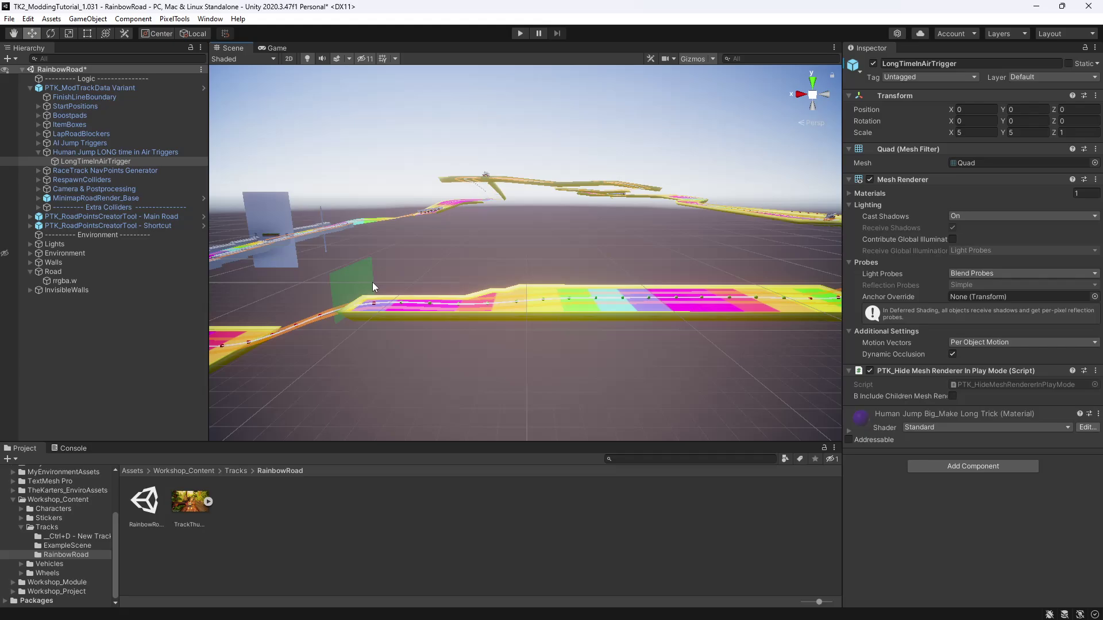
{"action": "left_click", "coordinate": [873, 63]}
{"action": "left_click", "coordinate": [37, 152]}
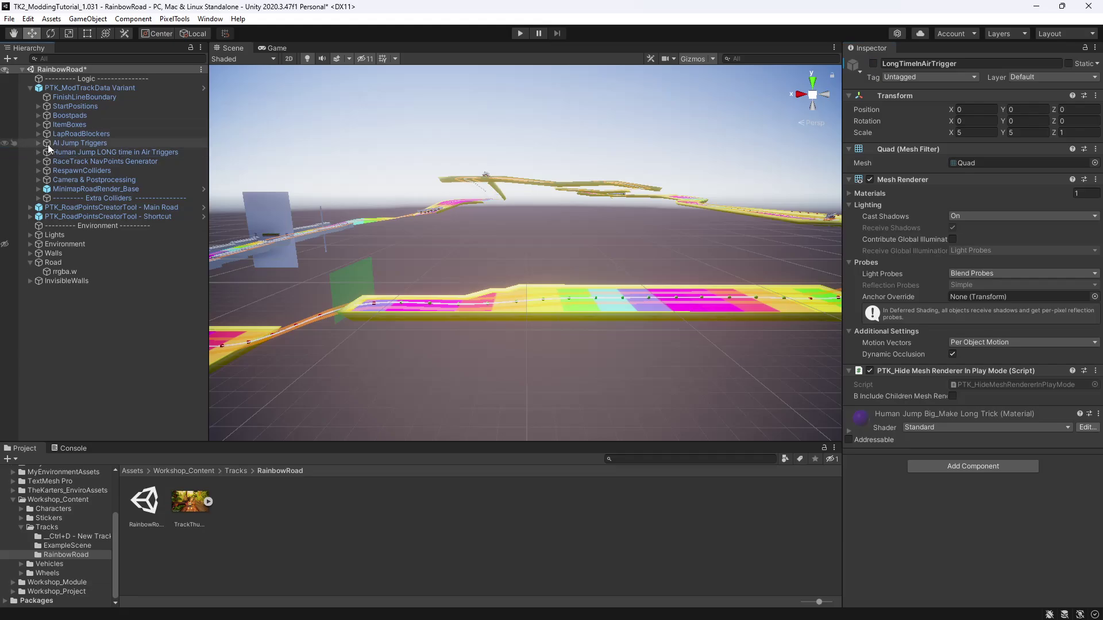